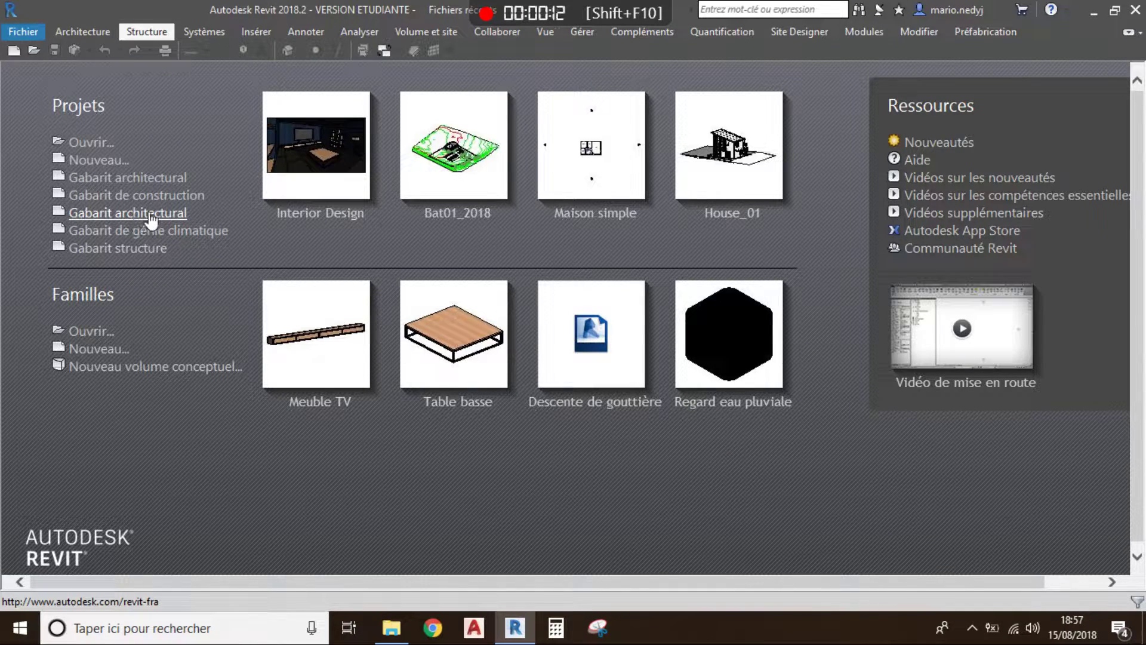
Create a project from the second Gabarit architectural template and set new walls to rise to Niveau 1.
click(182, 212)
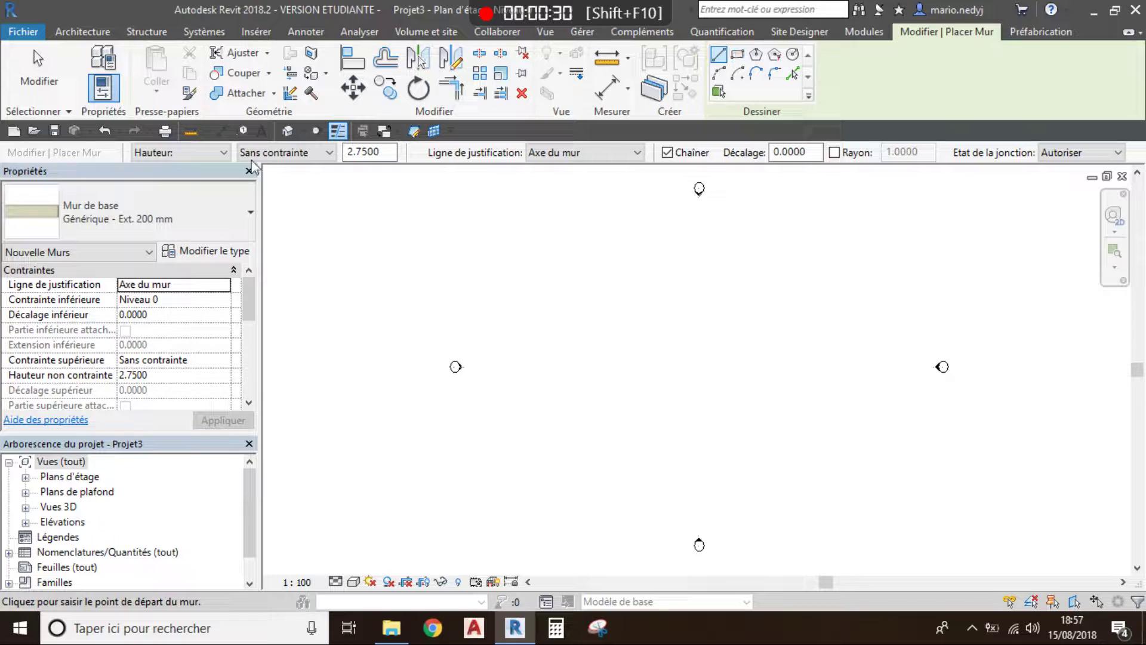
click(274, 156)
click(262, 186)
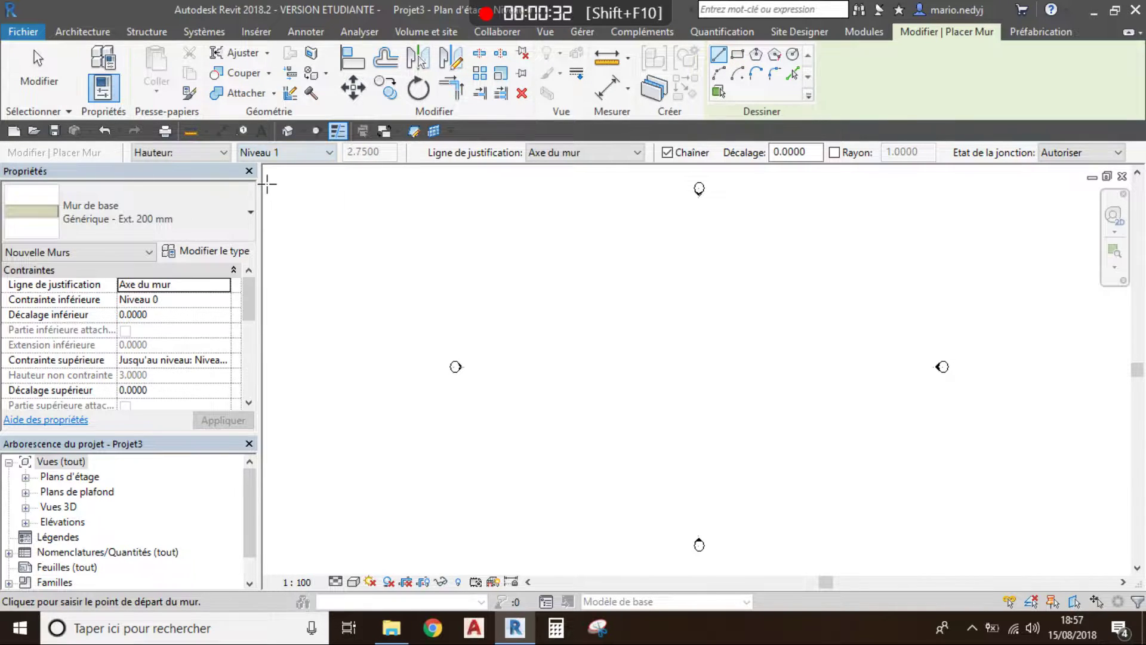
Draw a rectangle of Générique - Ext. 200 mm walls about 9 m wide and 11 m high between the elevation markers.
click(738, 55)
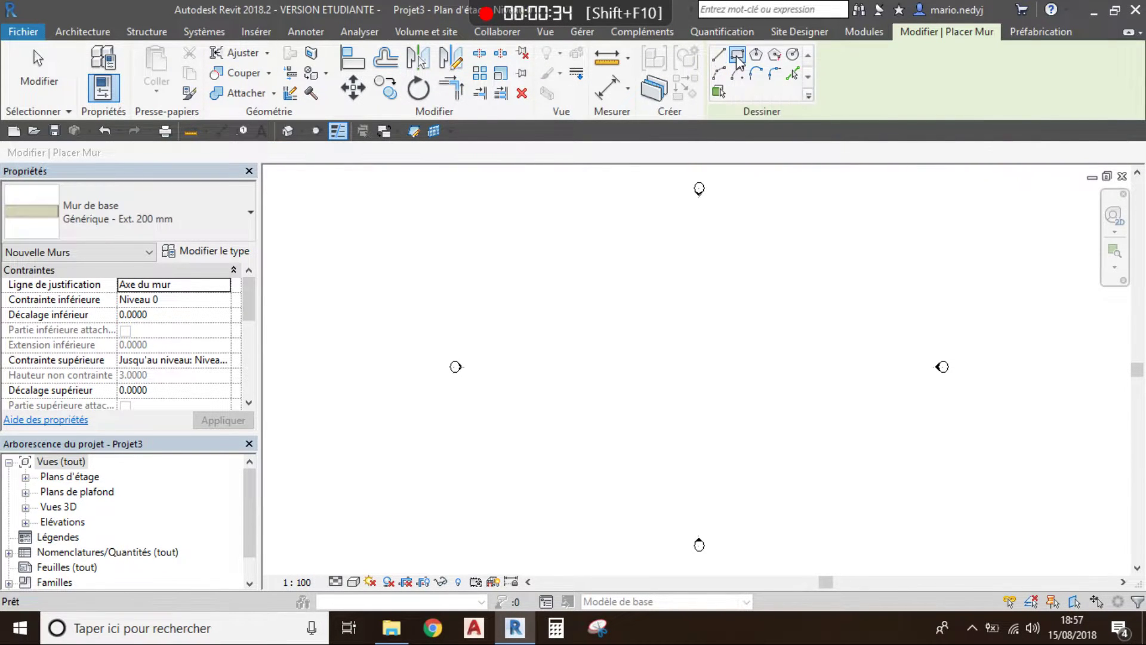
click(656, 330)
click(735, 426)
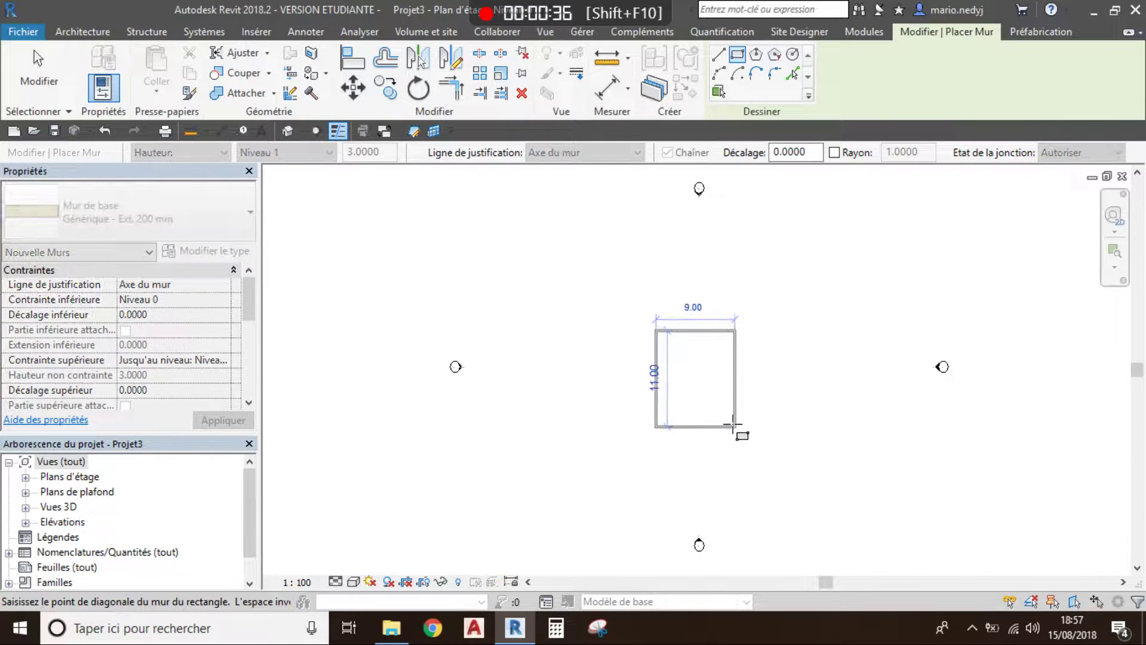
key(Escape)
key(Escape)
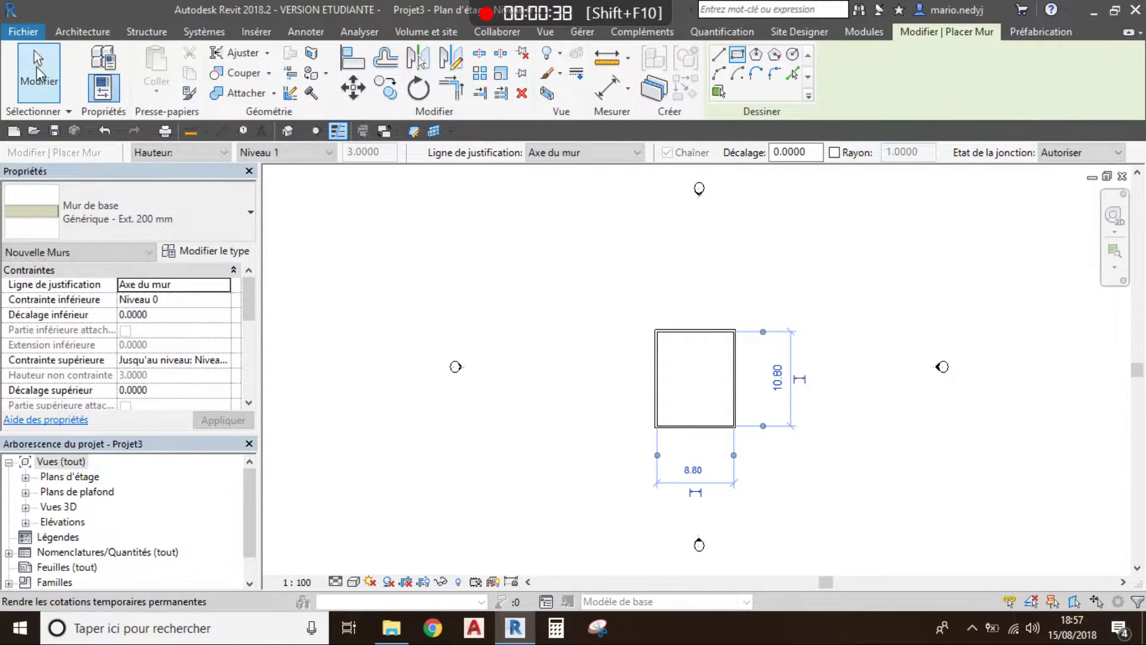
Set the clear distance between the two vertical walls to 8 m by moving the east wall.
scroll(716, 428, up, 2)
scroll(597, 355, up, 1)
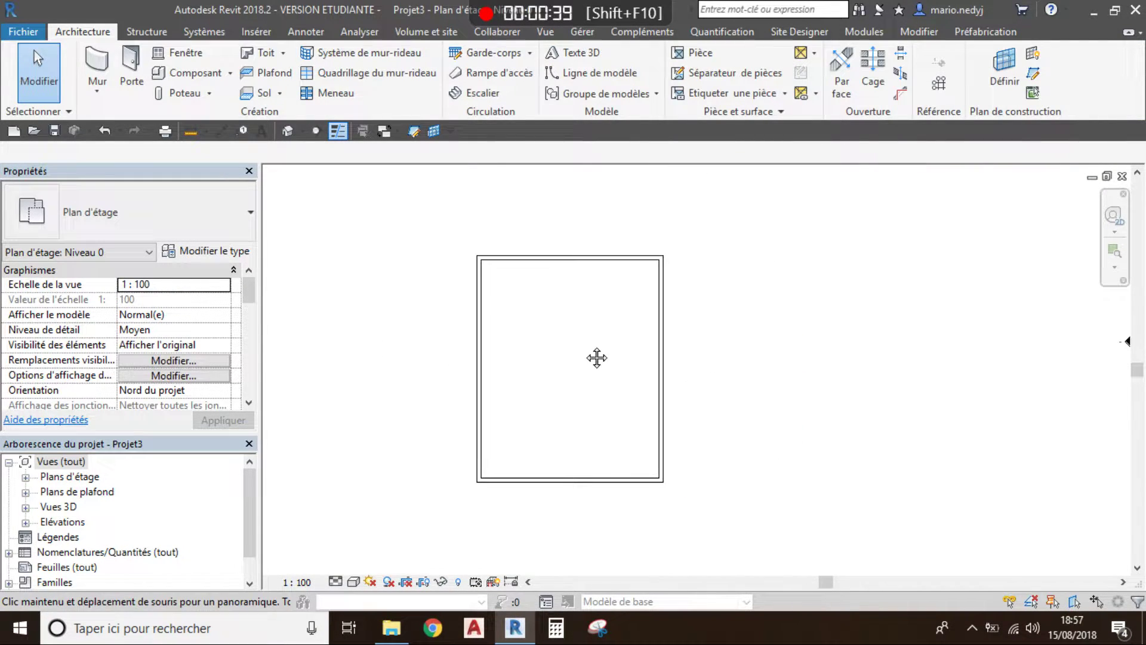
click(657, 349)
middle_drag(612, 416, 617, 302)
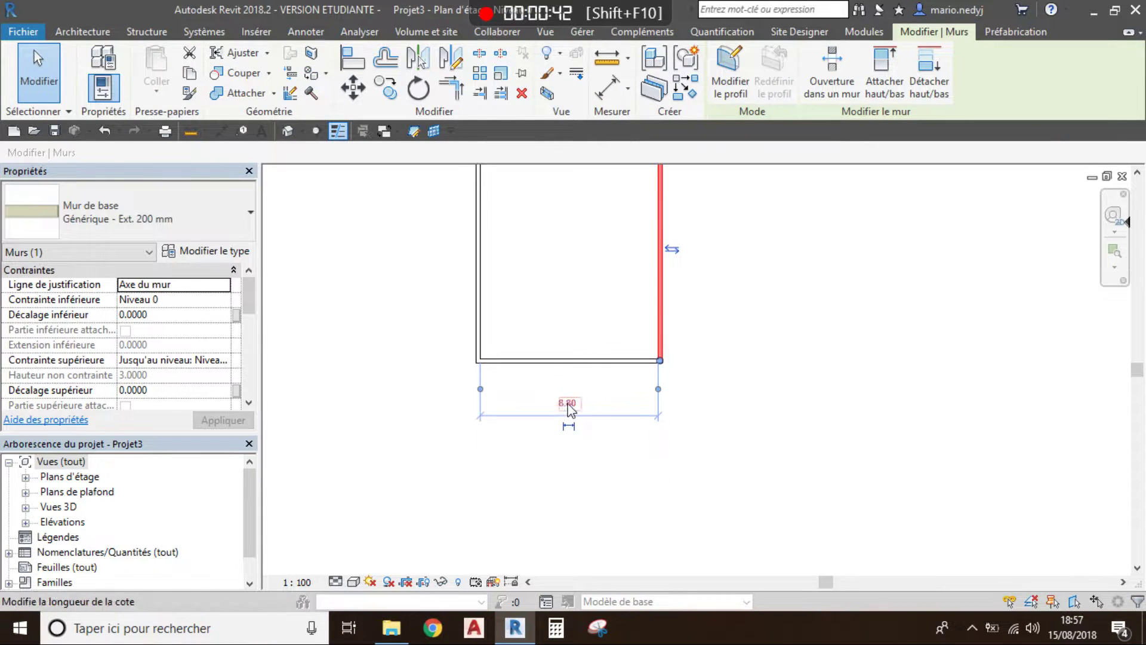
click(567, 403)
text(8)
key(Return)
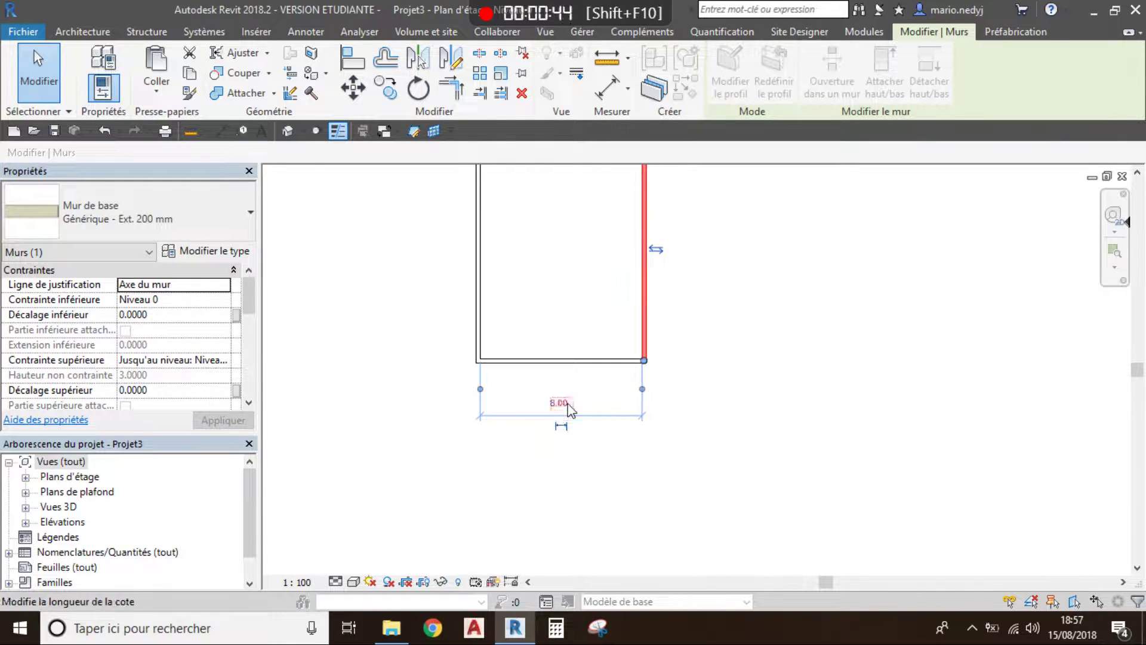
Set the clear distance between the two horizontal walls to 10 m by moving the south wall.
click(521, 361)
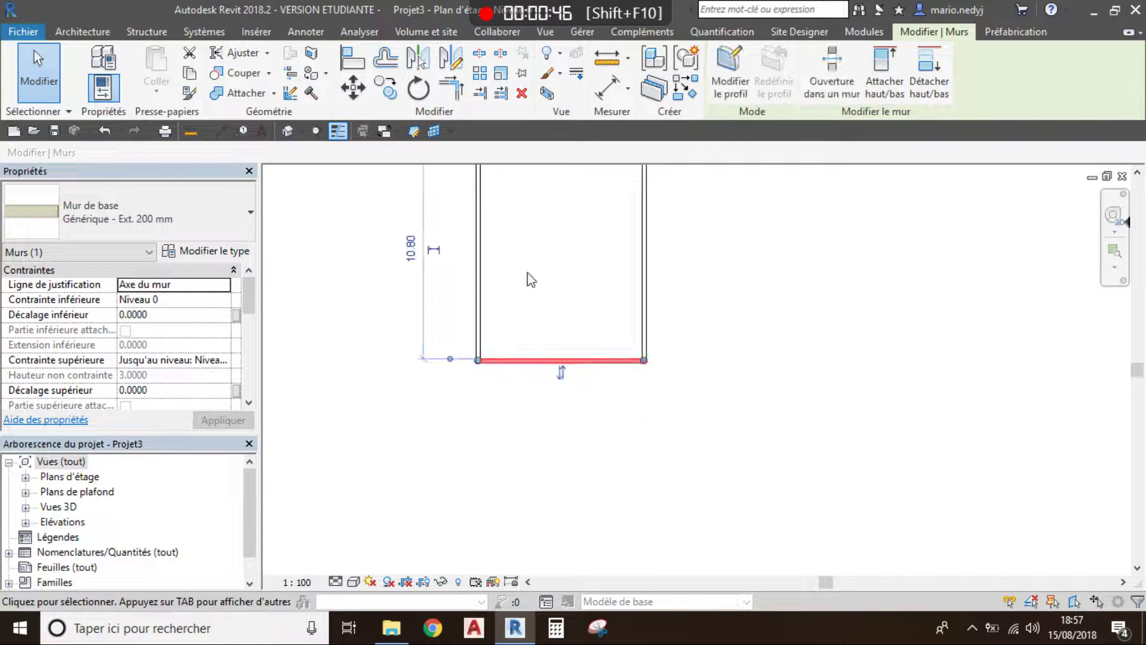
middle_drag(527, 278, 514, 358)
click(412, 326)
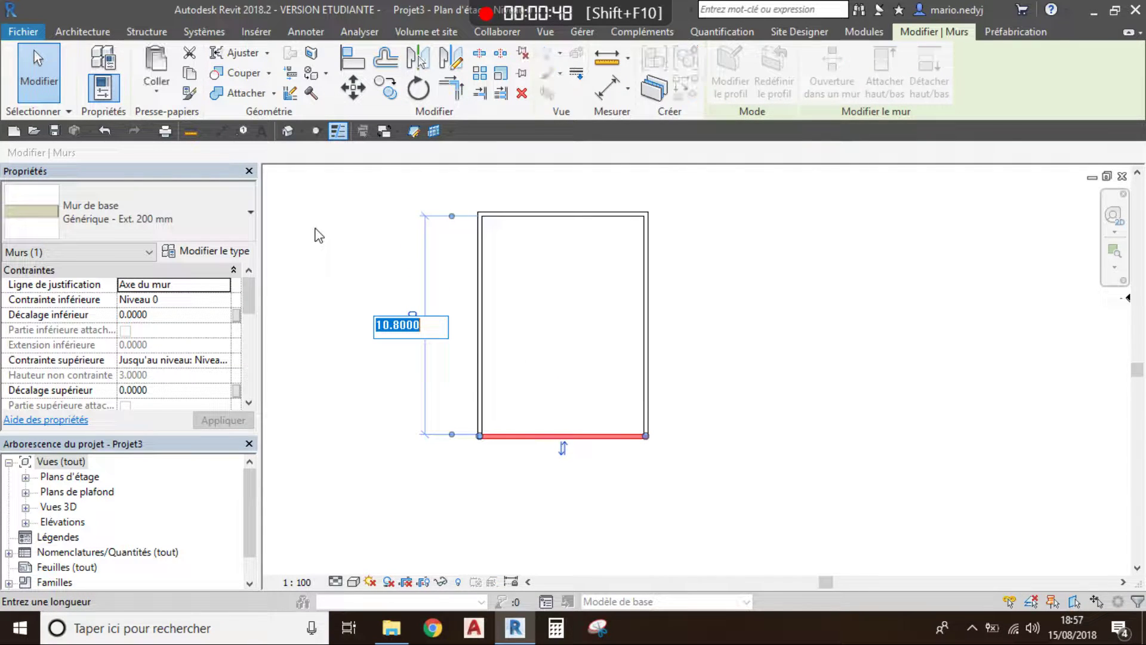
text(10m)
key(Return)
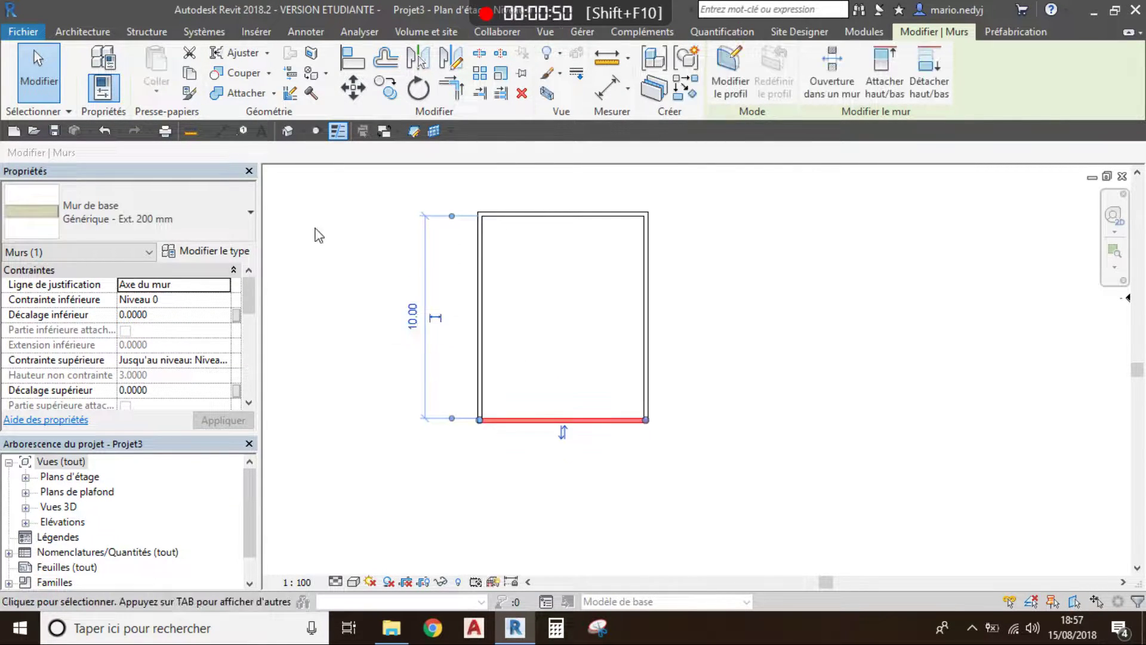
click(39, 75)
Start a Dalle en béton - 250 mm floor on Niveau 0 and create its boundary from the whole chain of walls.
scroll(564, 313, down, 1)
middle_drag(564, 310, 567, 362)
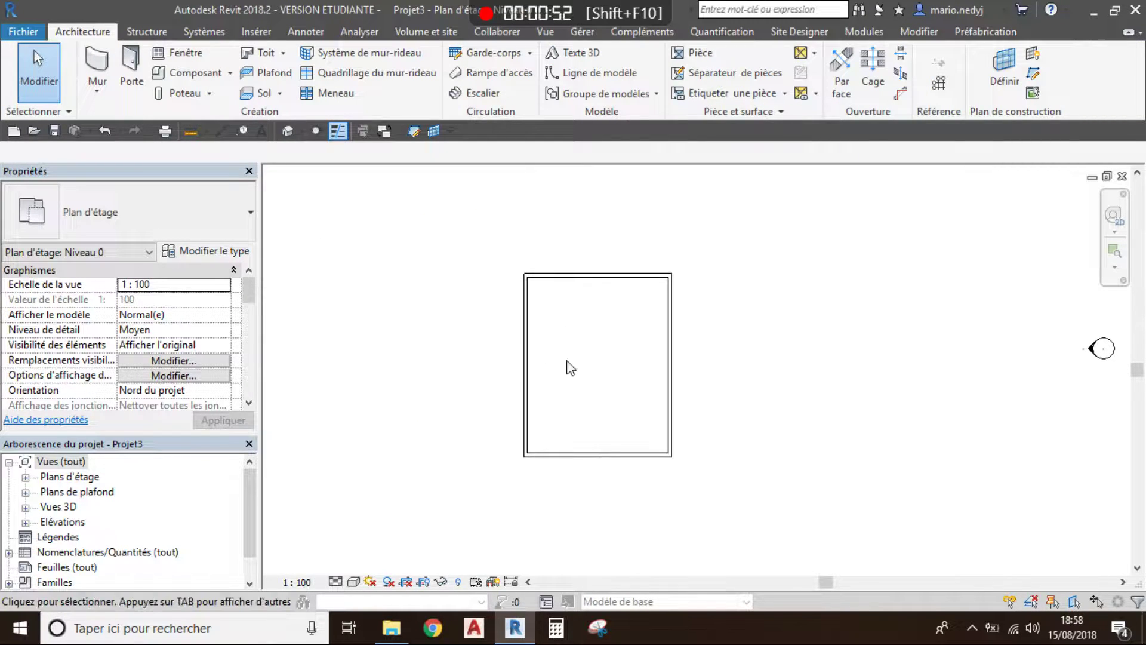
click(257, 92)
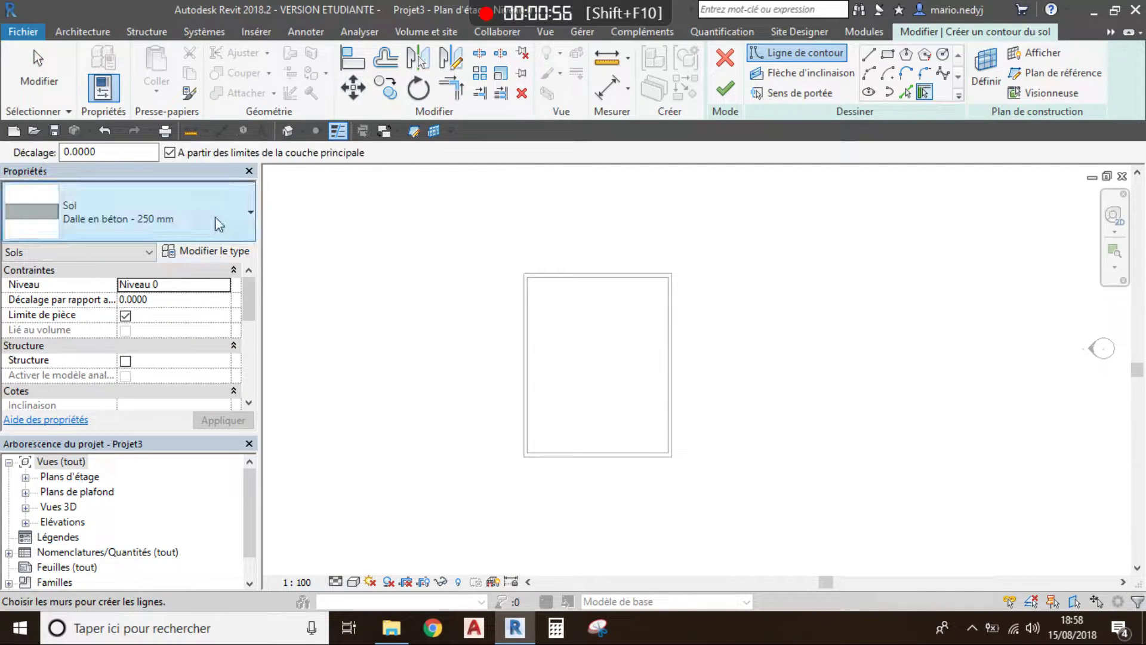
click(172, 207)
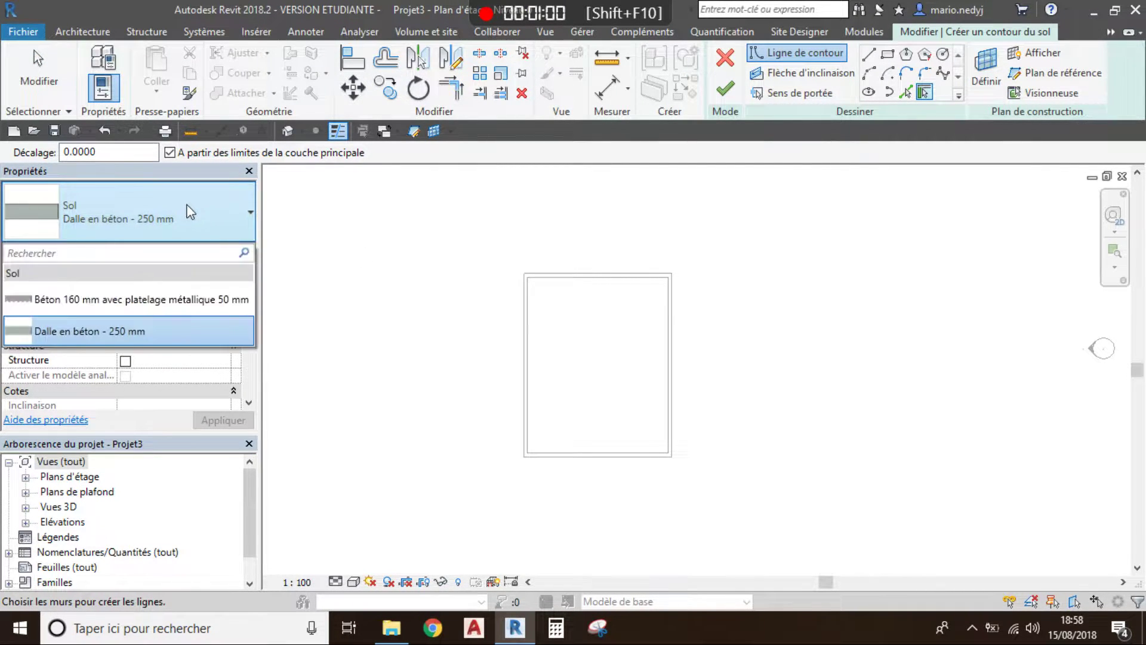
click(924, 94)
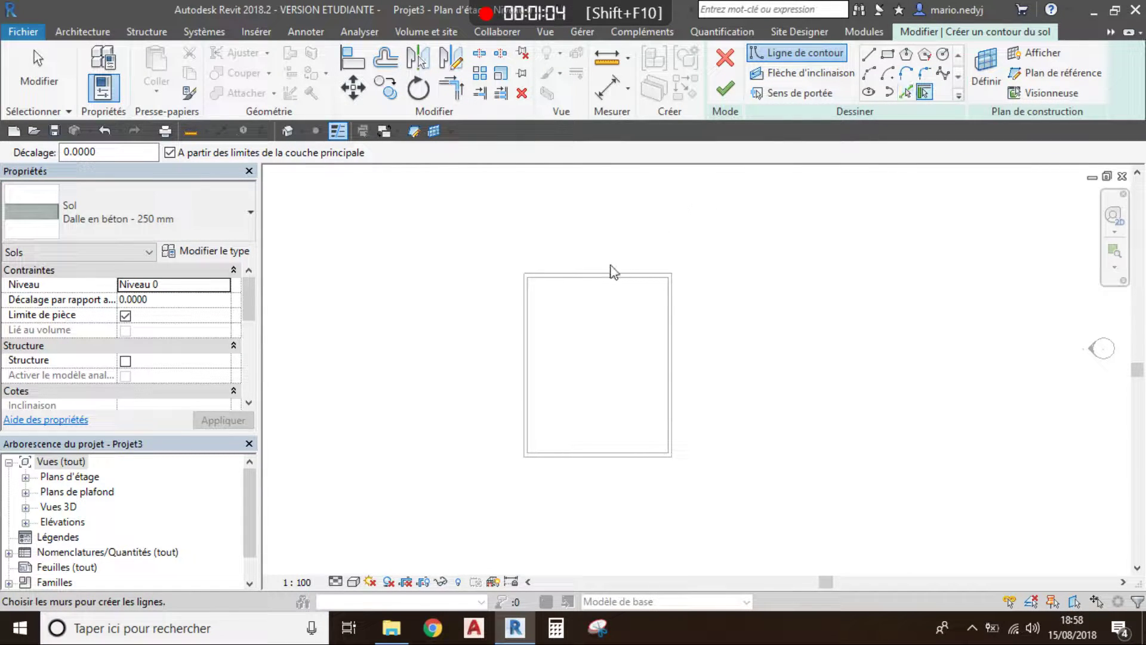
key(Tab)
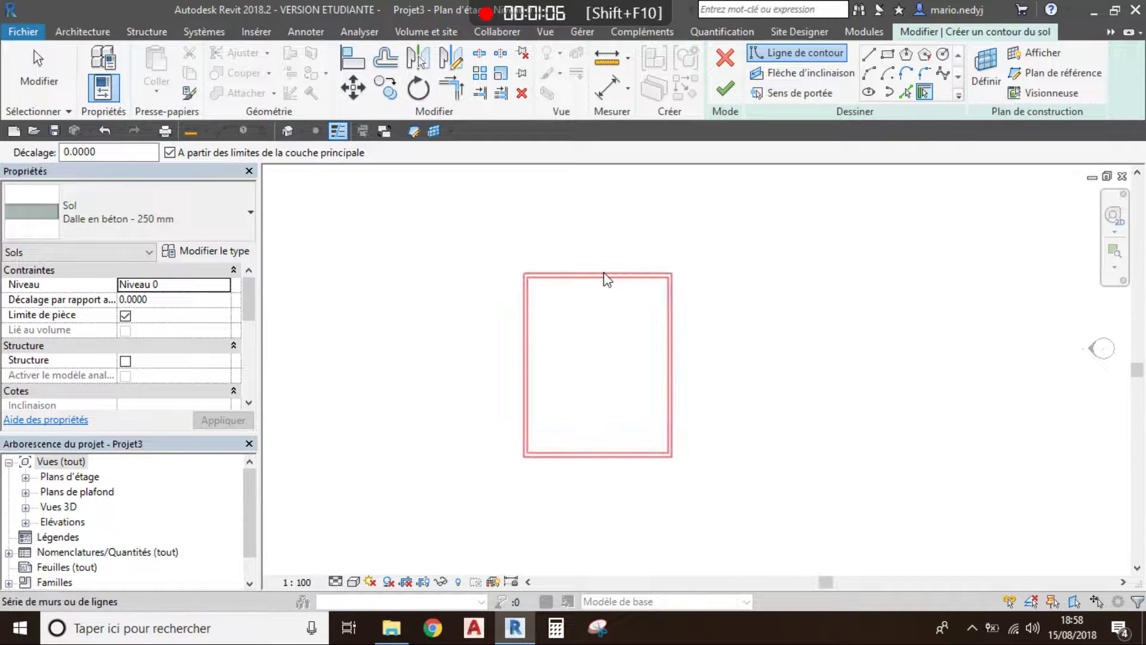
click(605, 277)
Check the boundary along the north wall, then finish the floor sketch and deselect the slab.
scroll(603, 275, up, 4)
scroll(582, 290, up, 1)
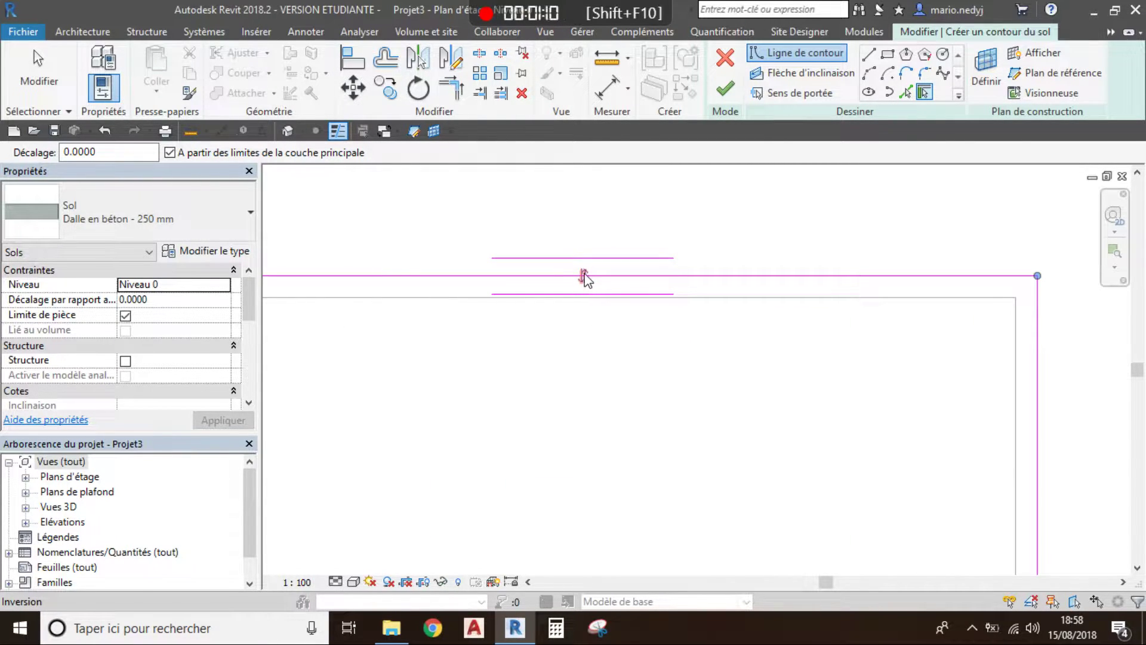
scroll(658, 417, down, 1)
scroll(658, 418, down, 3)
middle_drag(652, 416, 681, 271)
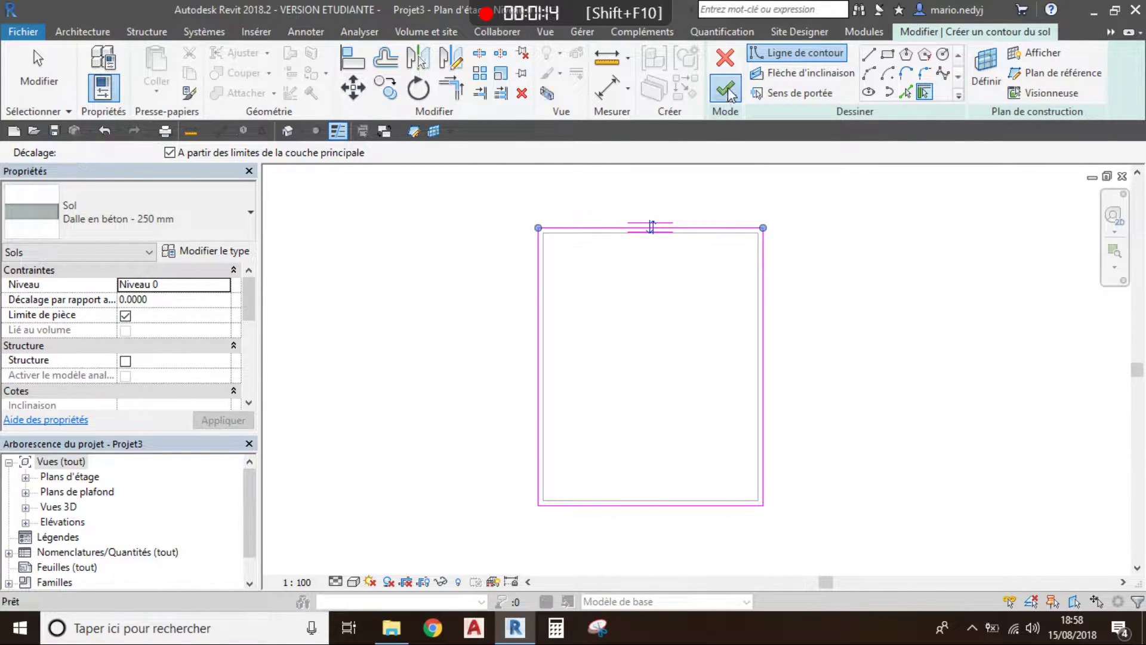
click(728, 93)
middle_drag(850, 379, 770, 381)
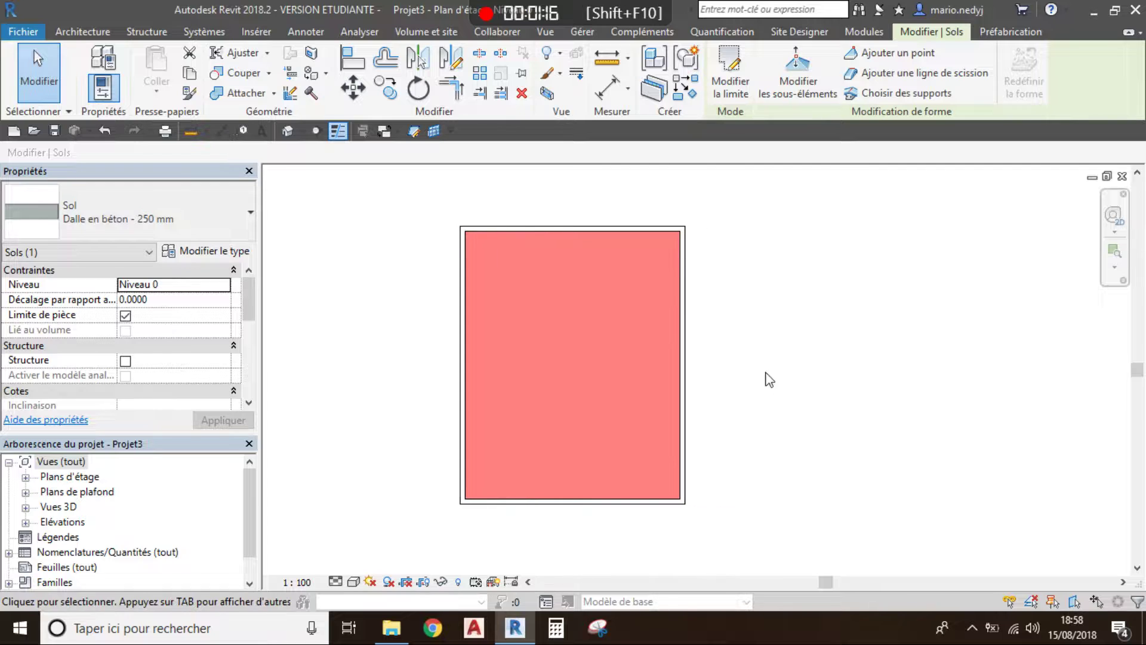
click(727, 348)
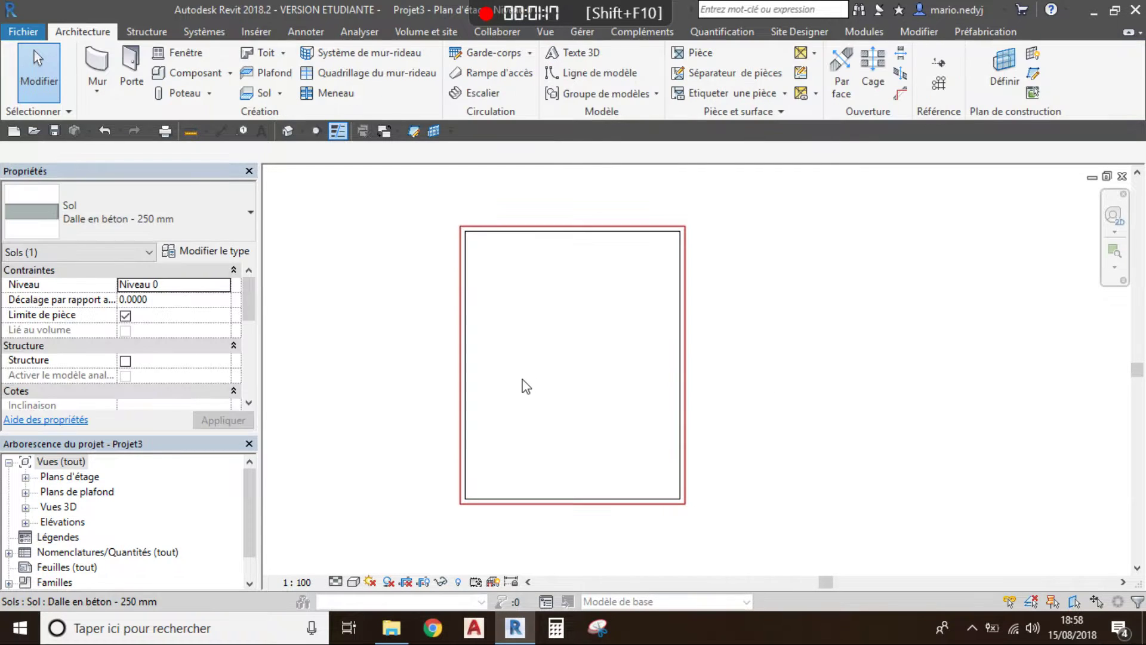
Open the Niveau 1 floor plan and start a footprint roof of type Toit - 200 mm.
click(25, 478)
double_click(64, 507)
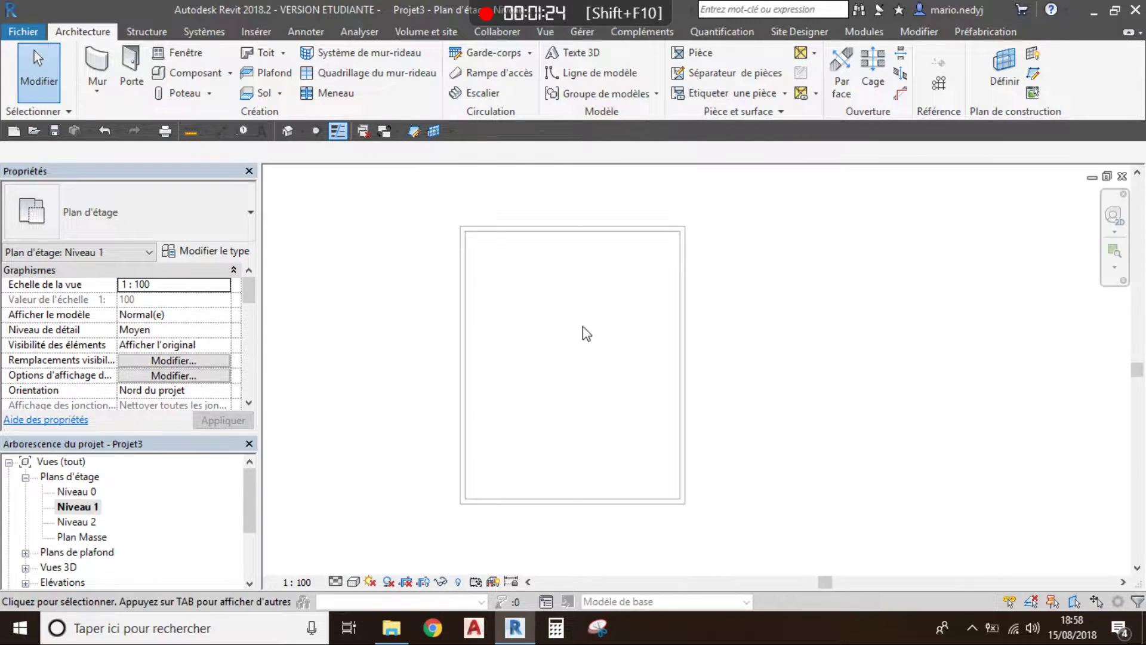
click(260, 52)
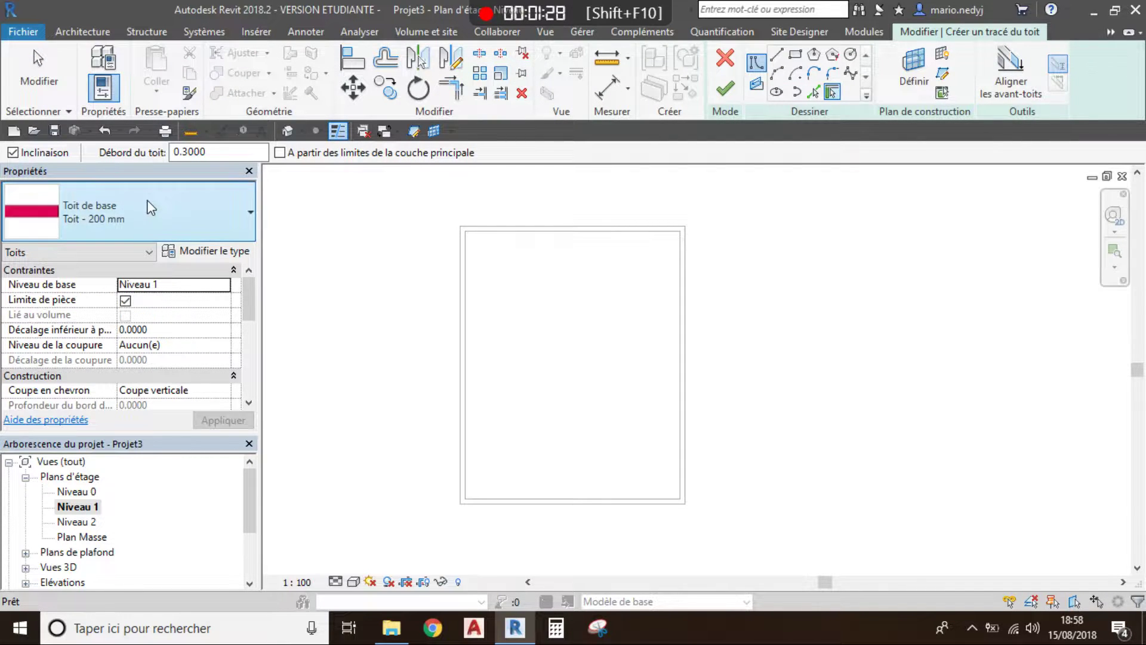
click(149, 204)
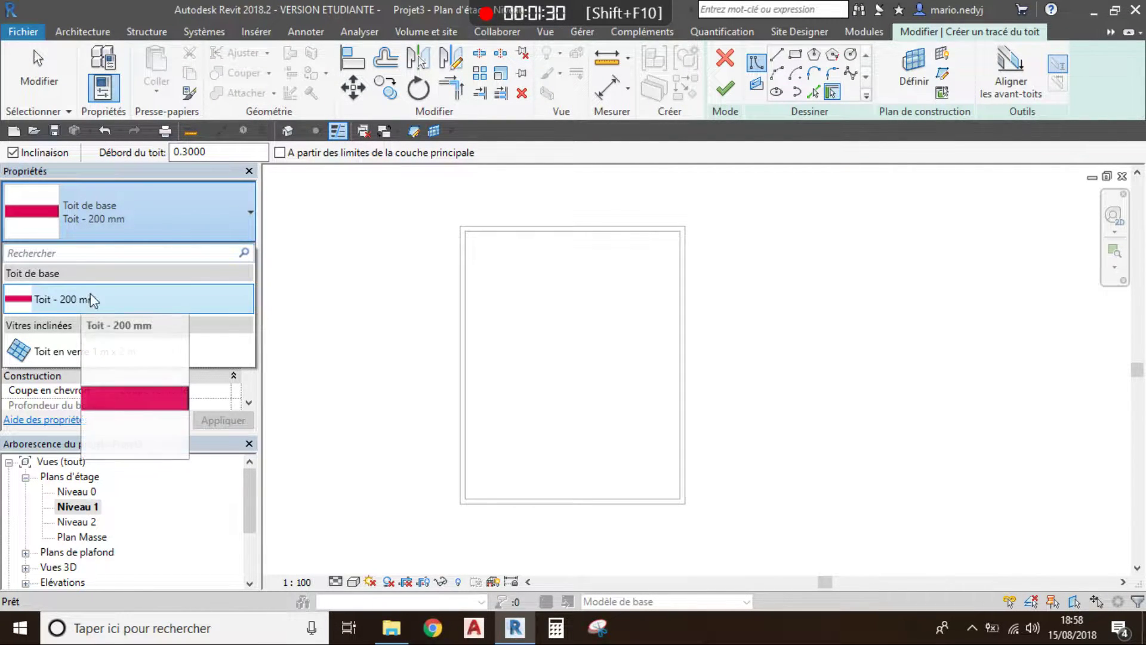
click(131, 222)
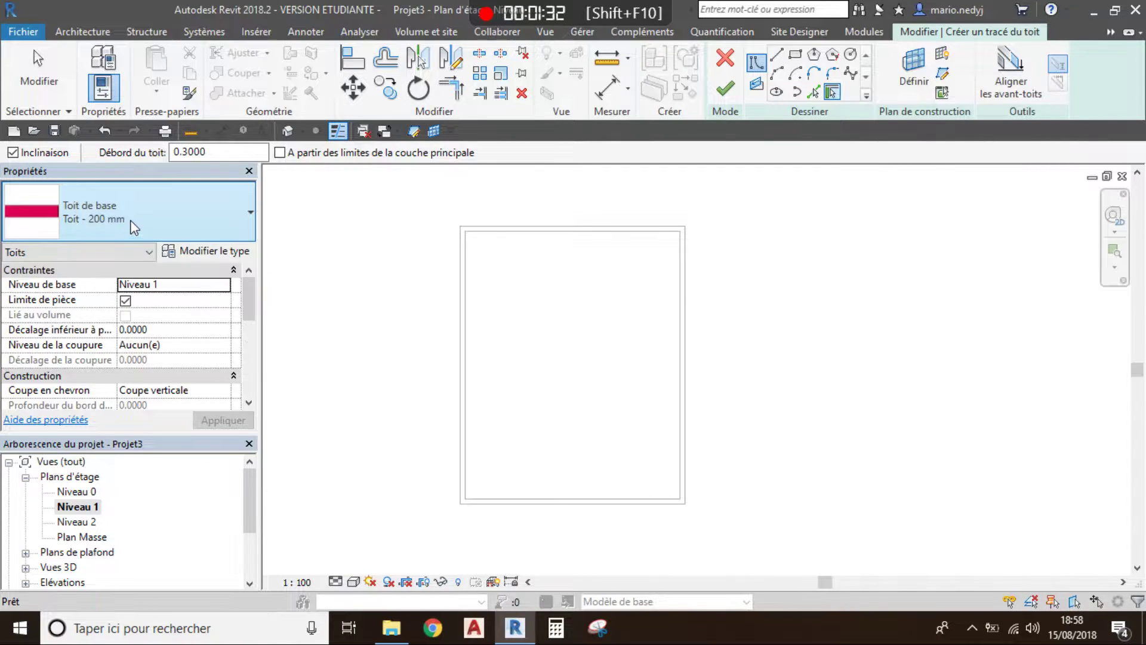
Set the roof overhang to 0.5 m and create the sloped footprint from the whole chain of walls.
click(172, 152)
text(0.)
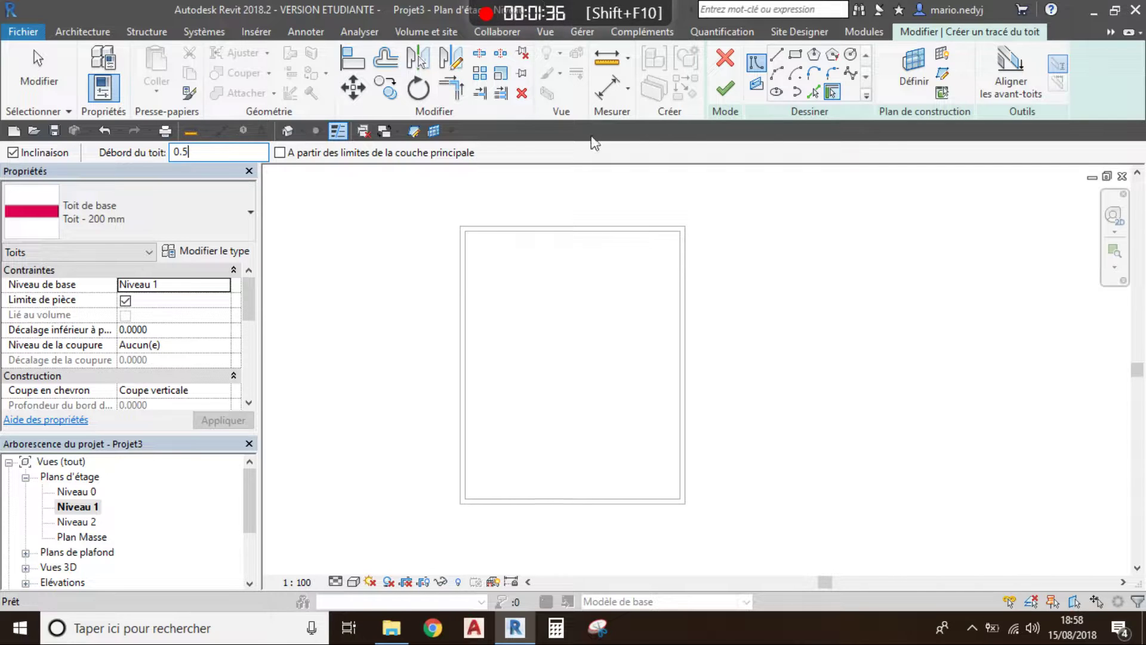
text(5)
key(Return)
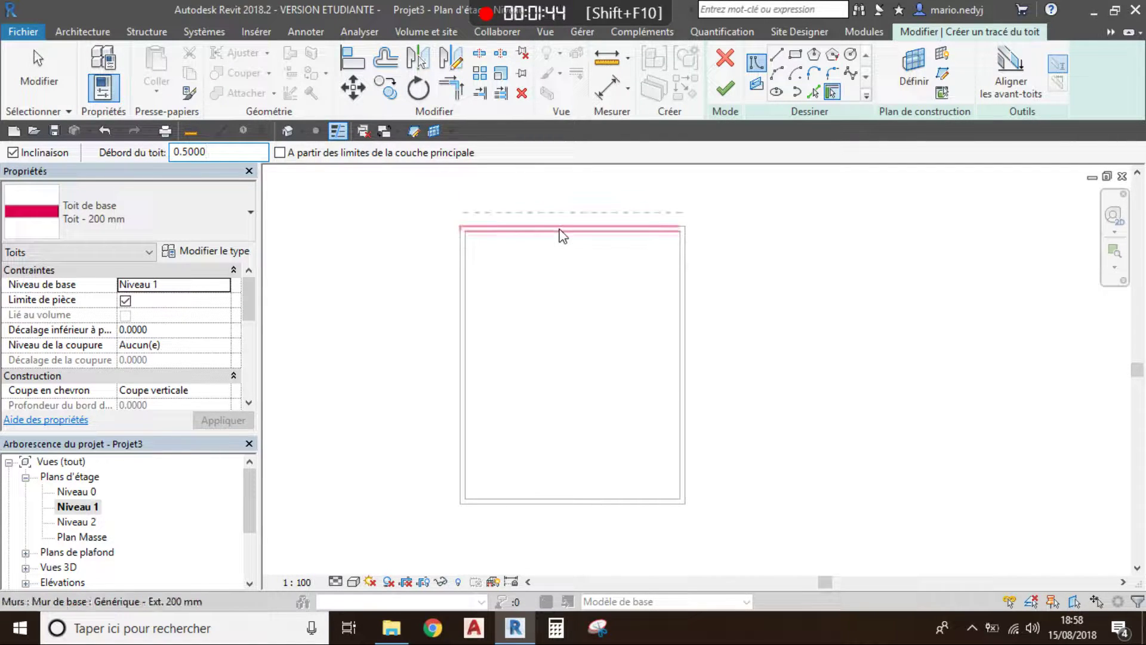
key(Tab)
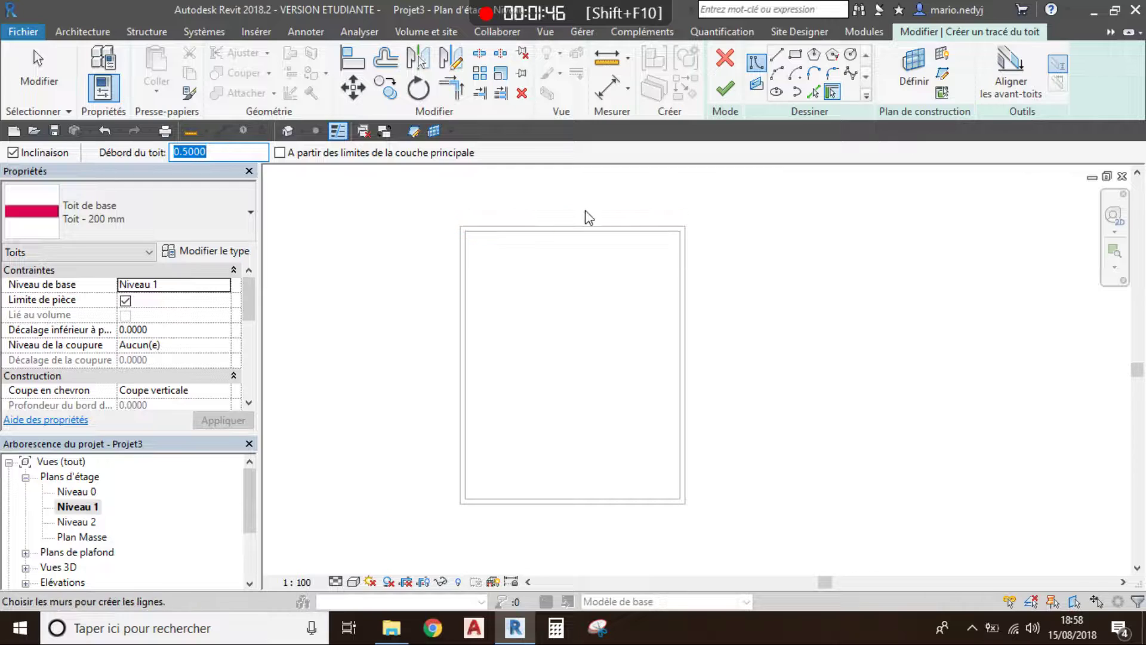
key(Tab)
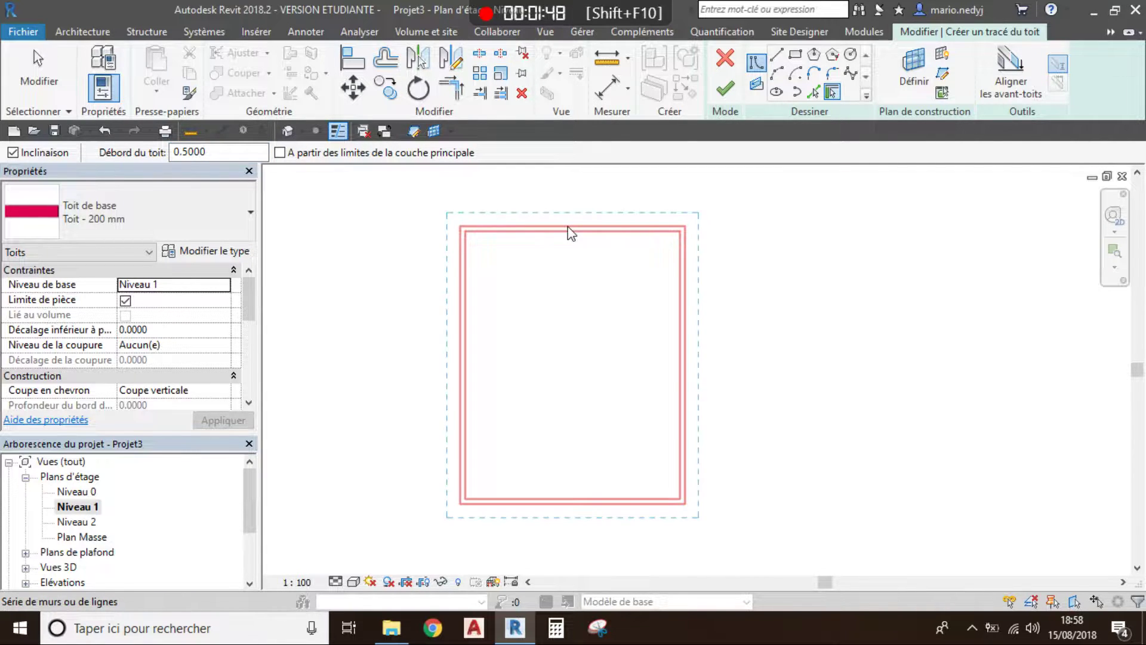
click(569, 234)
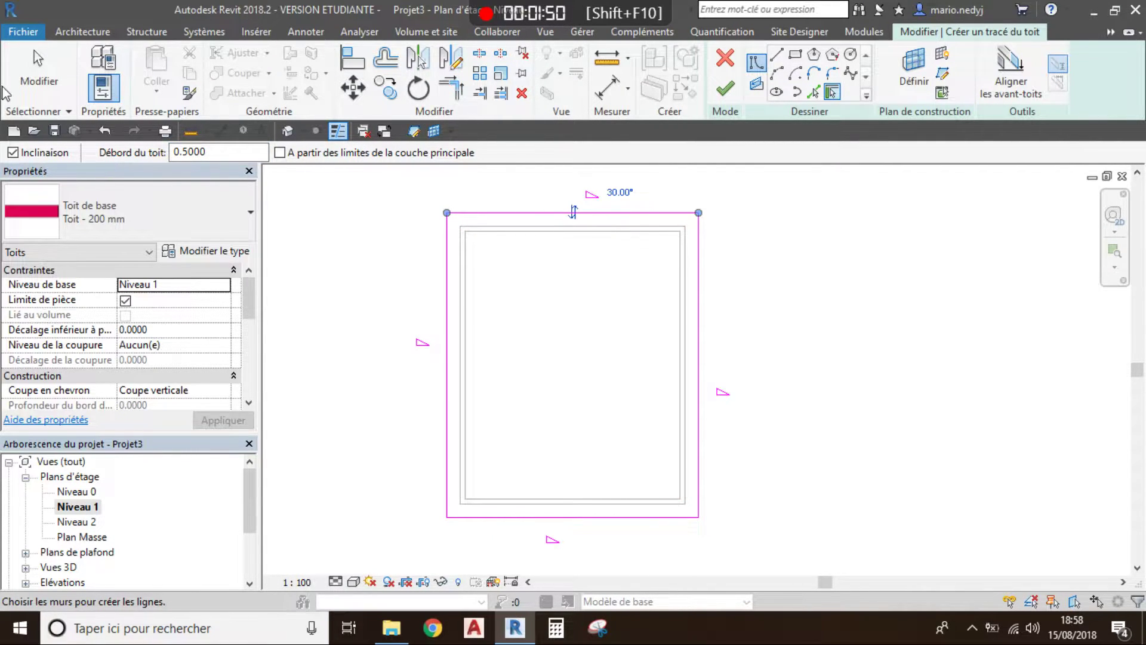
click(37, 72)
Finish the roof footprint sketch and deselect the new roof.
scroll(554, 257, down, 1)
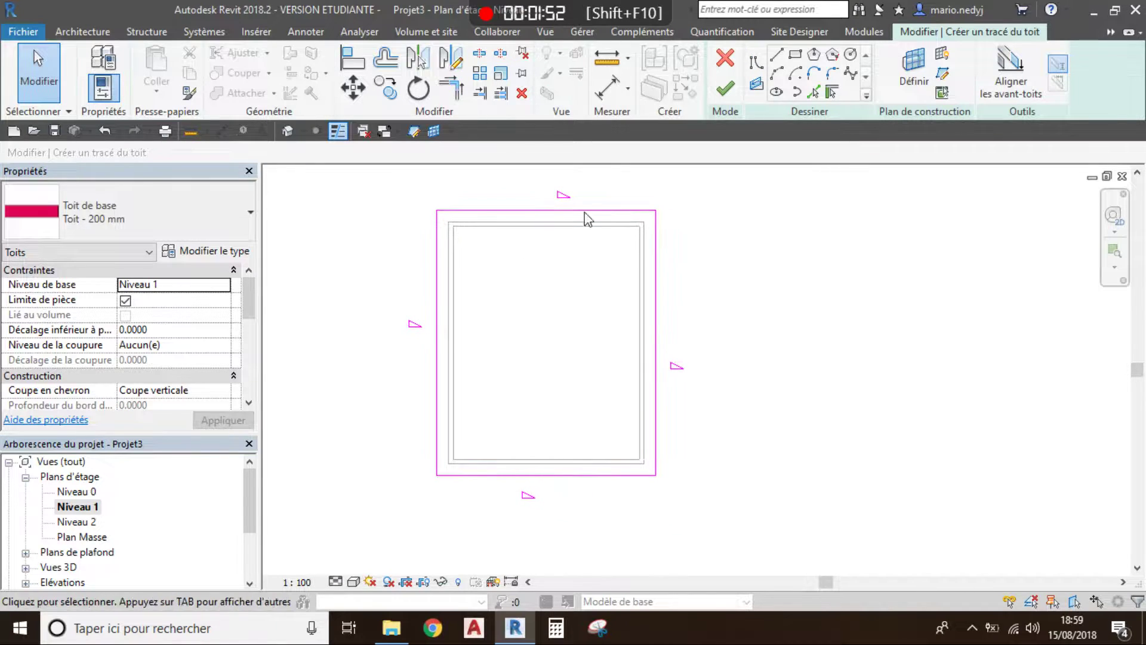
click(726, 102)
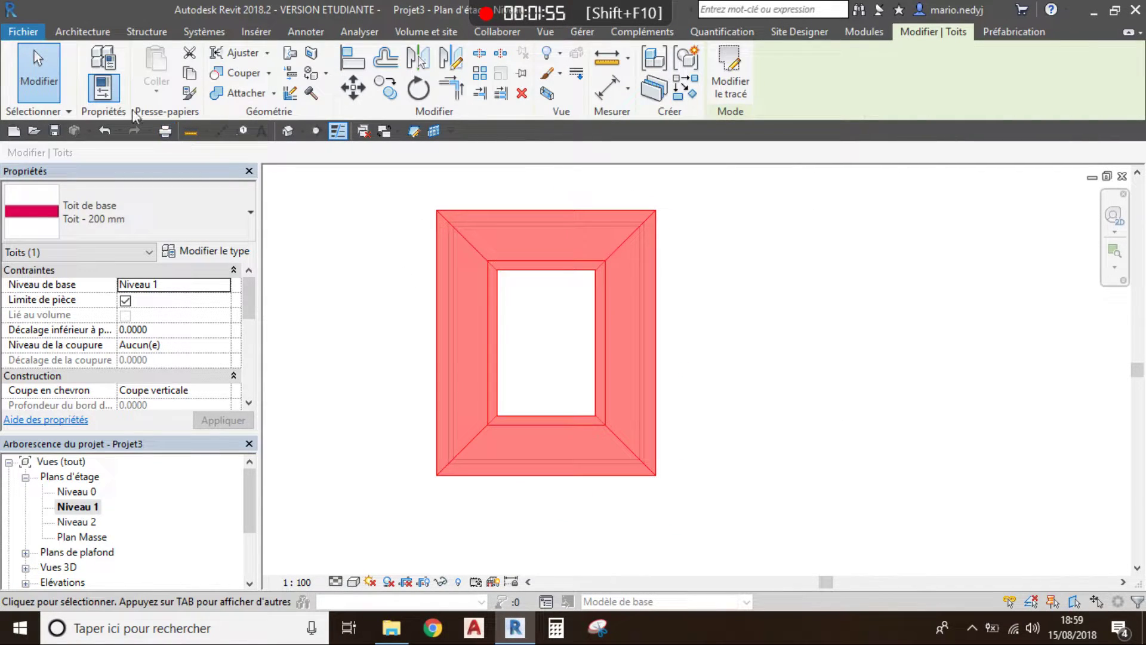
click(44, 70)
Select the roof and check the slope value and its unit in the roof properties.
click(463, 322)
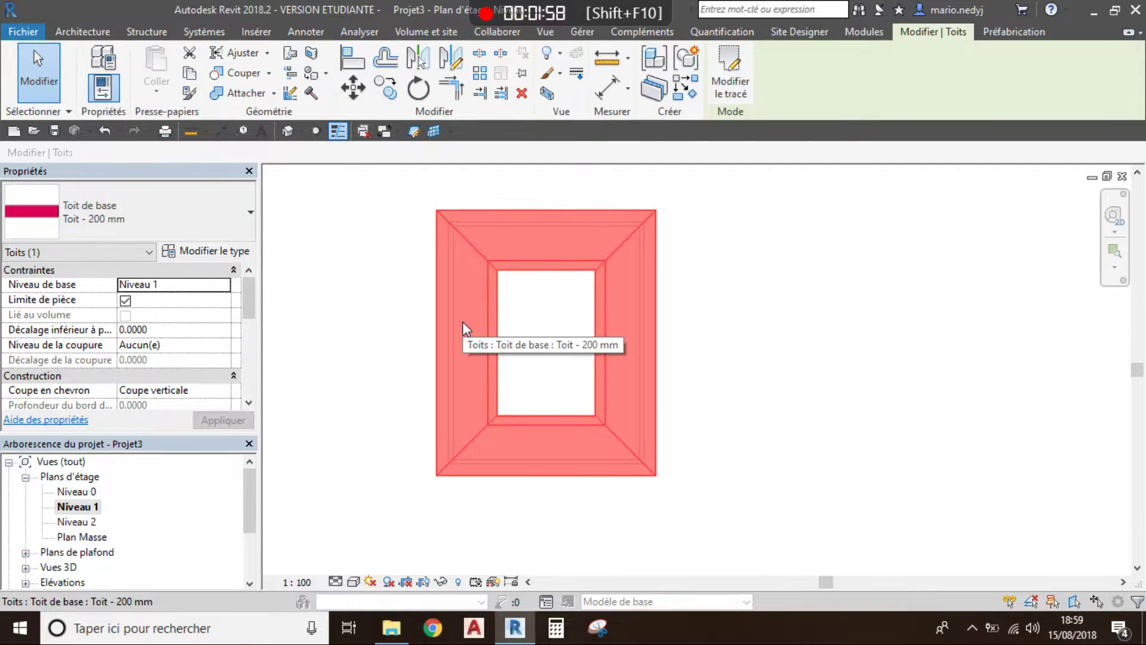
scroll(204, 334, down, 3)
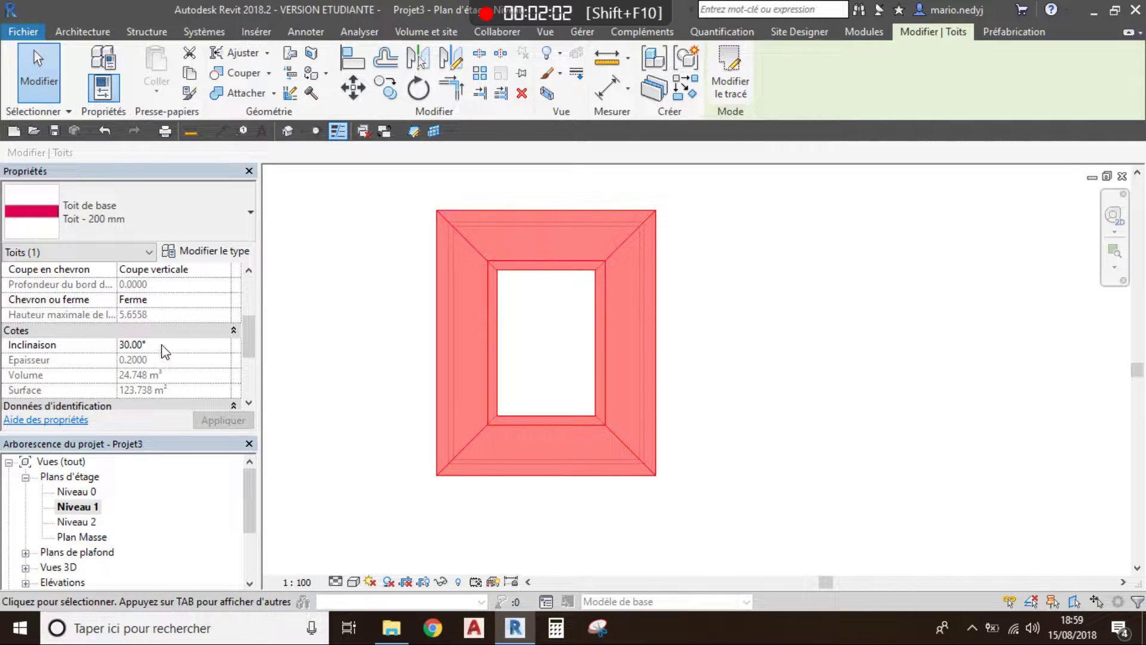
click(396, 330)
Change the project's slope (Inclinaison) unit format from decimal degrees to Pourcentage in the project units.
key(u)
key(n)
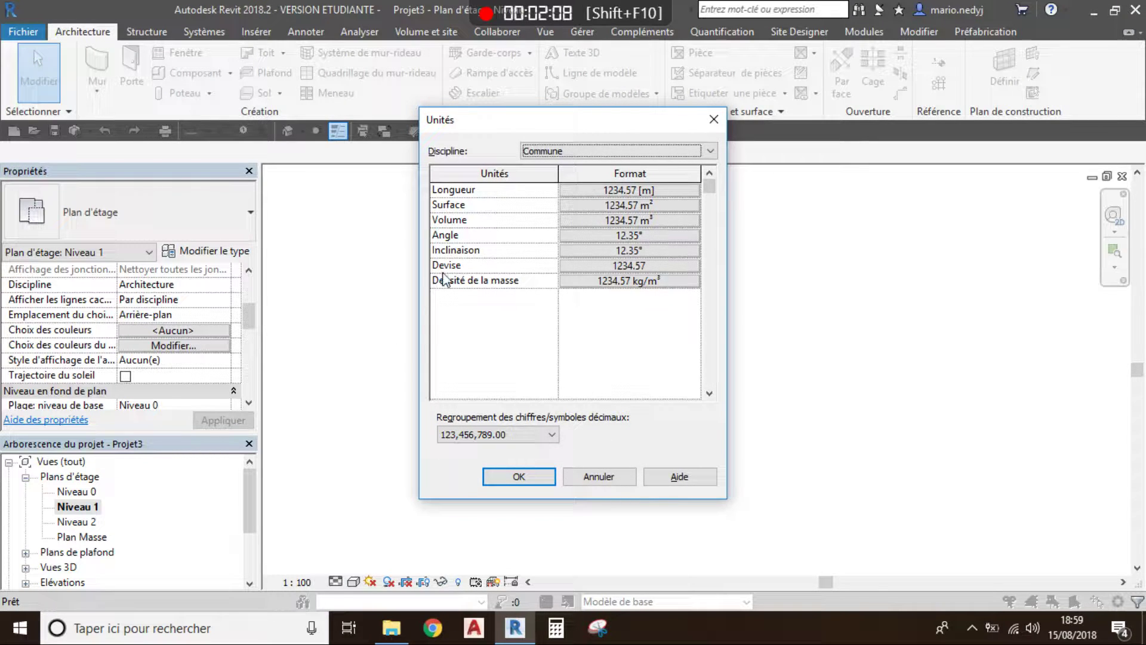
click(568, 250)
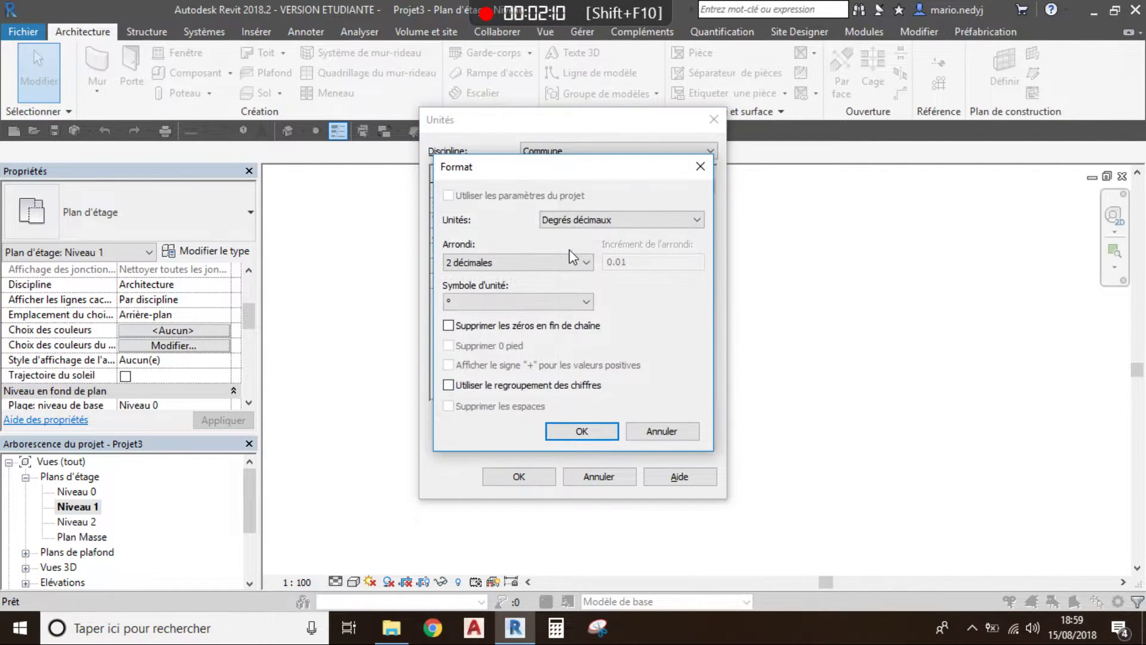
click(608, 222)
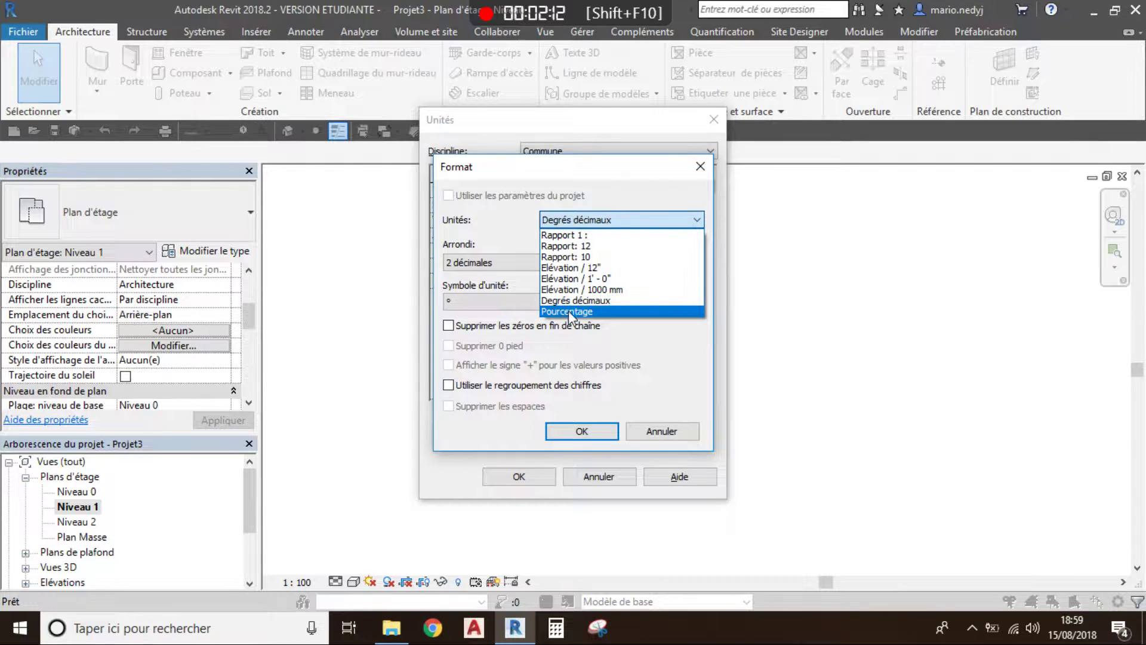
click(569, 310)
click(571, 431)
click(514, 477)
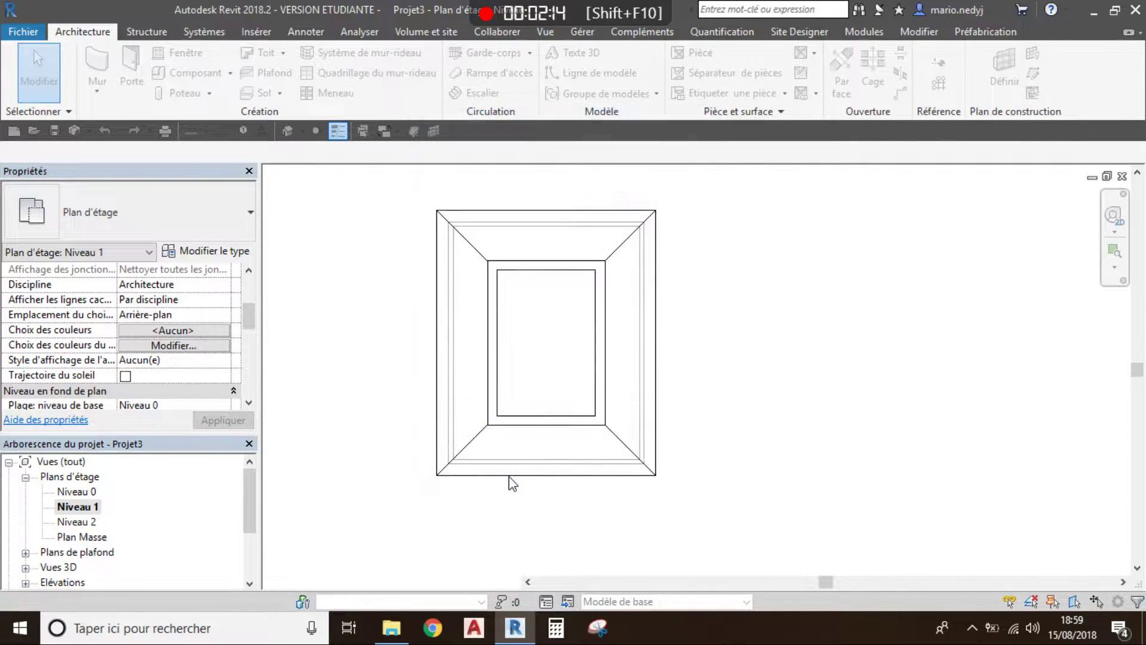
Set the roof's slope to 33% and deselect the roof.
click(487, 391)
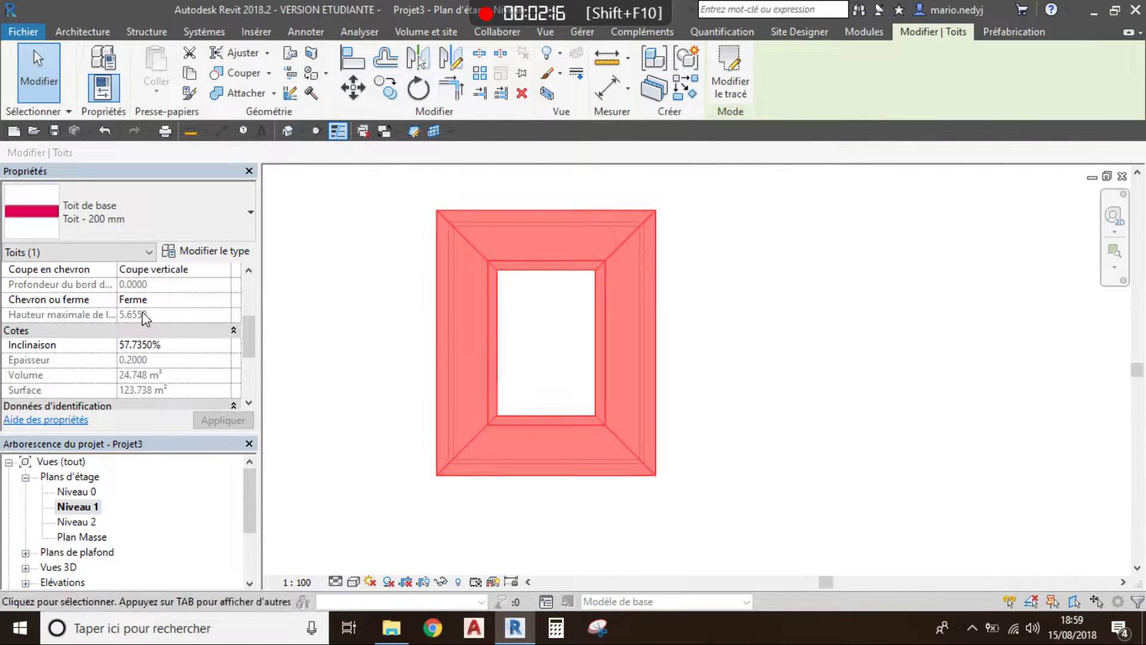
click(176, 344)
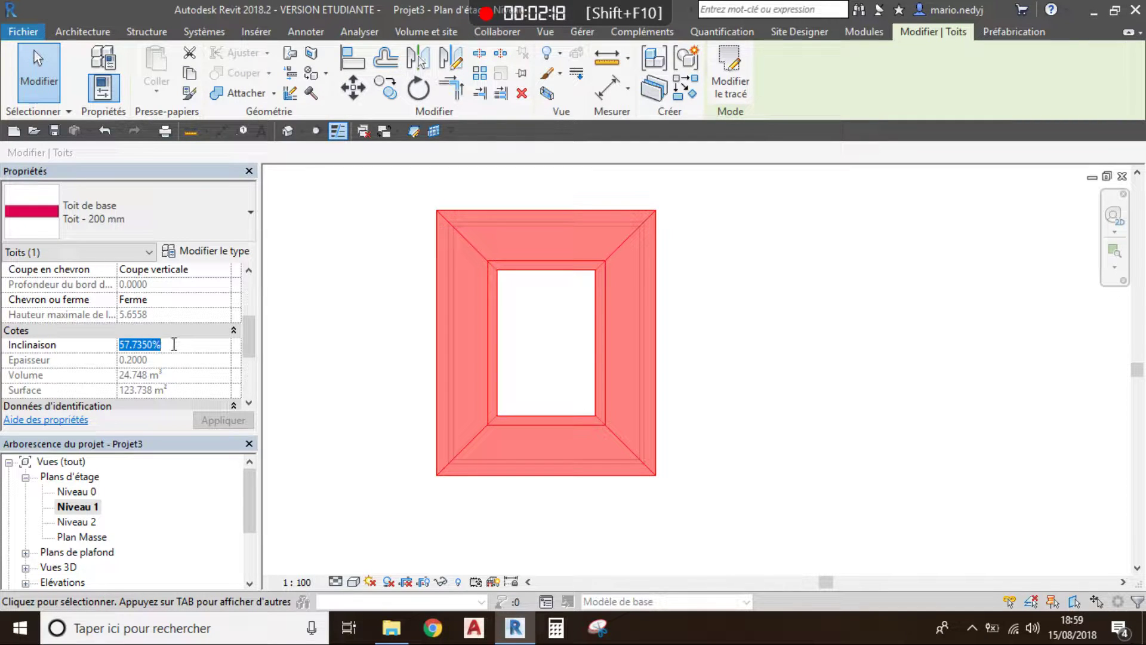
text(33)
click(216, 419)
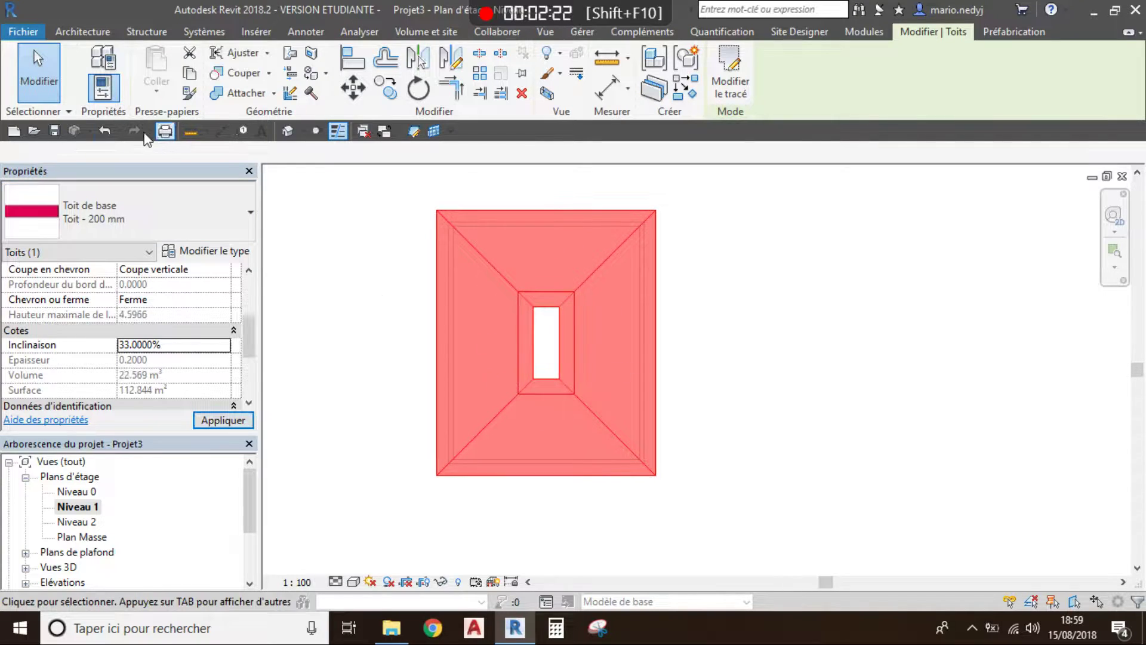
click(41, 79)
In the Niveau 1 plan's view range, set the top to Sans limite and change the cut plane offset to show the whole roof.
scroll(567, 338, up, 3)
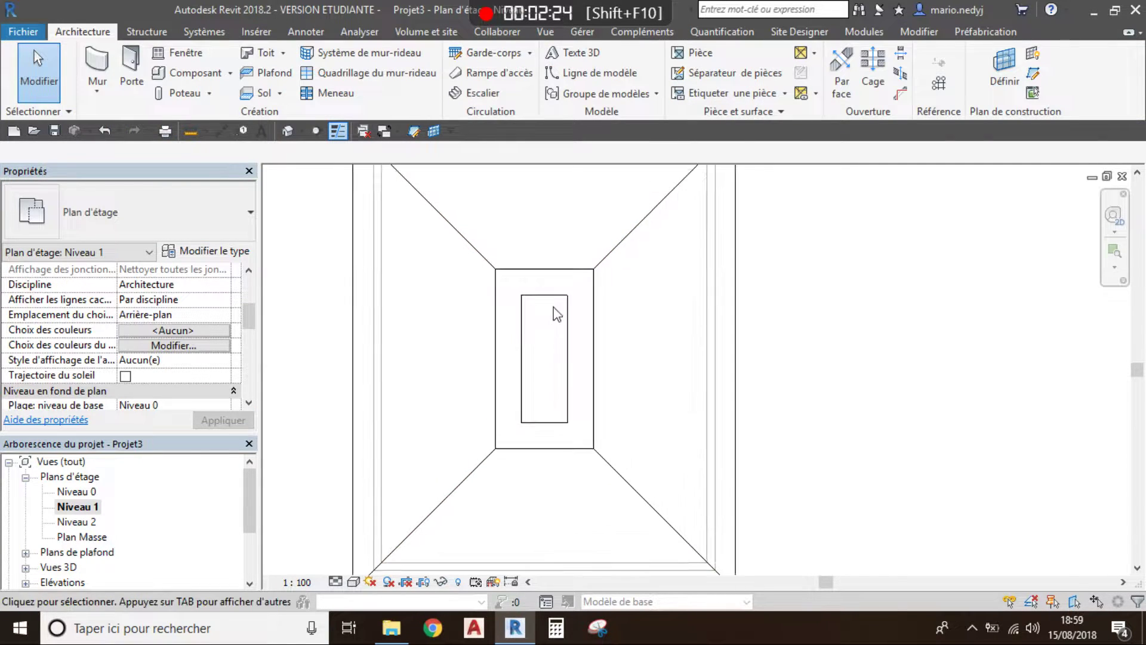
scroll(535, 271, down, 4)
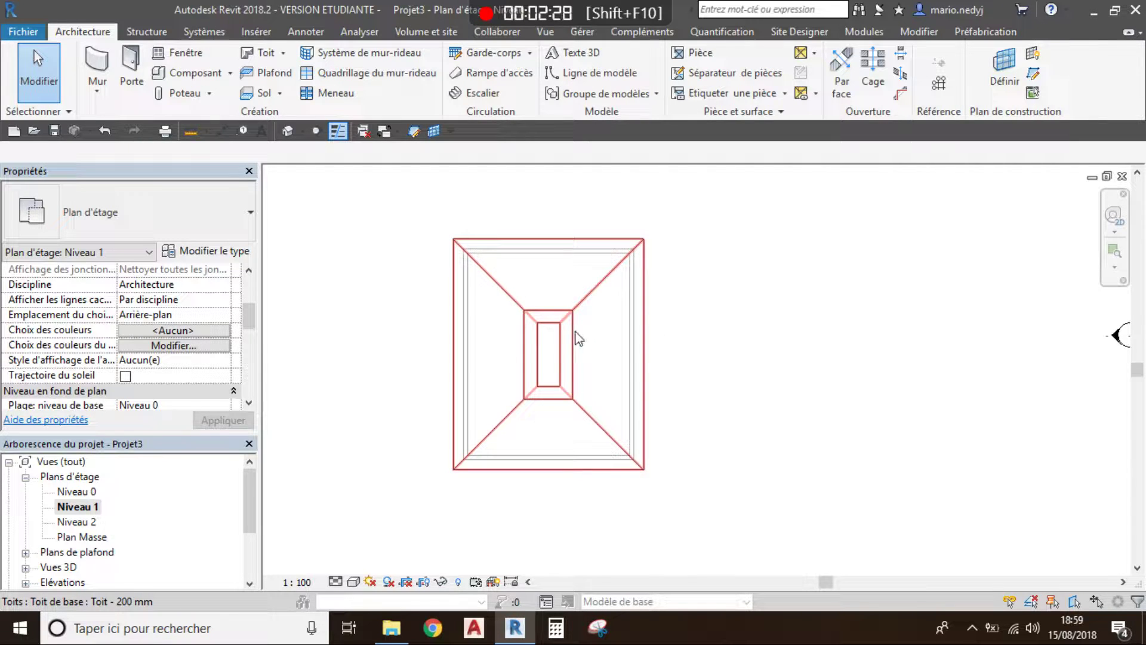
scroll(574, 338, up, 2)
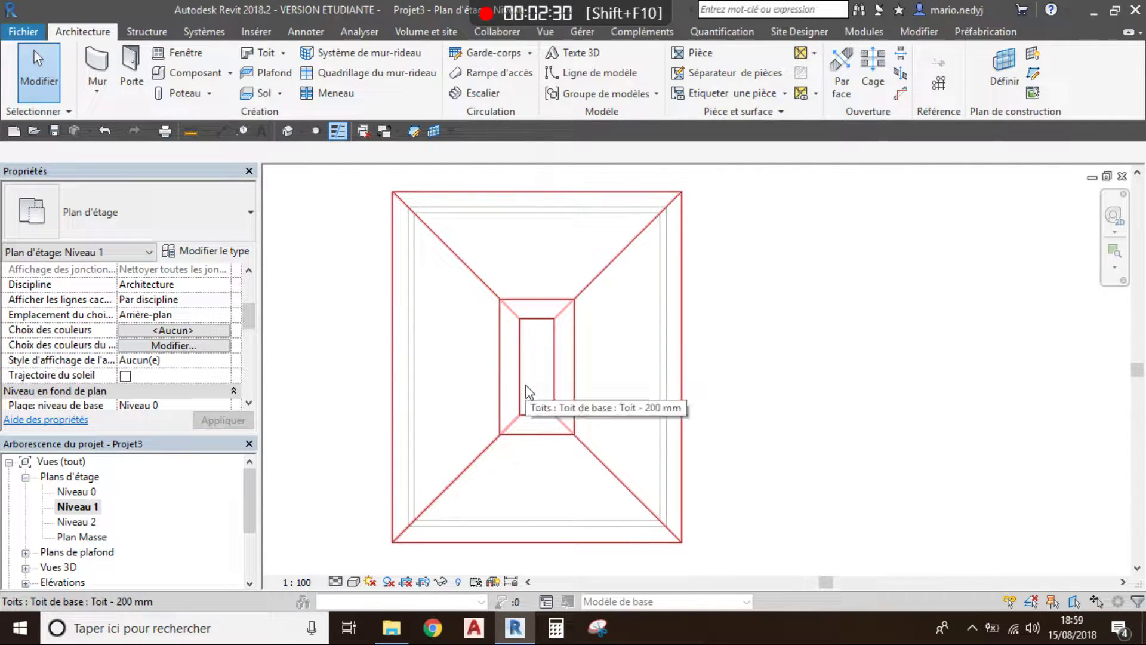
scroll(190, 328, down, 4)
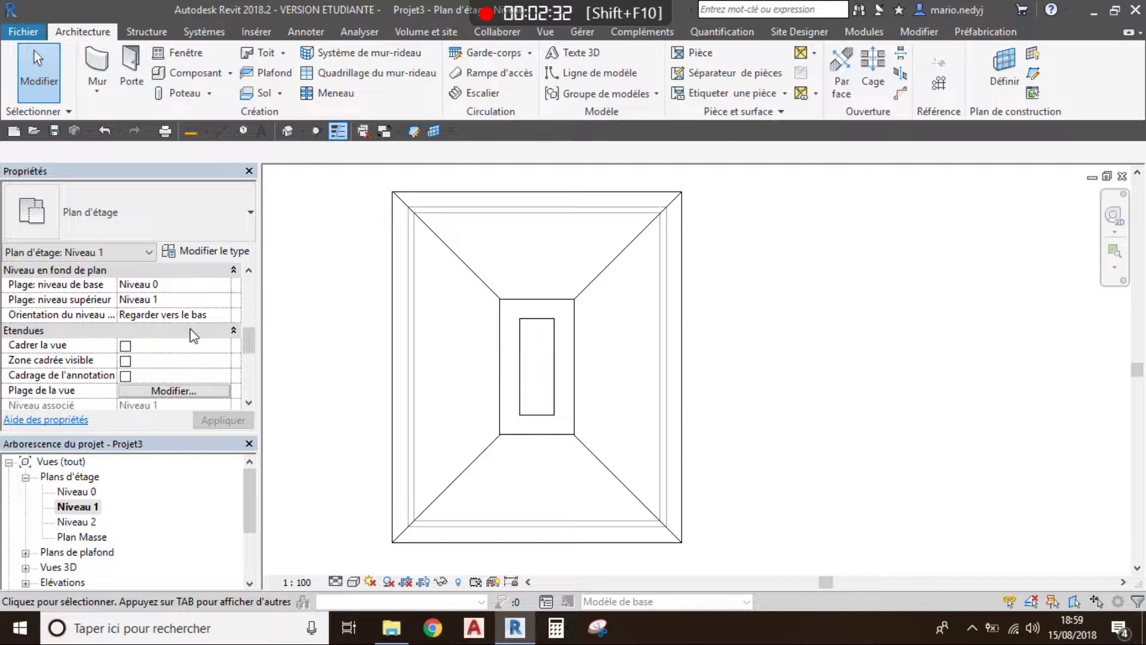
click(158, 391)
click(609, 221)
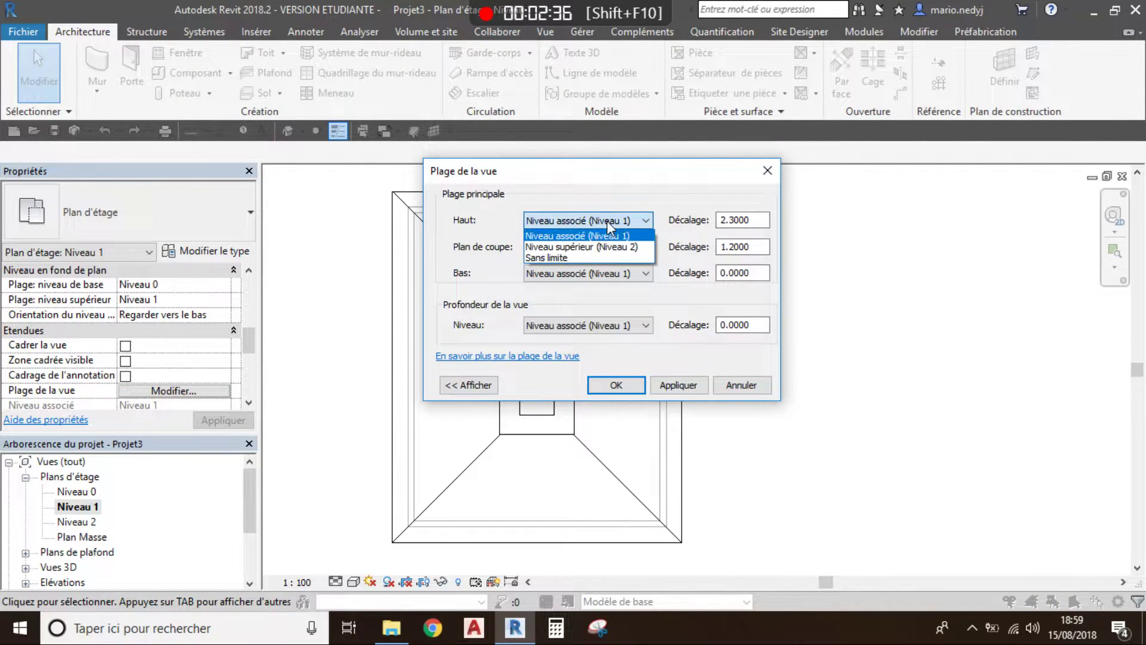
click(563, 263)
drag(768, 248, 653, 244)
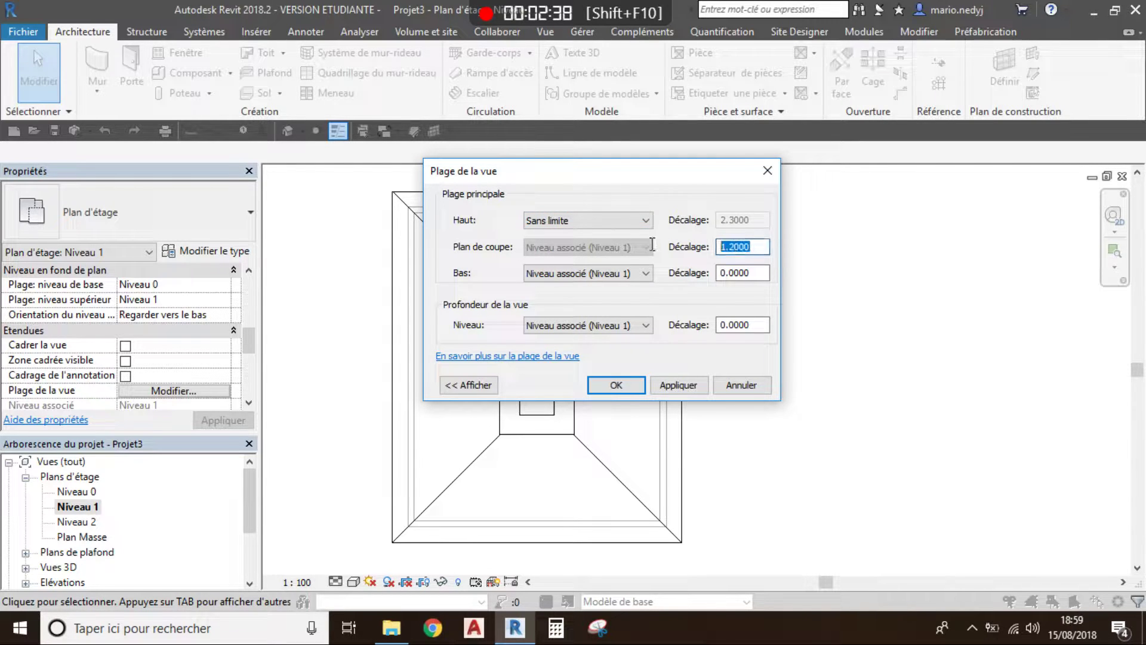
click(679, 385)
click(616, 384)
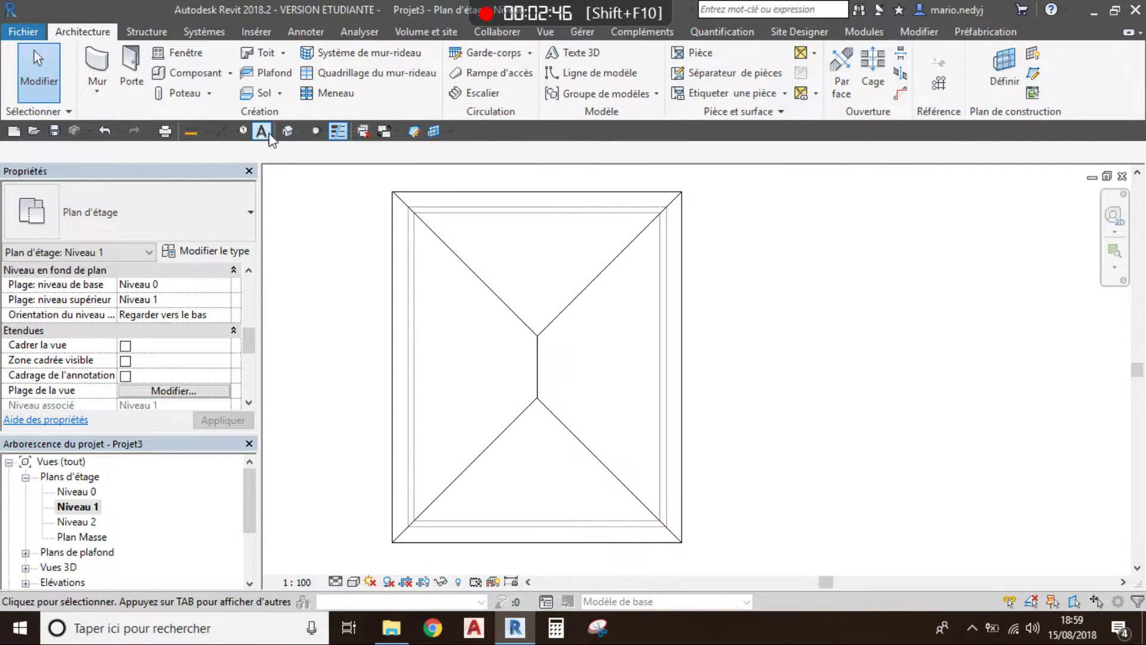
Open the default 3D view, close the hidden views, and examine the hipped roof and walls from several sides.
click(359, 133)
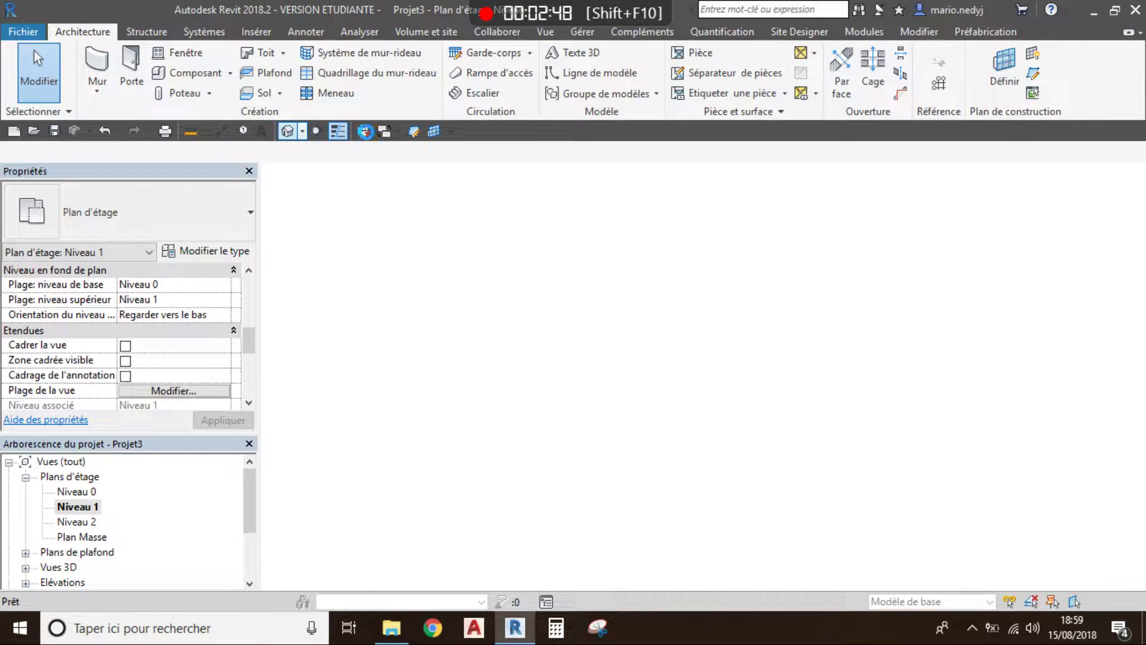
click(287, 131)
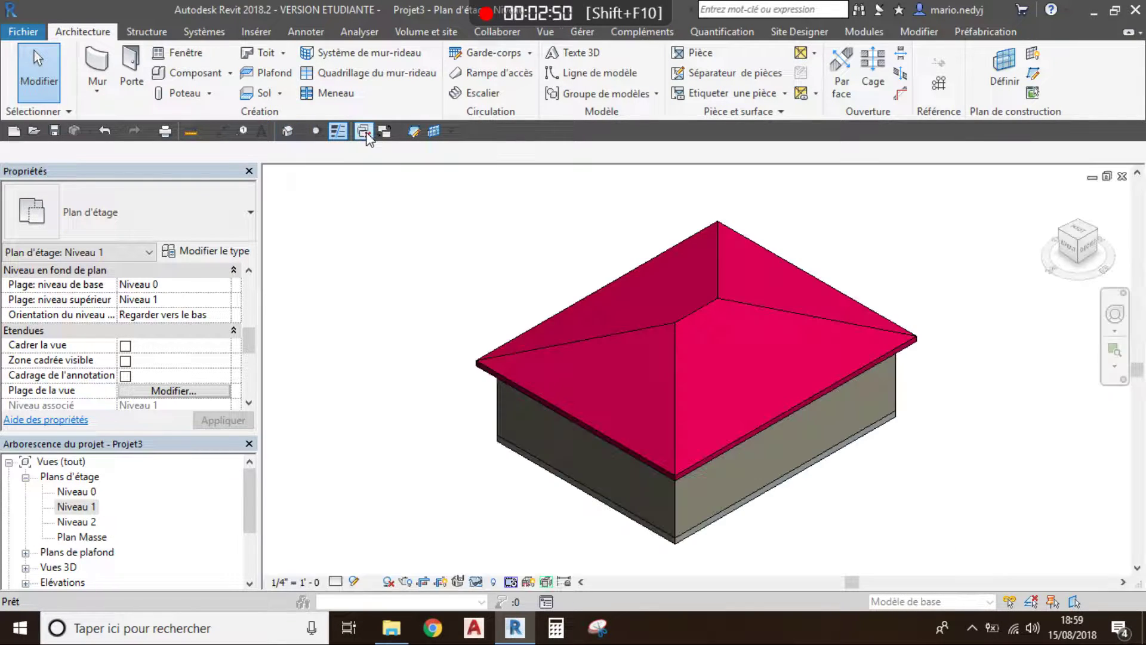
shift+middle_drag(842, 391, 808, 478)
shift+middle_drag(801, 385, 854, 412)
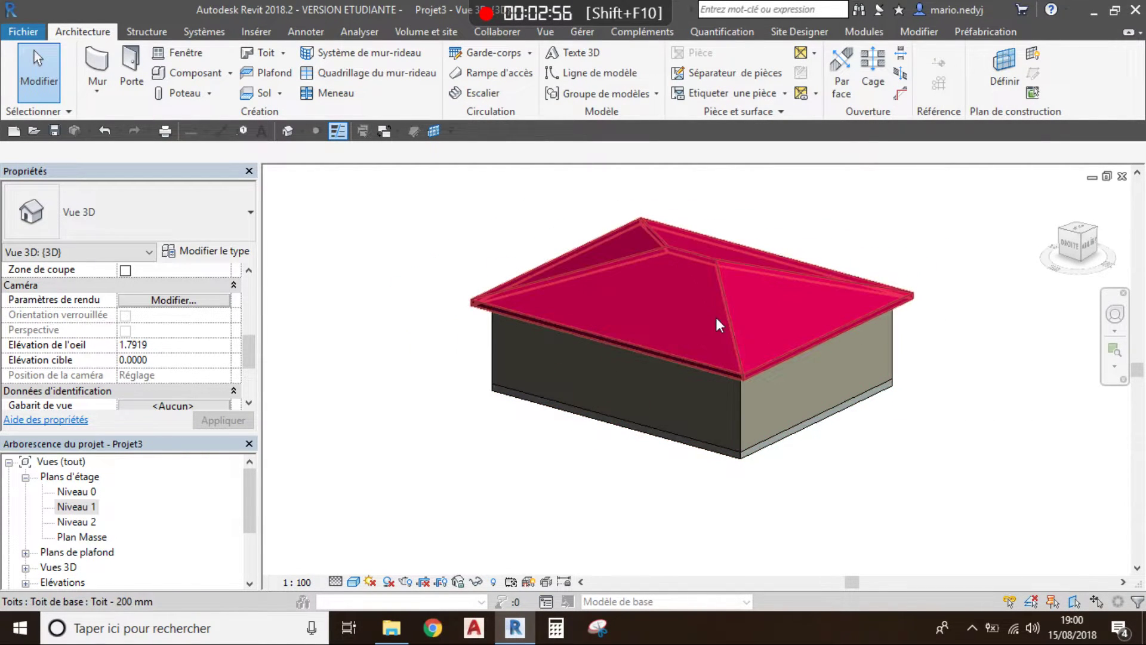
shift+middle_drag(554, 307, 593, 343)
scroll(560, 368, up, 3)
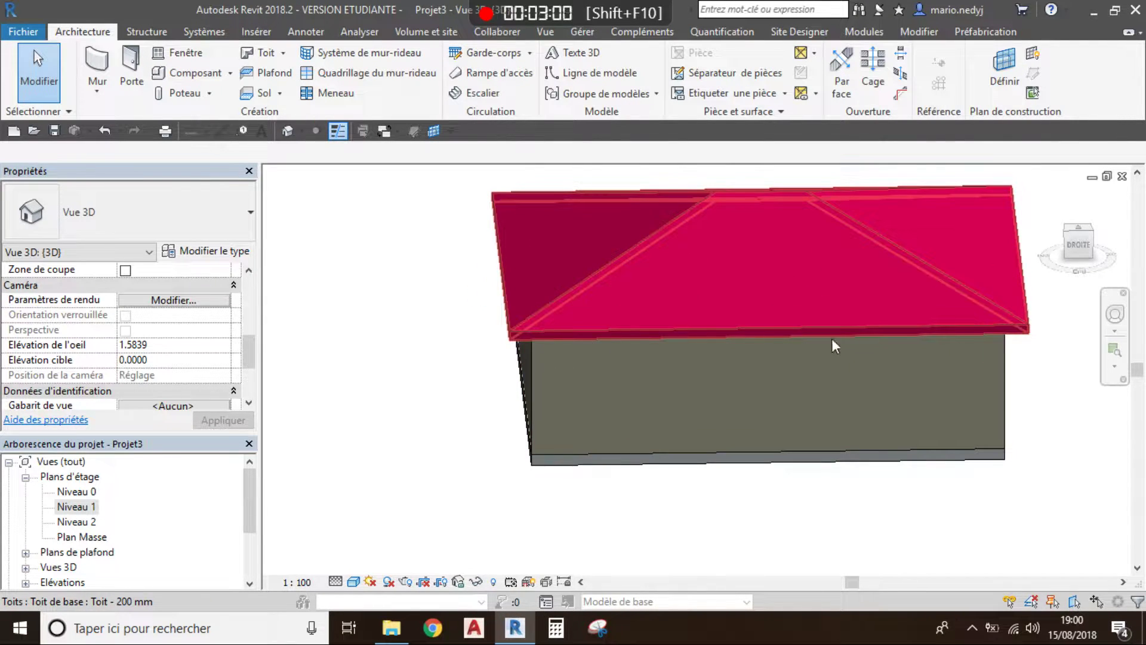
shift+middle_drag(831, 318, 718, 332)
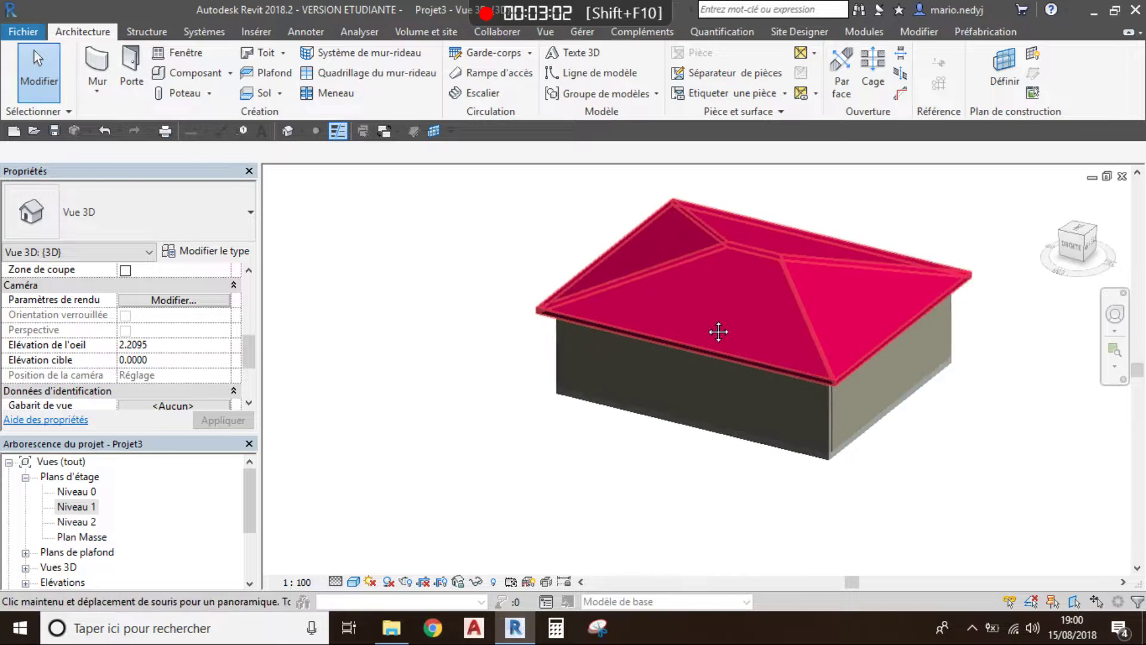
scroll(674, 291, up, 2)
scroll(622, 292, down, 2)
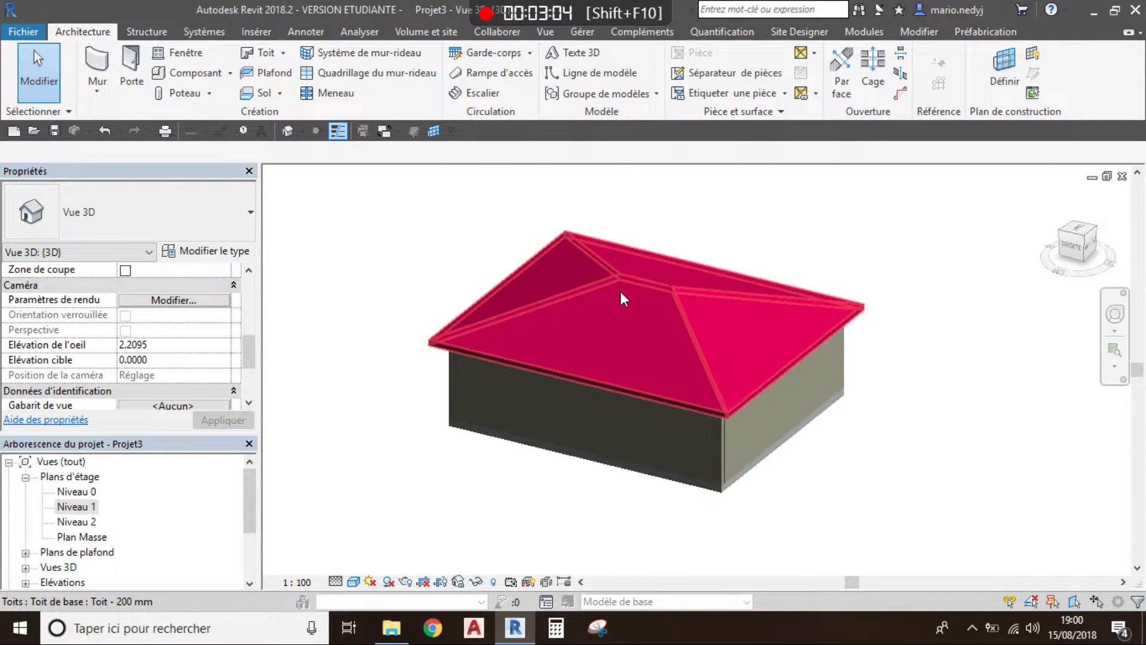
middle_drag(621, 291, 596, 308)
scroll(625, 363, up, 2)
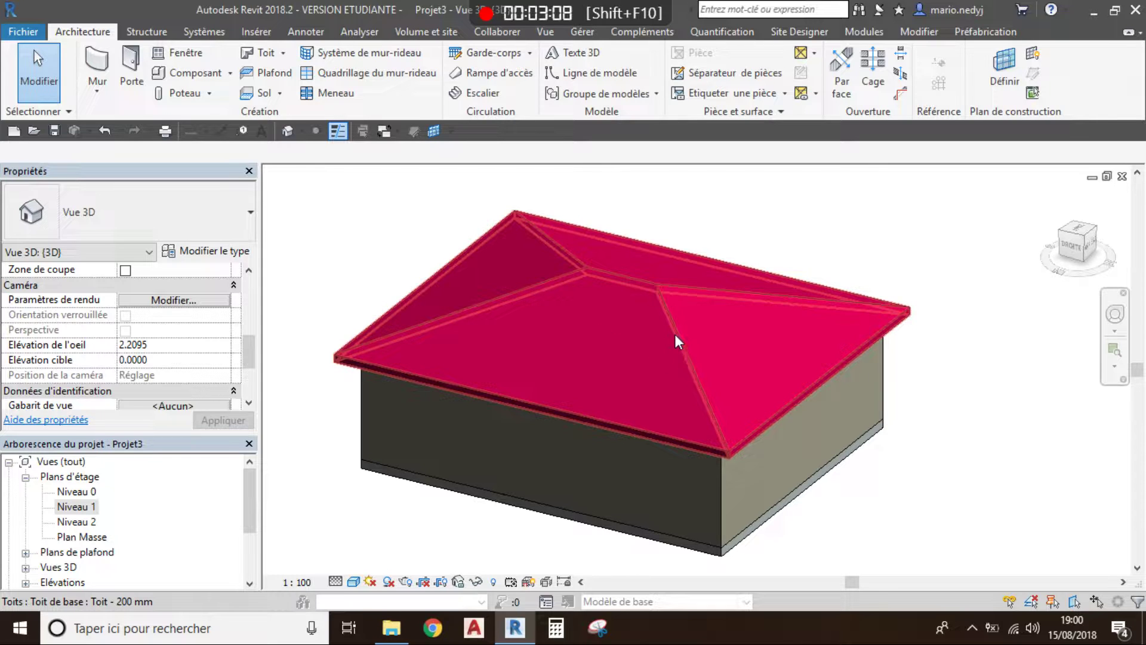
Override the roof's graphics by element in the 3D view with a surface transparency of 50, and deselect it.
click(459, 383)
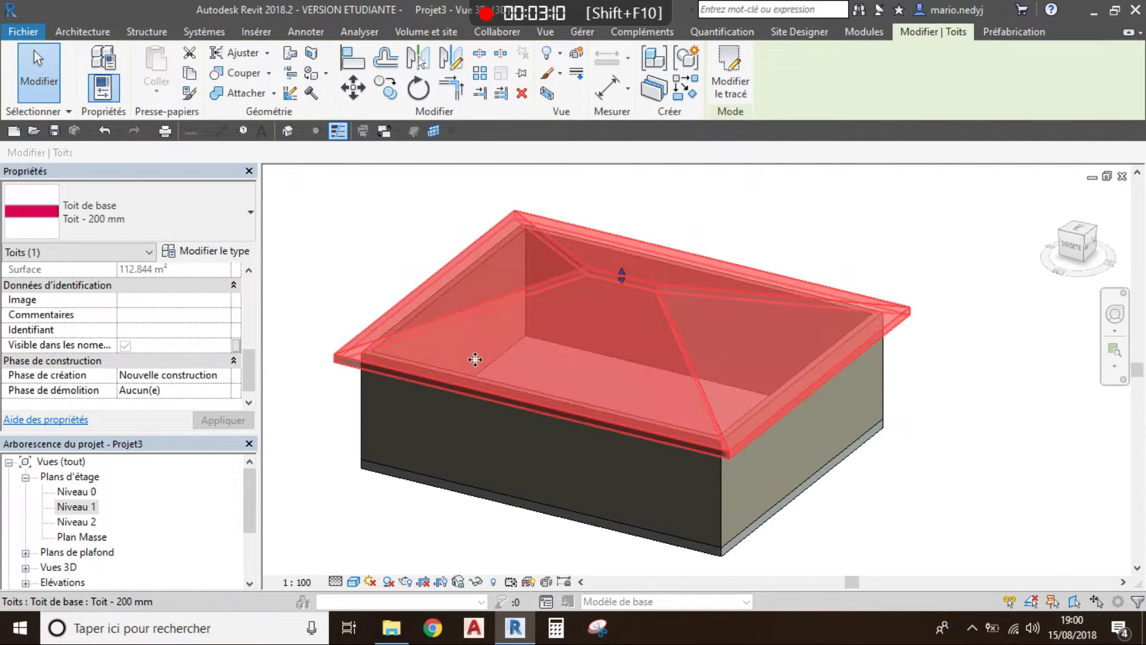
right_click(525, 333)
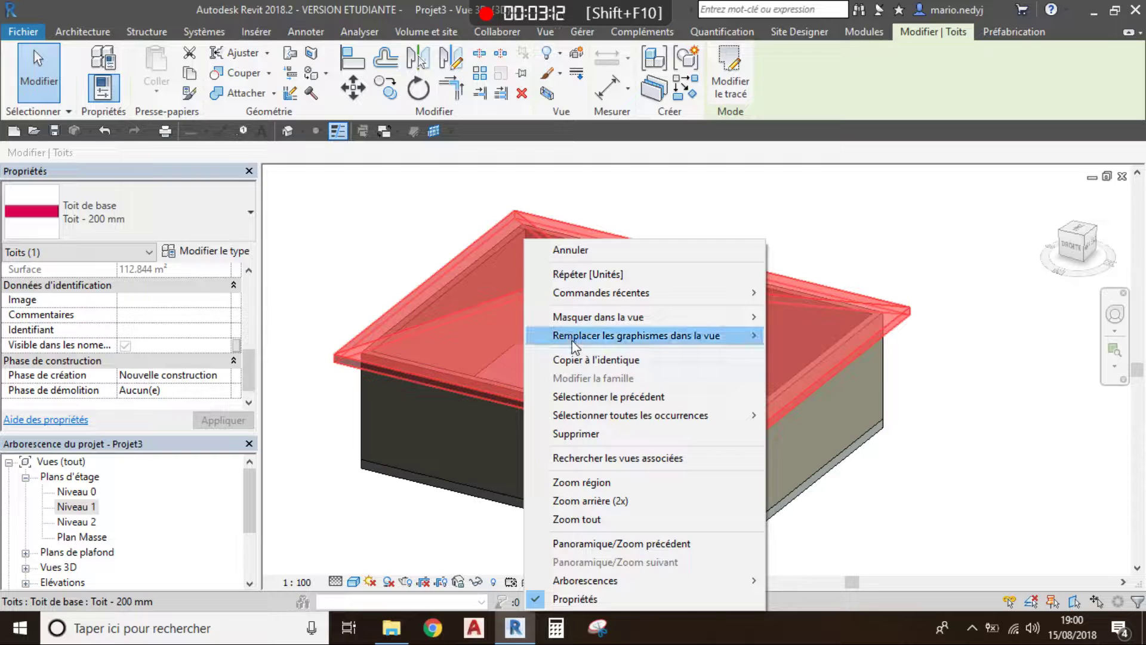
mouse_move(585, 345)
click(799, 336)
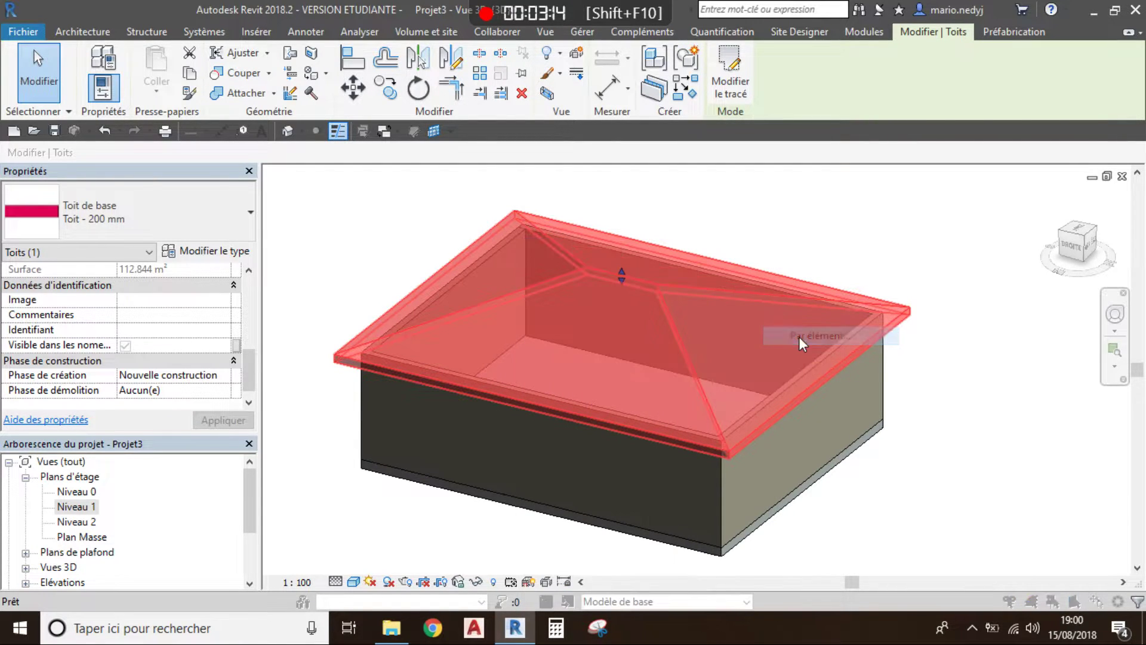
click(423, 306)
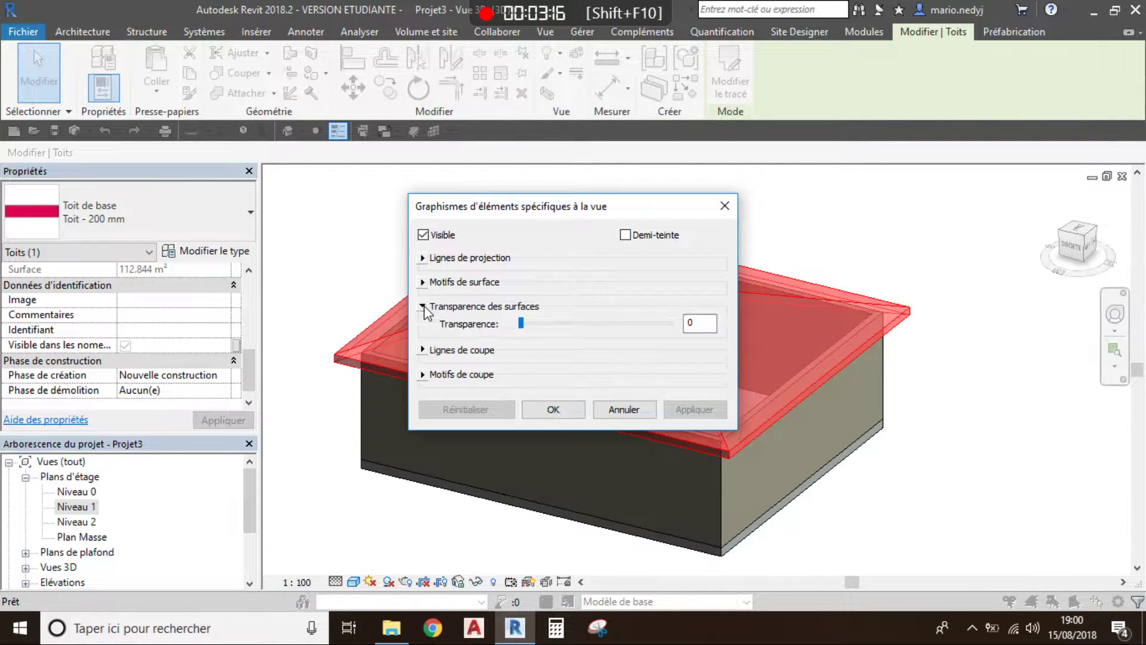
click(570, 323)
click(602, 324)
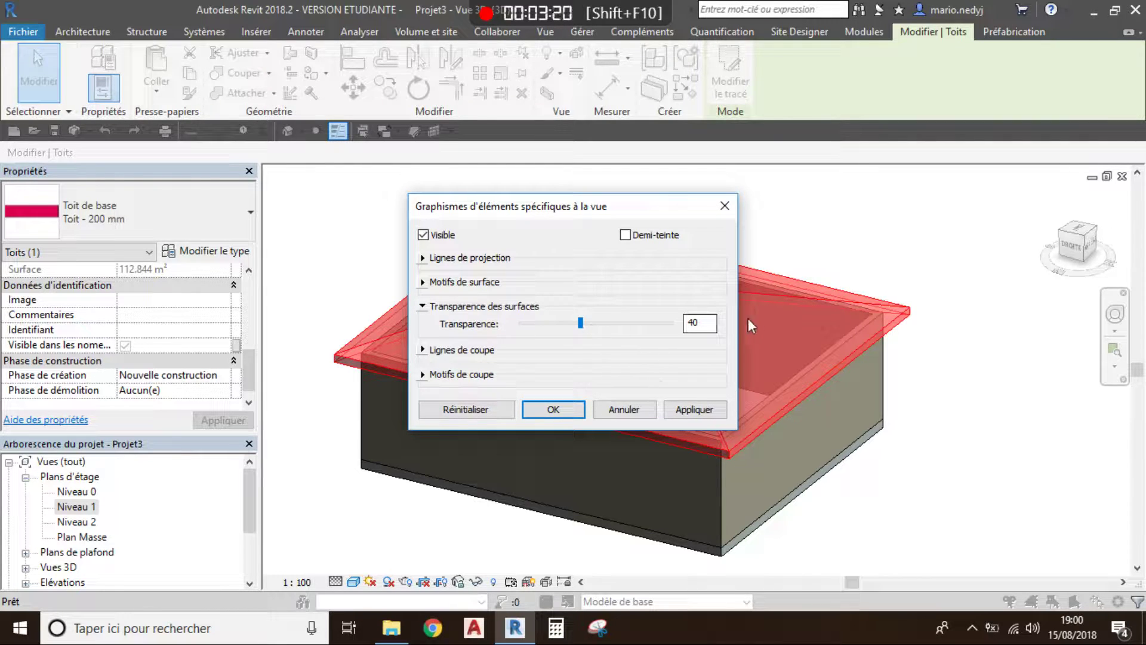
double_click(701, 323)
text(50)
click(668, 410)
click(553, 409)
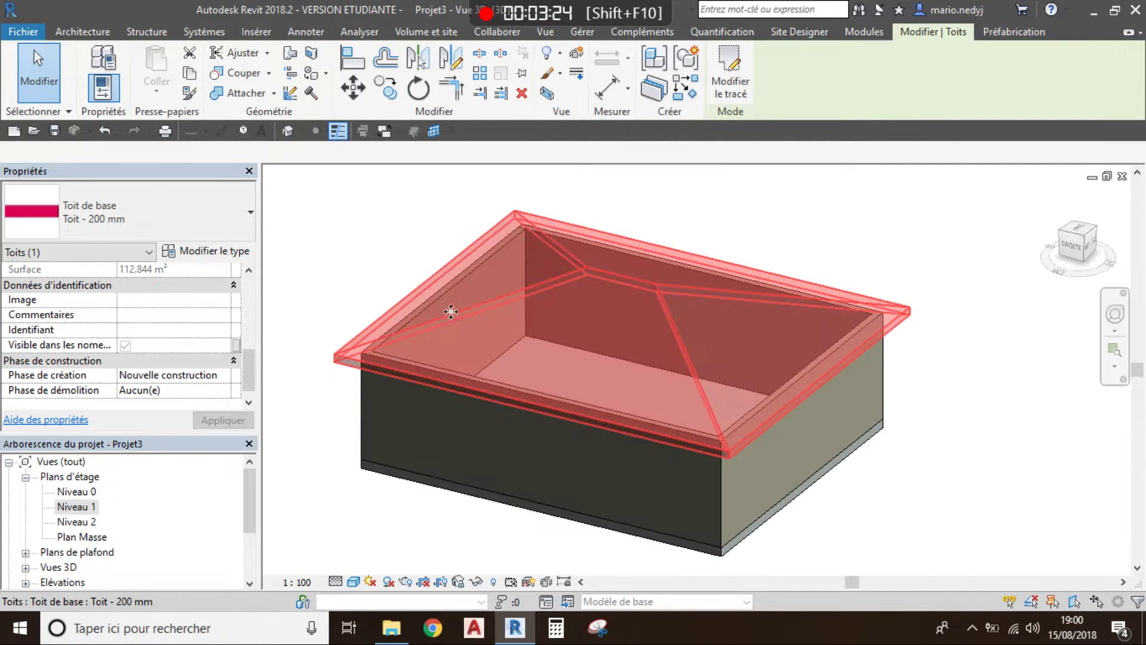
key(Escape)
Open the Niveau 1 floor plan, start placing a structural beam, and show the available HE-A beam types.
scroll(414, 363, up, 3)
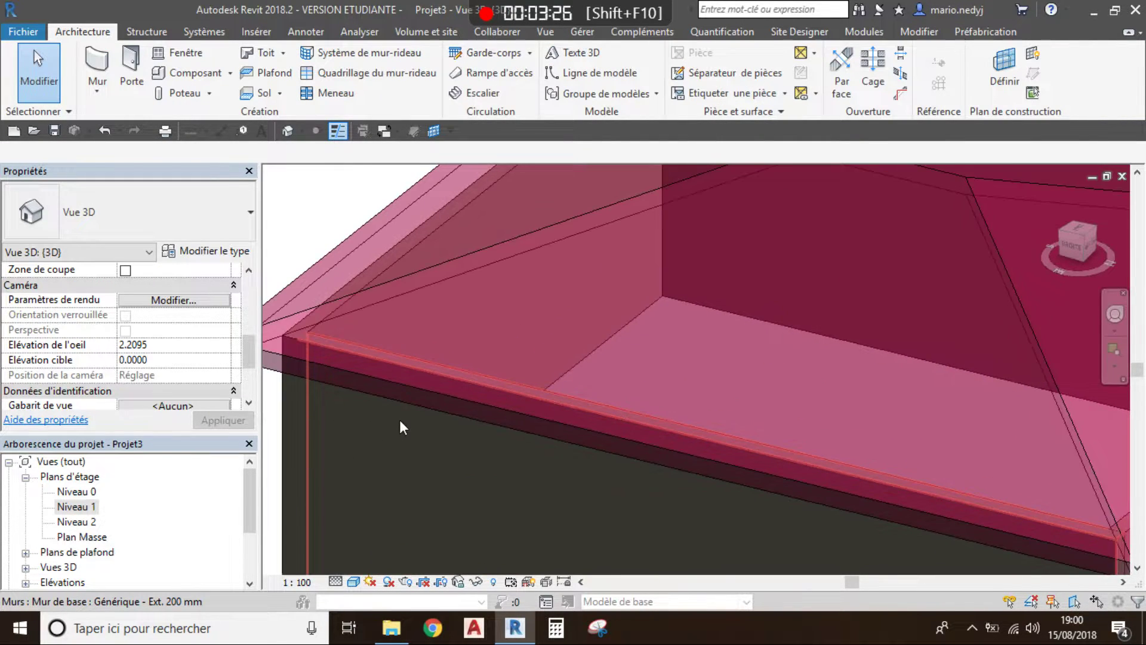
scroll(399, 420, down, 2)
scroll(399, 420, down, 2)
scroll(474, 398, down, 1)
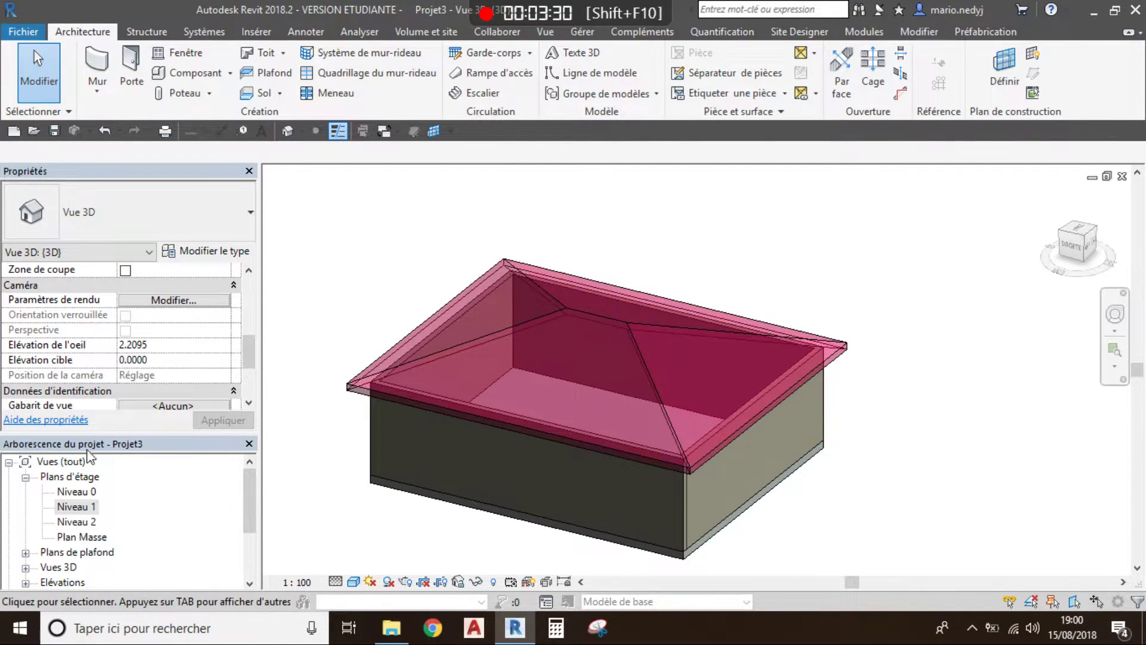
double_click(67, 506)
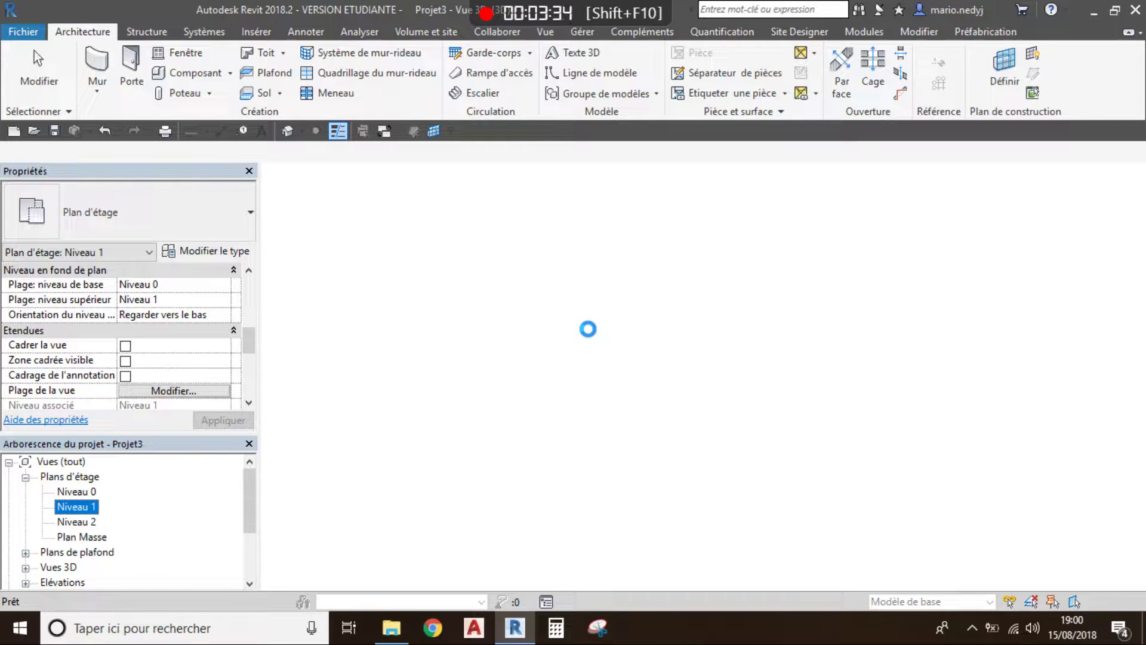
click(157, 33)
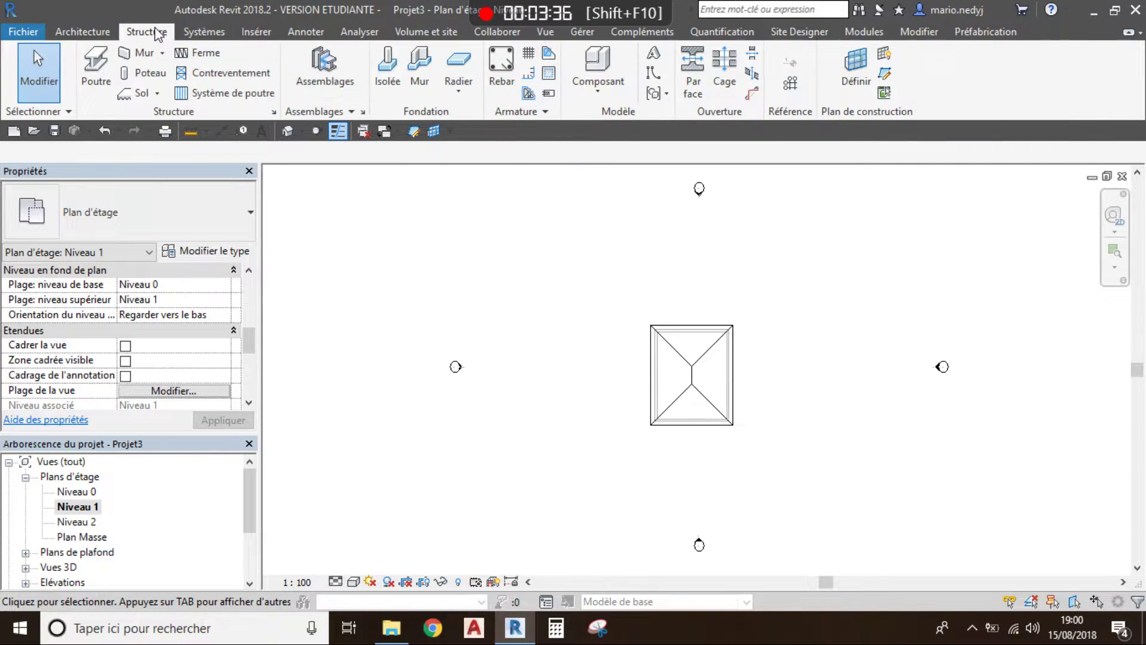
click(105, 69)
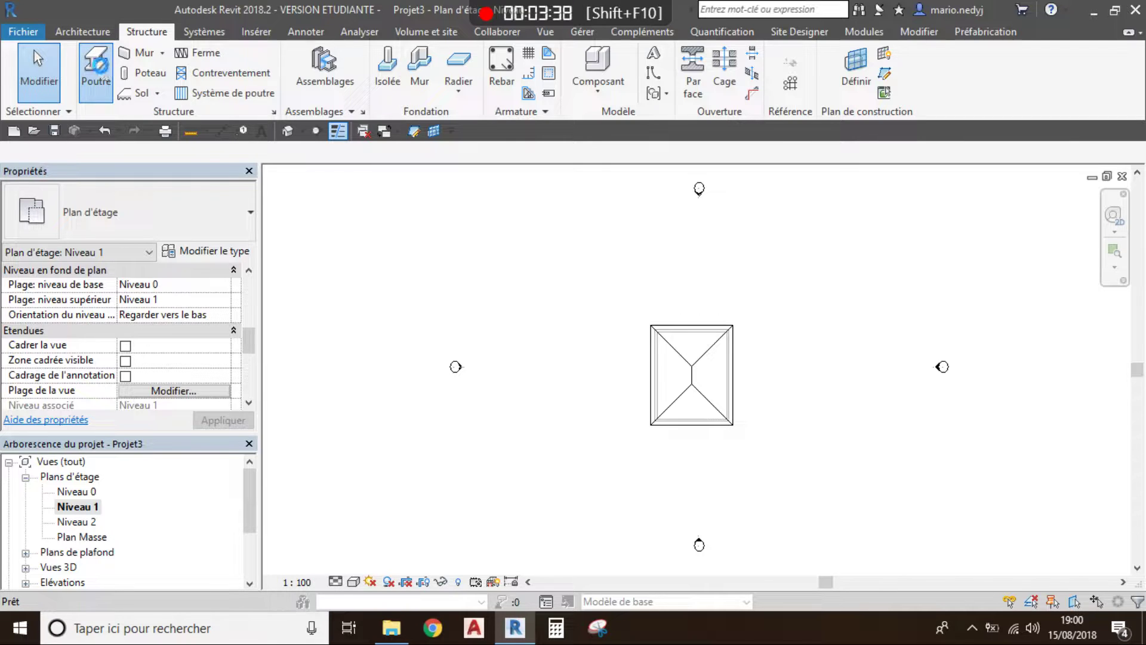
click(183, 220)
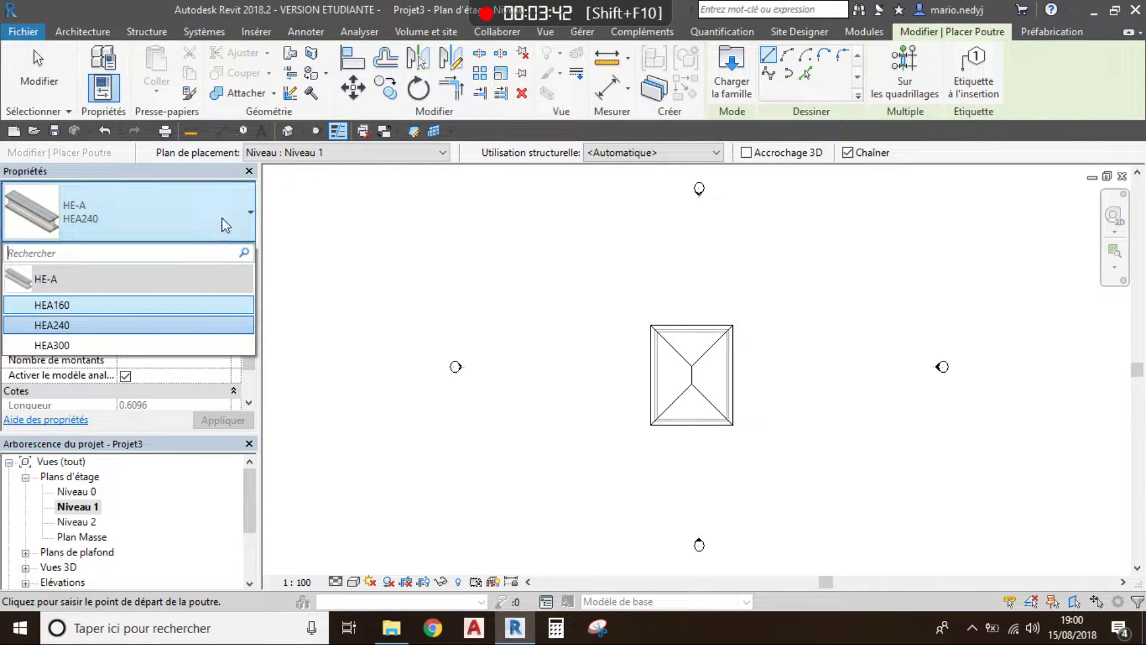
Start loading a structural beam family and browse the France library to the Structure, Ossature, Bois folder.
click(729, 83)
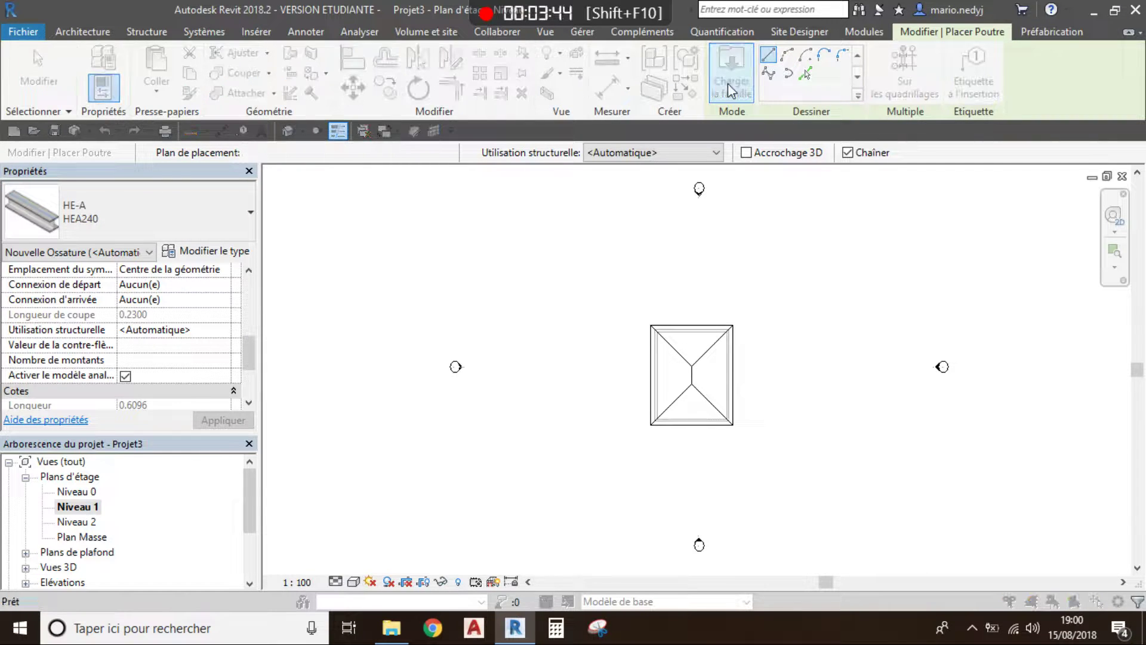
click(769, 222)
click(771, 222)
click(776, 222)
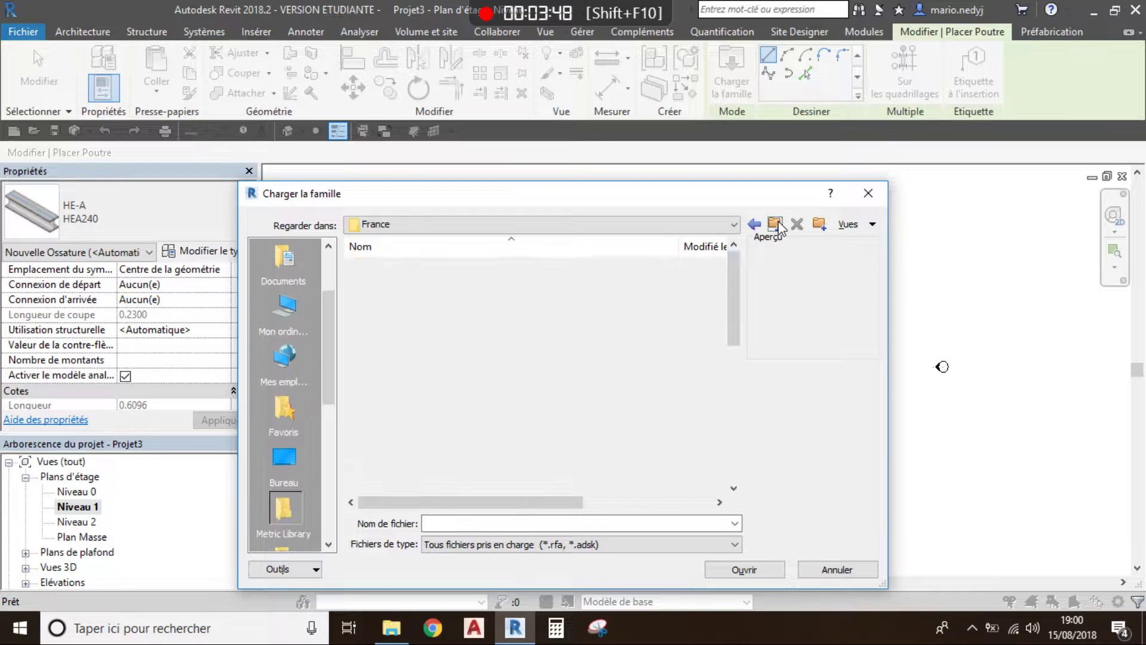
scroll(481, 337, down, 7)
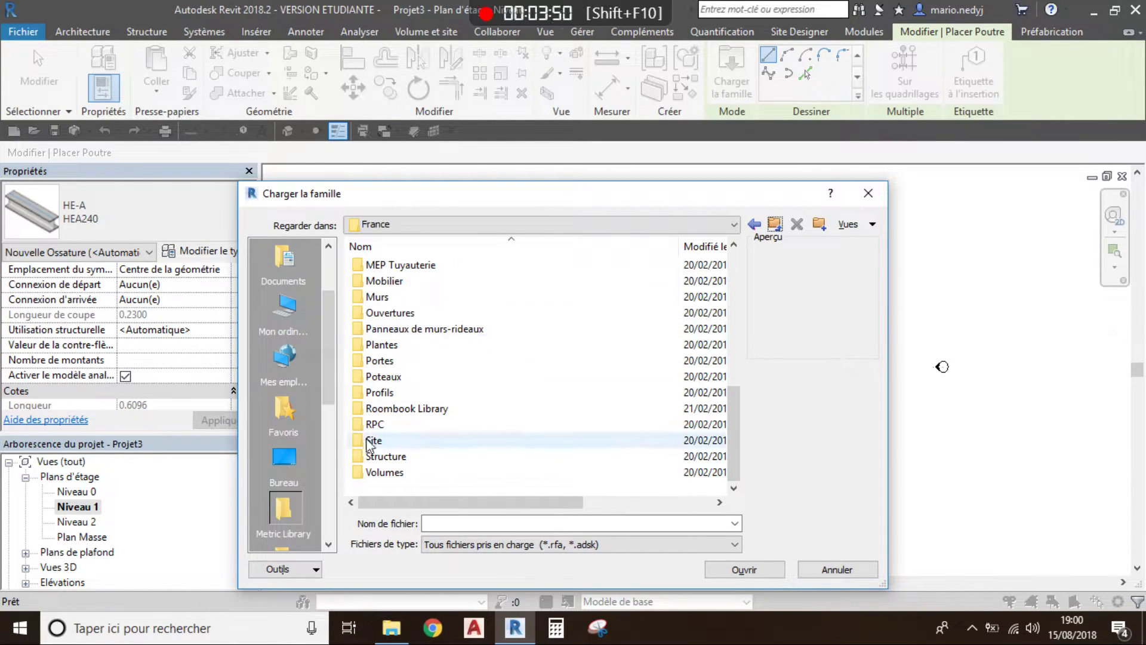
double_click(396, 456)
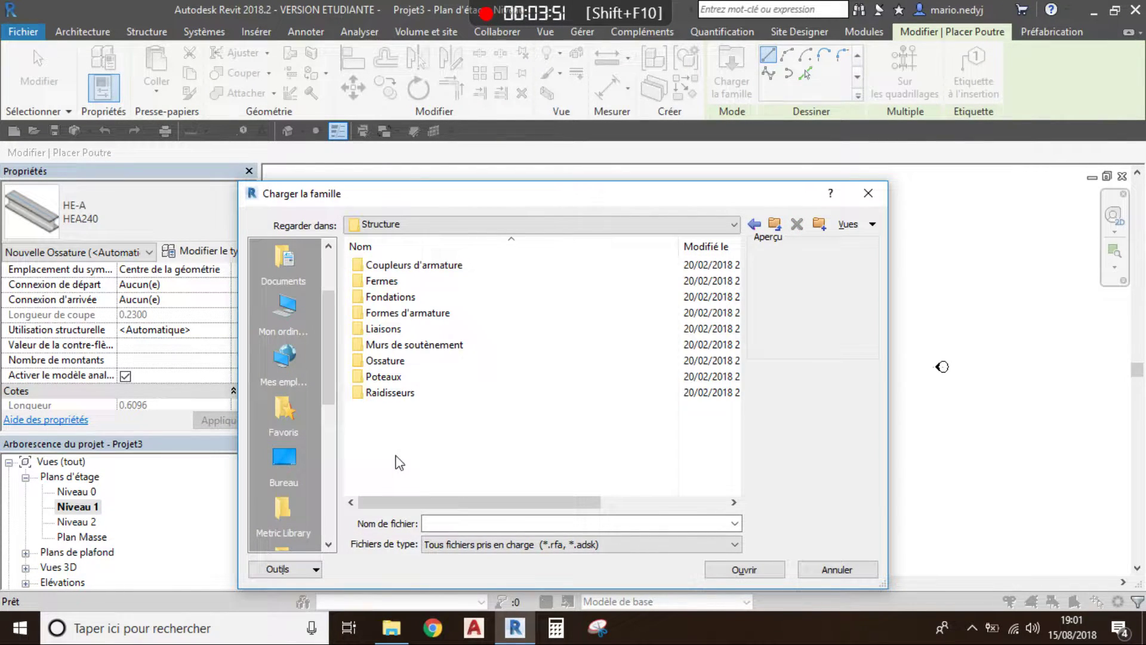
double_click(394, 361)
double_click(386, 315)
Load the Chevron timber family with the 65x75 type.
click(393, 285)
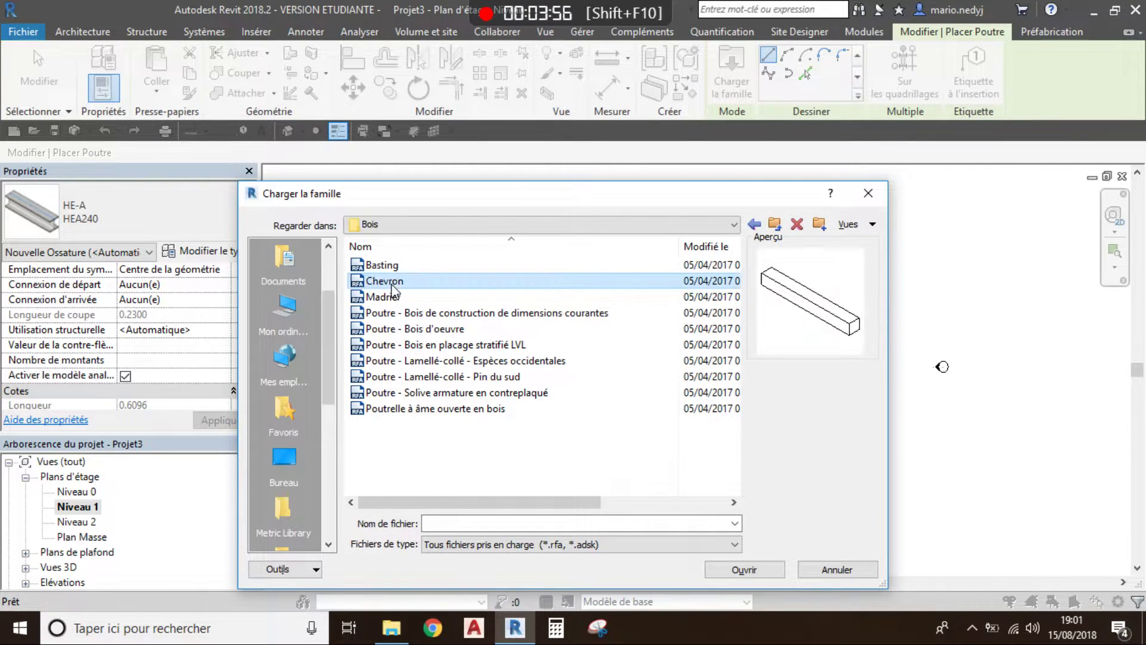
double_click(391, 283)
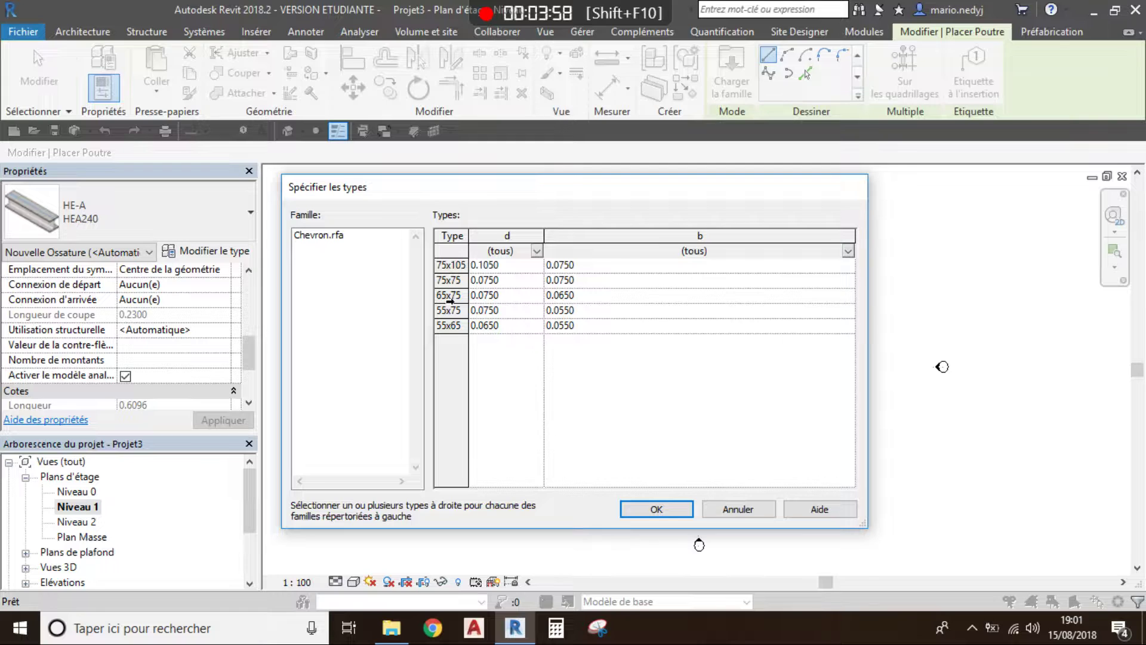
click(450, 297)
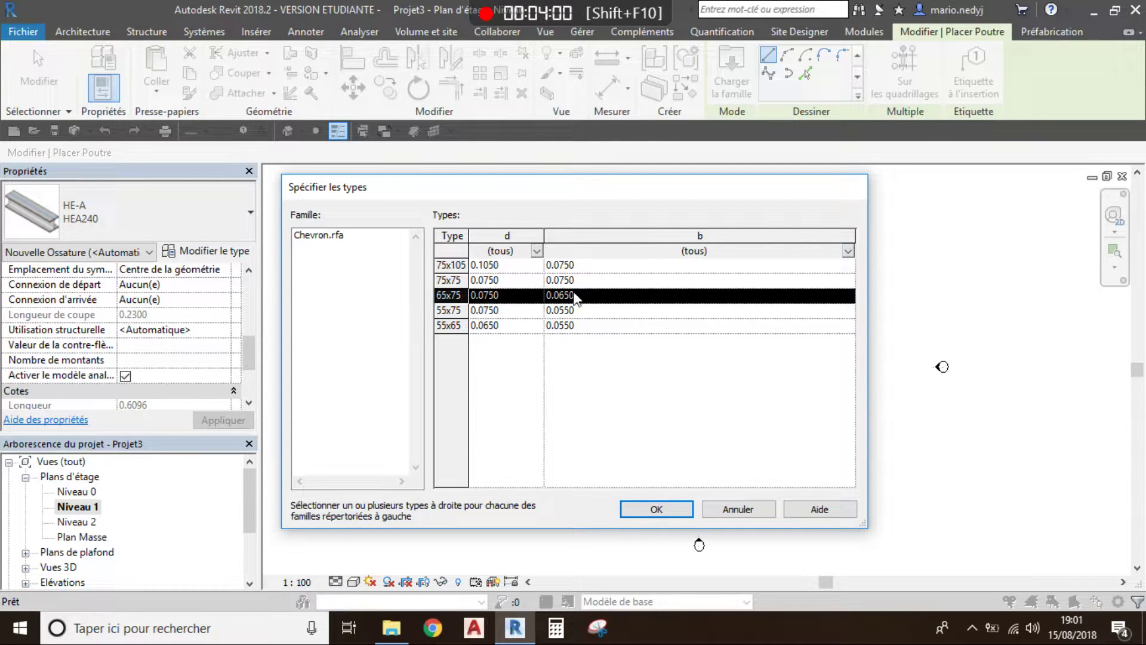
click(656, 508)
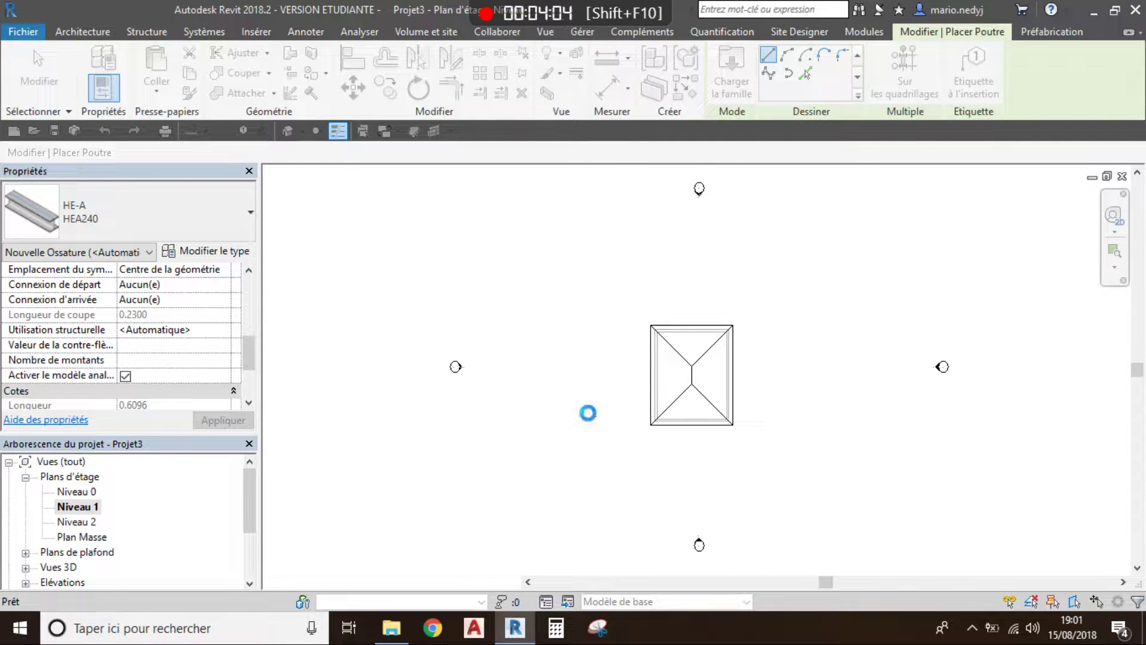
Place a Chevron 65x75 beam on the Niveau 1 plan along the centreline of the upper wall, from corner to corner.
middle_drag(589, 374, 444, 357)
scroll(512, 320, up, 6)
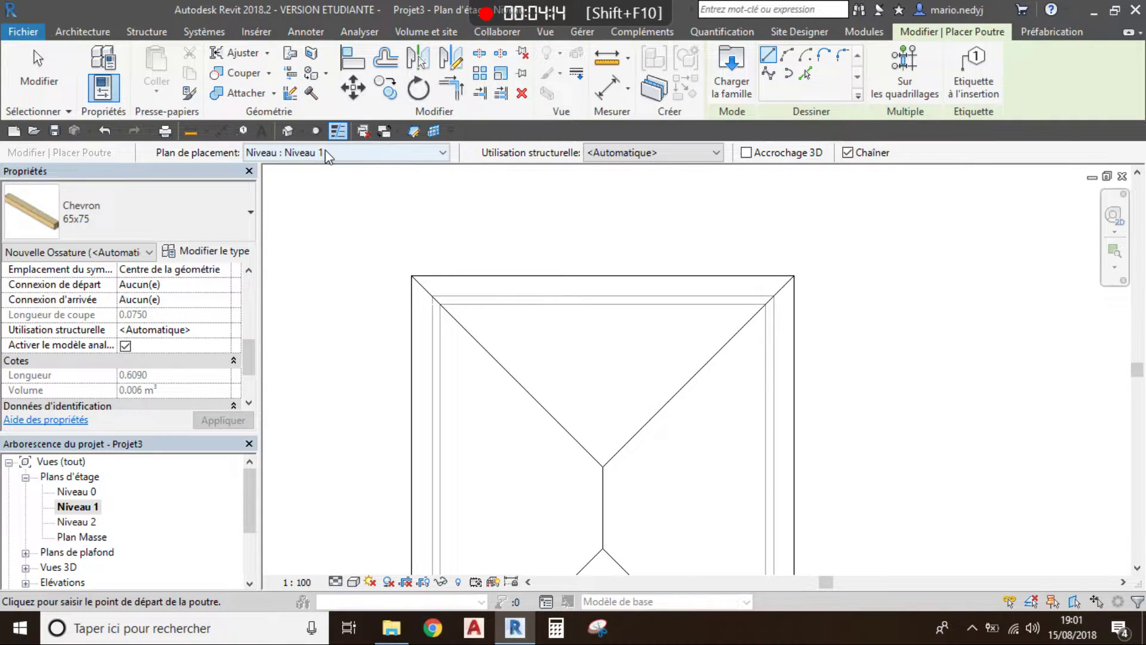
scroll(439, 301, up, 5)
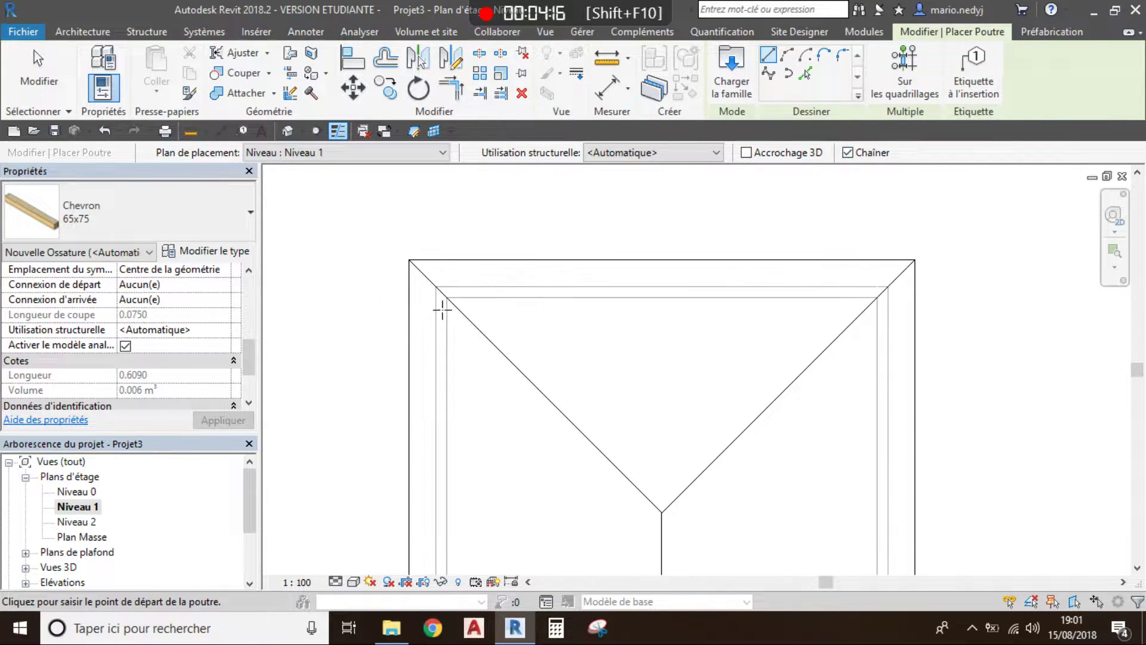
click(431, 286)
scroll(568, 271, down, 4)
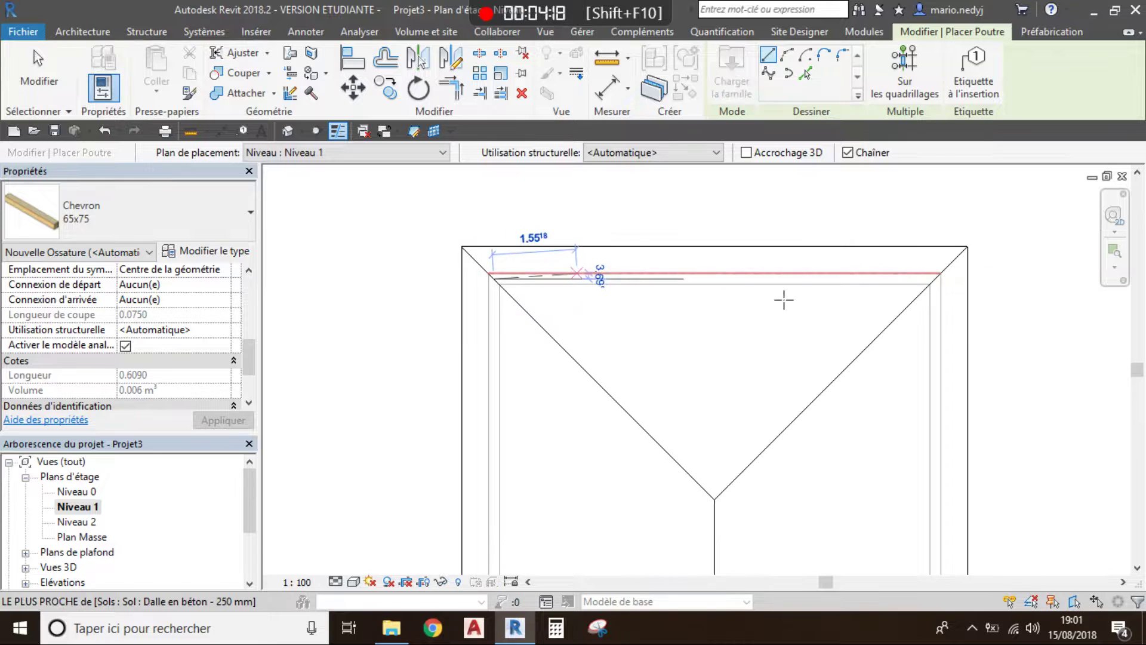
scroll(657, 299, up, 5)
click(640, 278)
scroll(641, 277, up, 3)
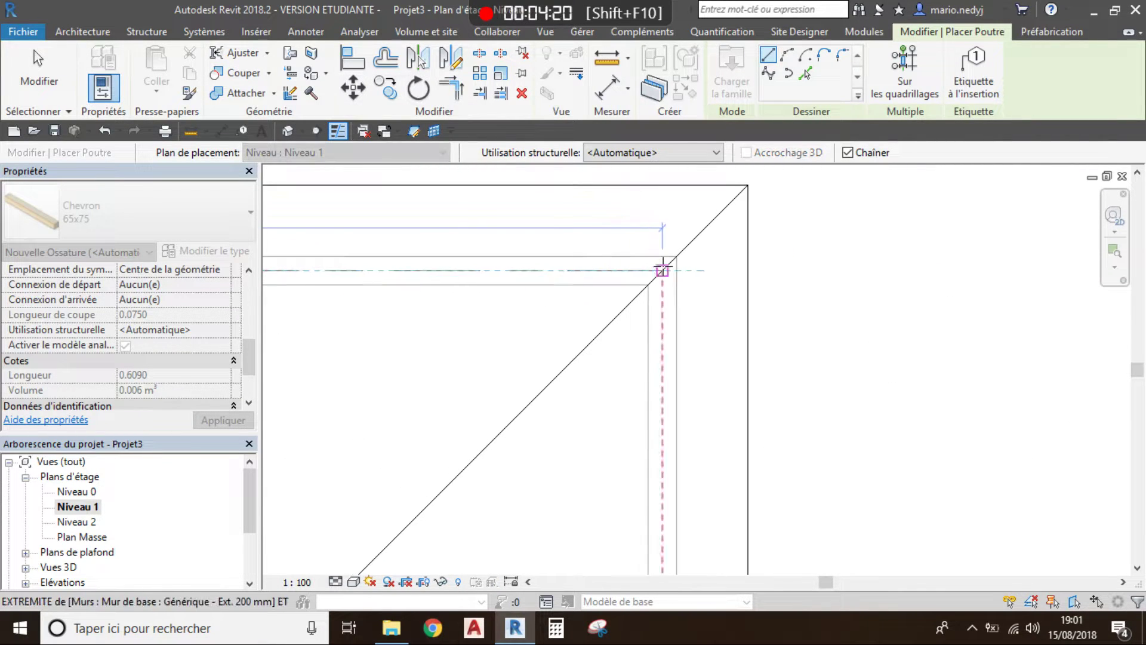
Continue the beam chain down the centreline of the right-hand wall to the lower corner.
scroll(660, 292, down, 3)
scroll(660, 358, down, 3)
middle_drag(660, 359, 622, 192)
scroll(626, 450, up, 5)
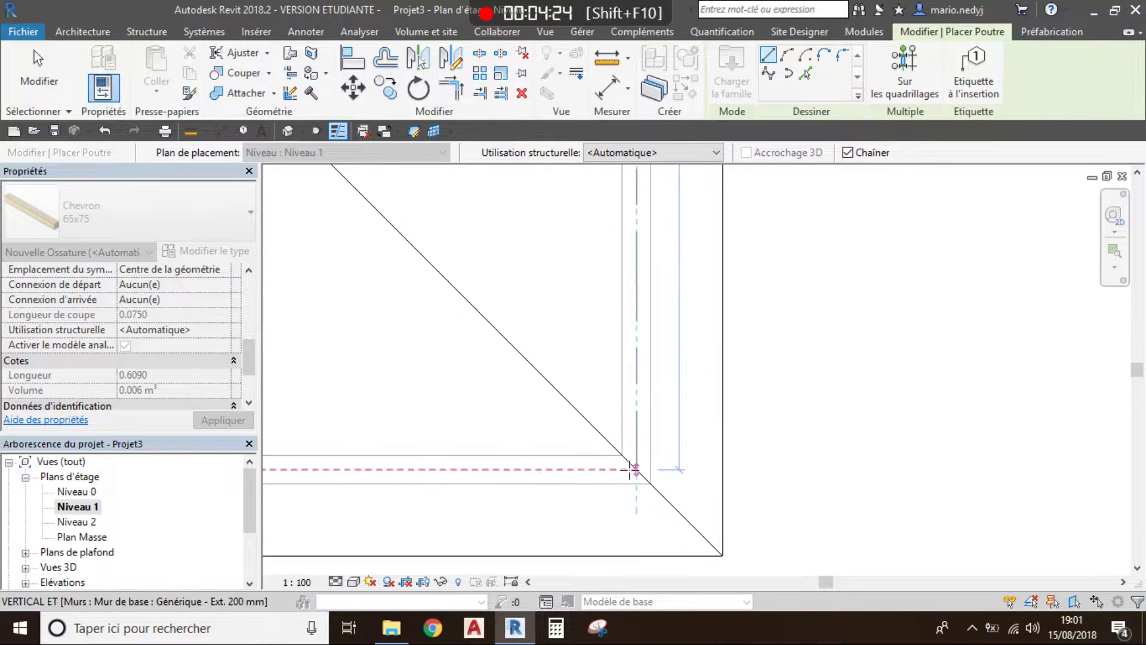
click(635, 468)
Add the next chained beam, 8.20 m long, along the centreline of the lower wall to its left corner.
scroll(635, 468, down, 4)
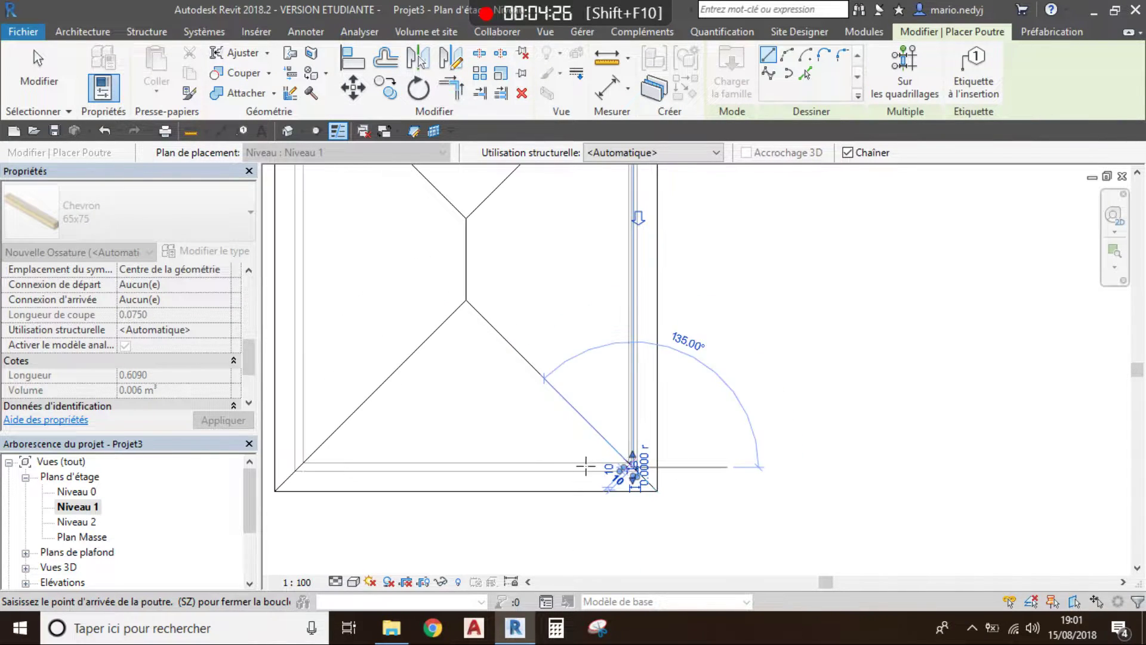
scroll(515, 442, up, 4)
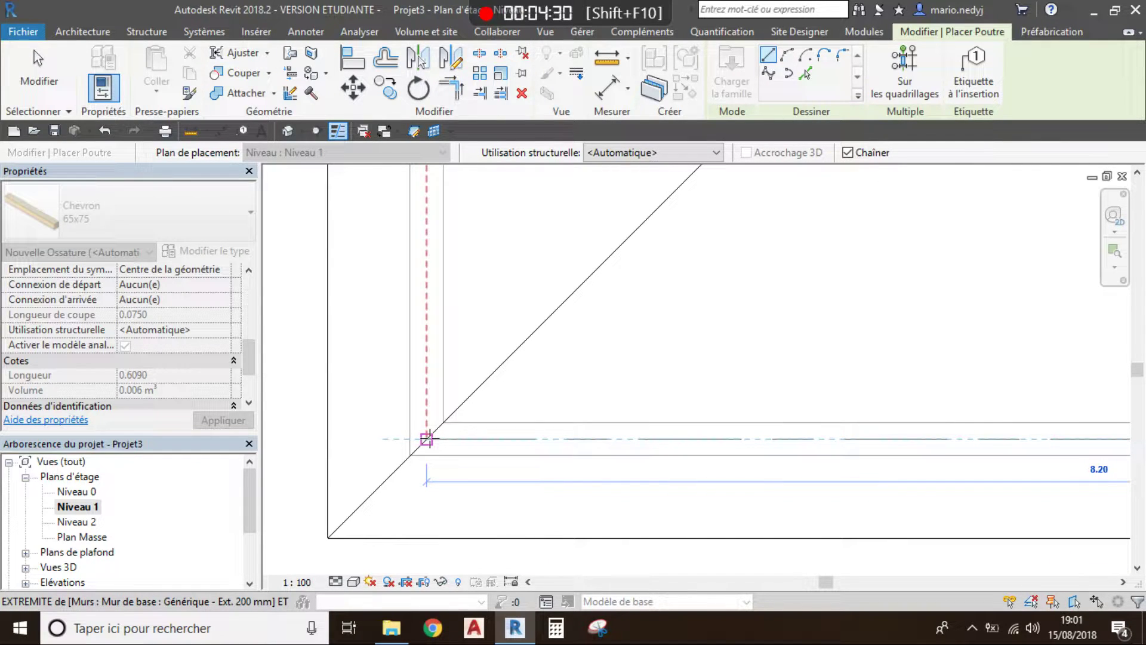
scroll(426, 439, down, 5)
click(412, 434)
Close the beam loop up the left-hand wall's centreline to the starting corner and finish beam placement.
scroll(448, 424, up, 2)
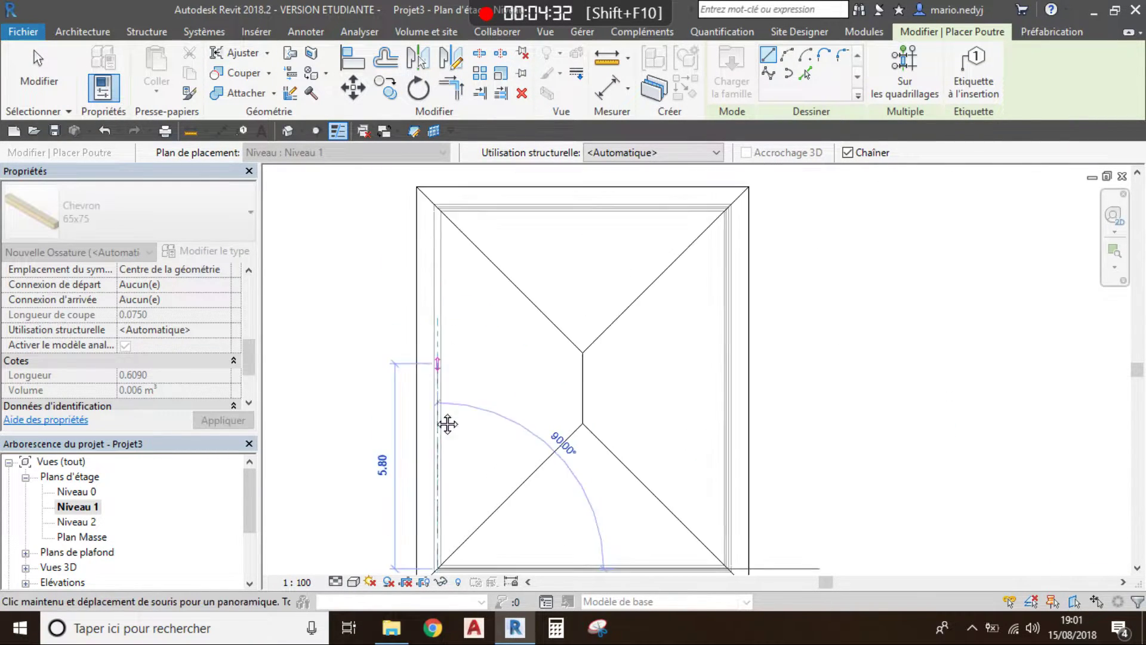
scroll(437, 303, up, 3)
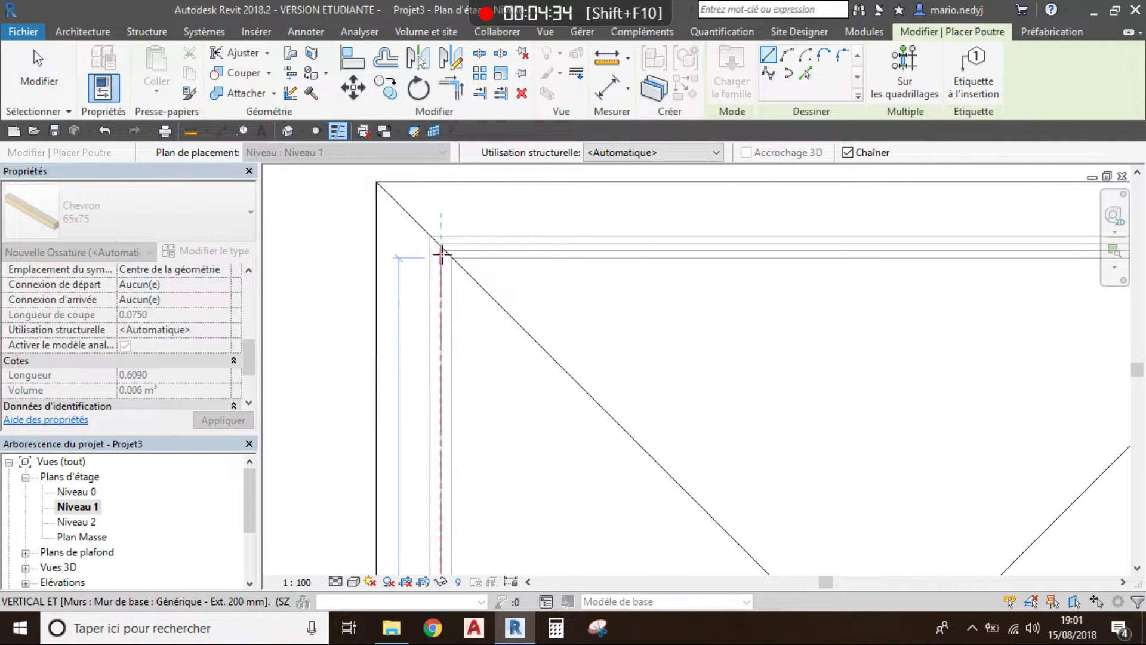
click(441, 246)
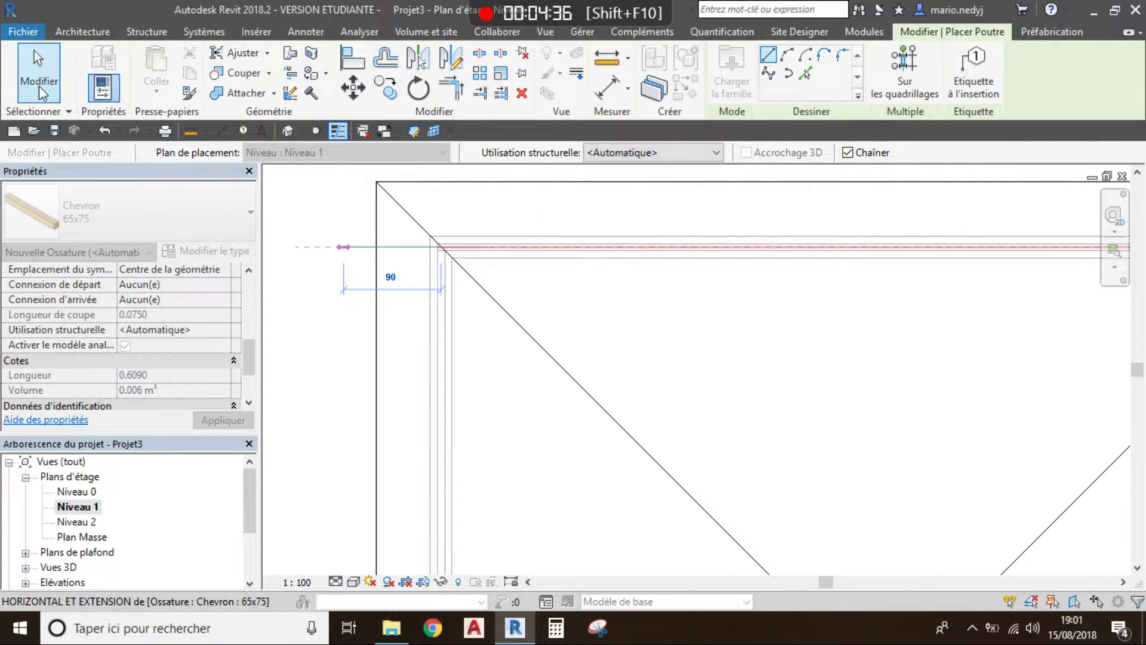
click(41, 62)
Open the default 3D view and temporarily hide the roof.
scroll(686, 388, down, 5)
middle_drag(697, 437, 591, 347)
scroll(591, 347, down, 1)
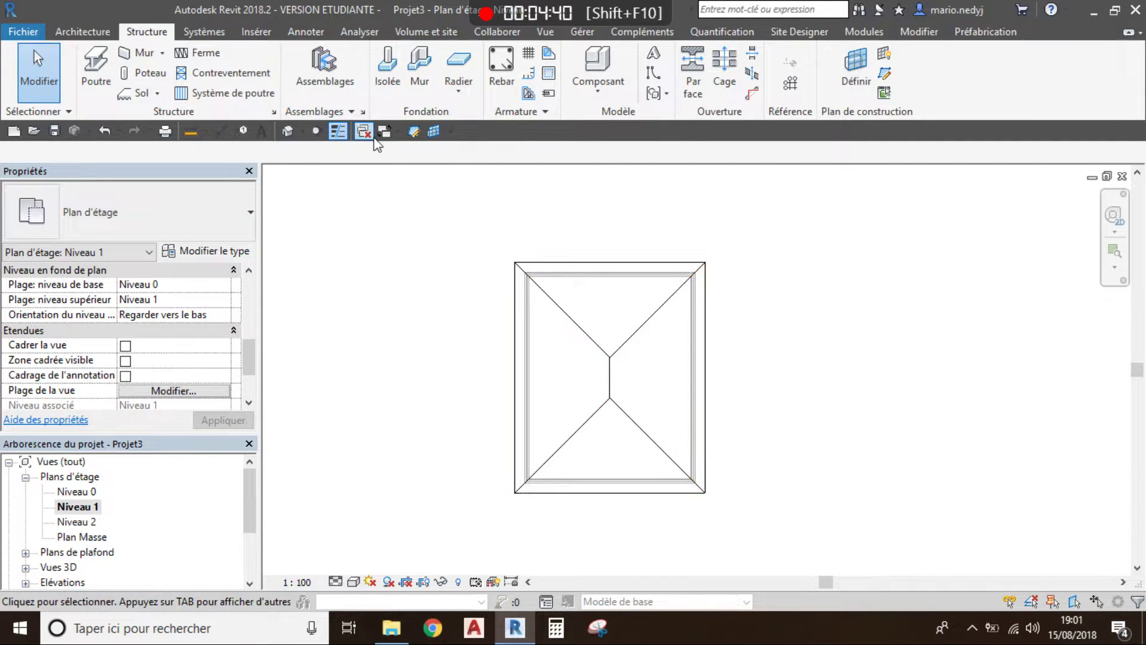
click(297, 134)
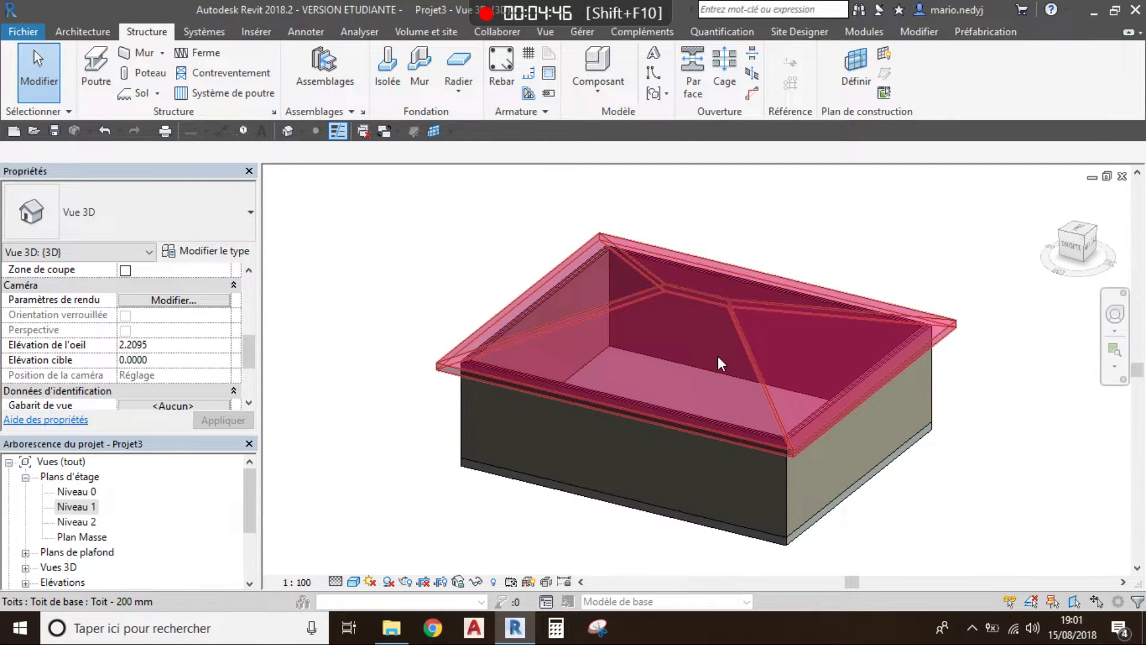
click(719, 356)
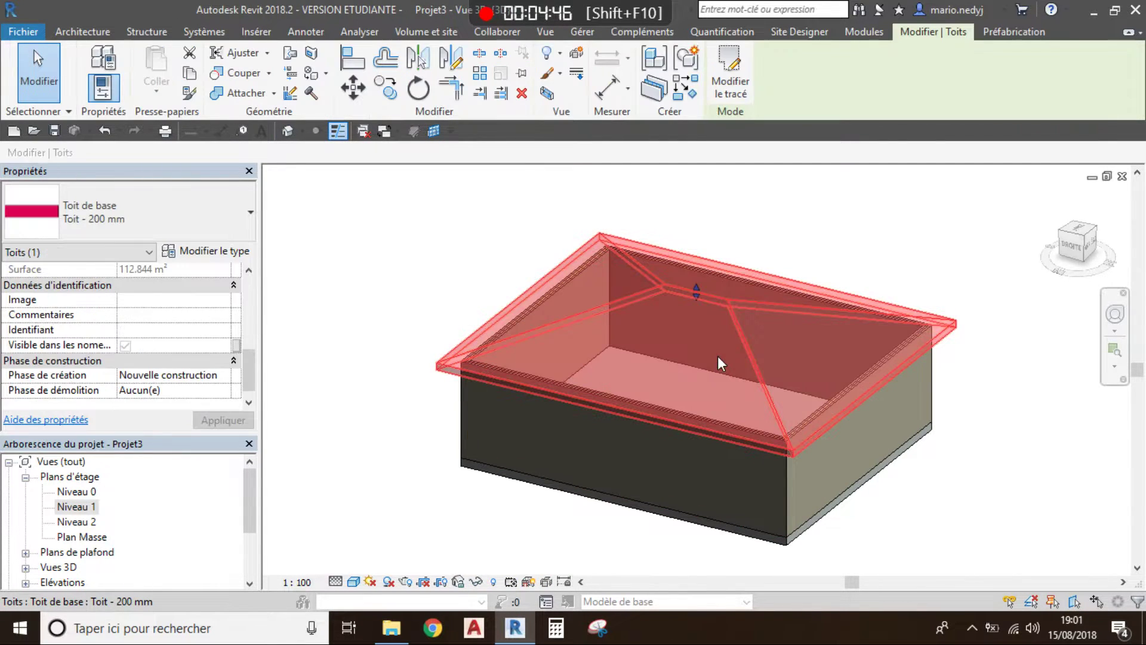
click(478, 582)
click(526, 538)
Examine how the Chevron beams sit in the tops of the walls at the building corner.
scroll(683, 390, up, 5)
scroll(851, 474, up, 2)
middle_drag(851, 475, 698, 464)
scroll(688, 457, up, 2)
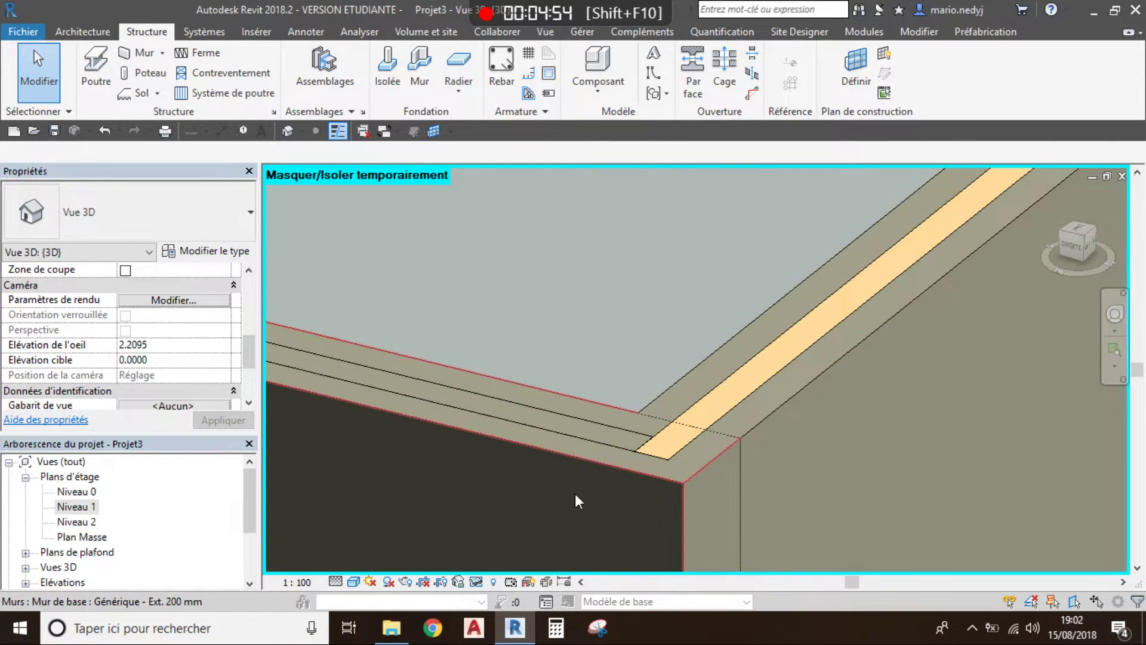
scroll(770, 373, down, 3)
scroll(764, 370, down, 3)
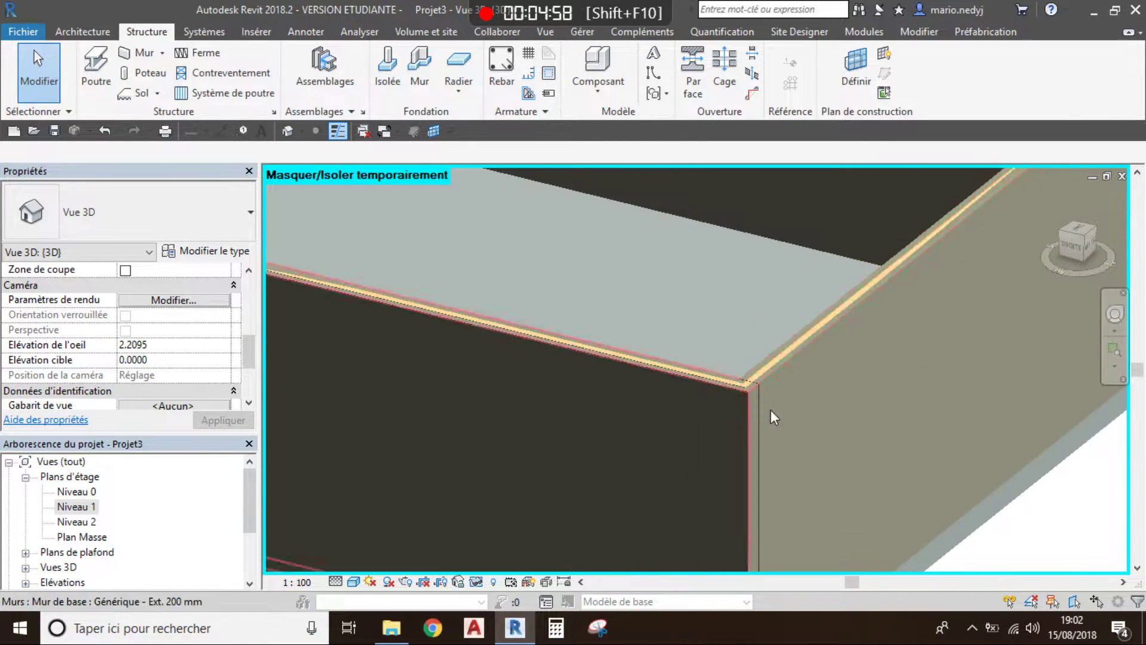
scroll(772, 410, down, 5)
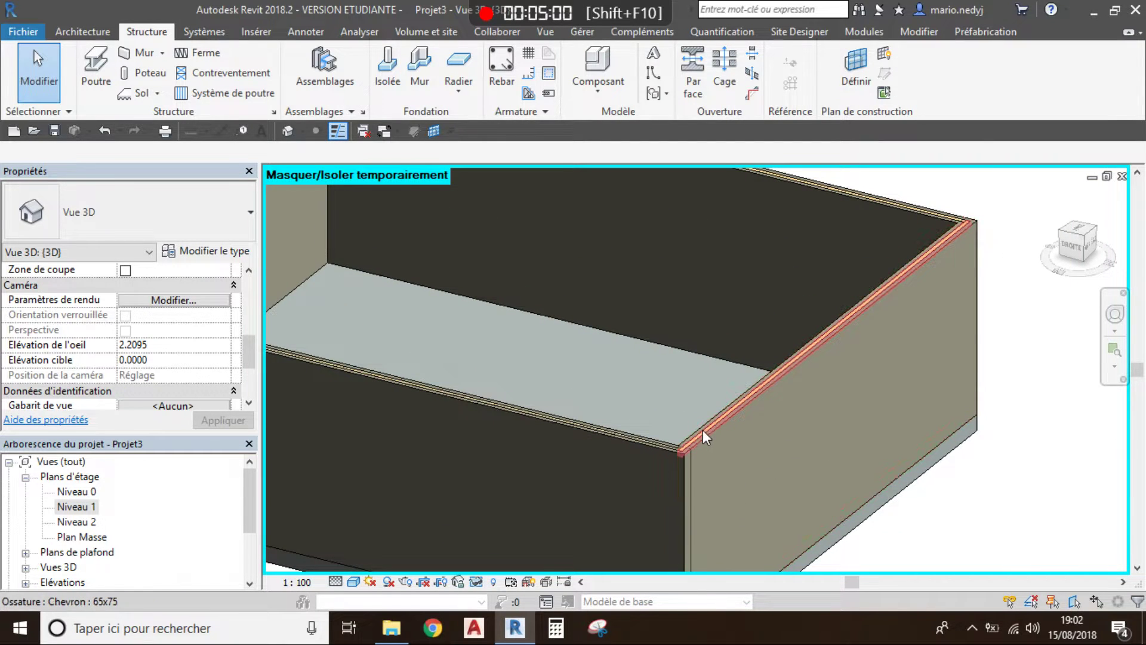
Select the whole chain of four Chevron beams, set their Justification Z to Bas, and deselect them.
key(Tab)
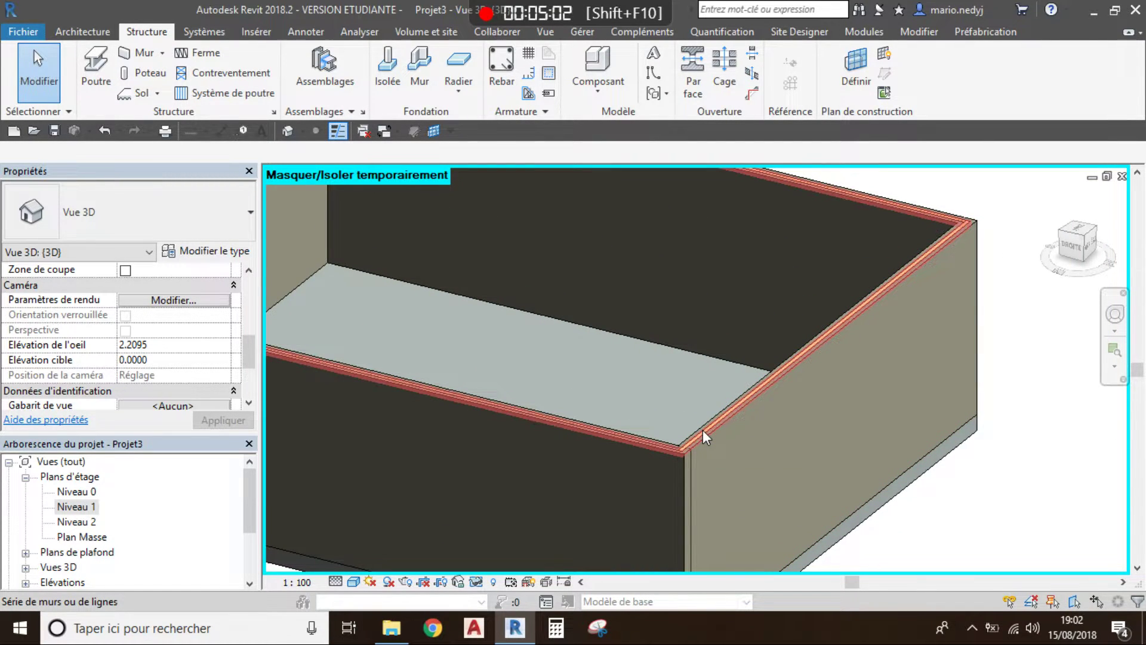
click(703, 430)
scroll(202, 349, down, 3)
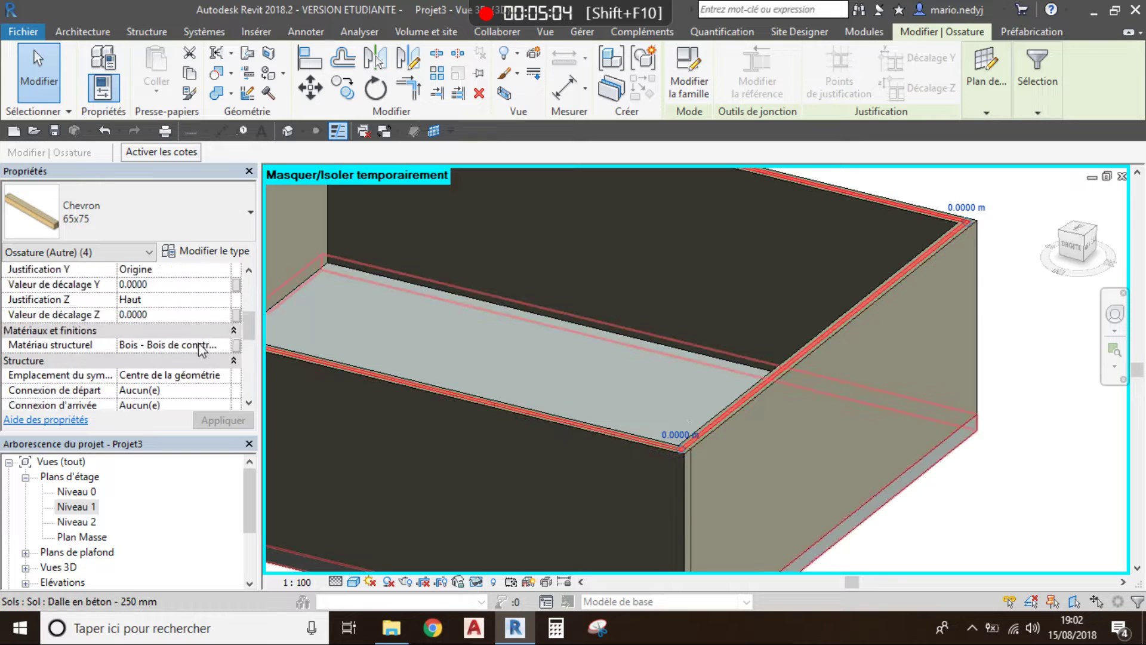
scroll(201, 350, up, 1)
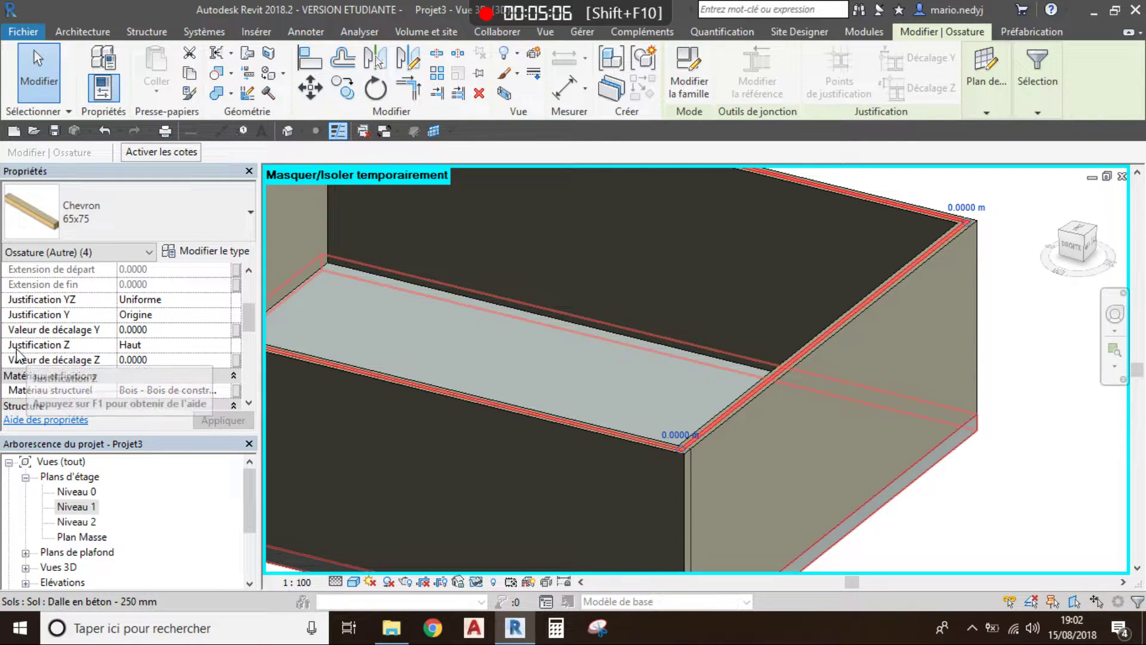
click(230, 348)
click(228, 353)
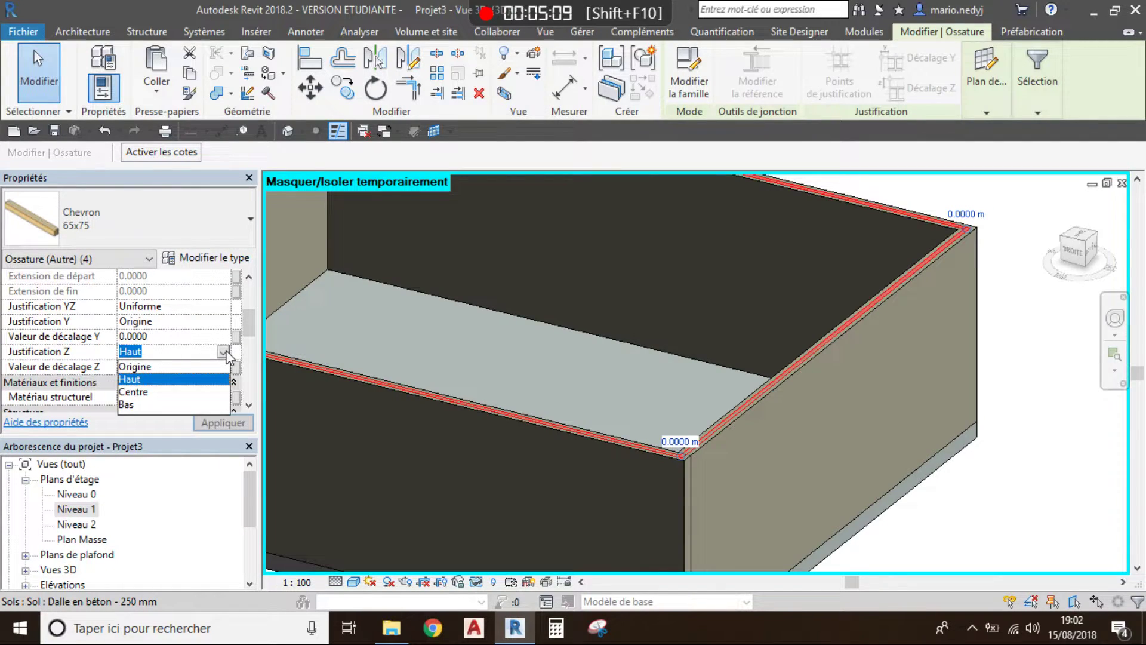
click(128, 404)
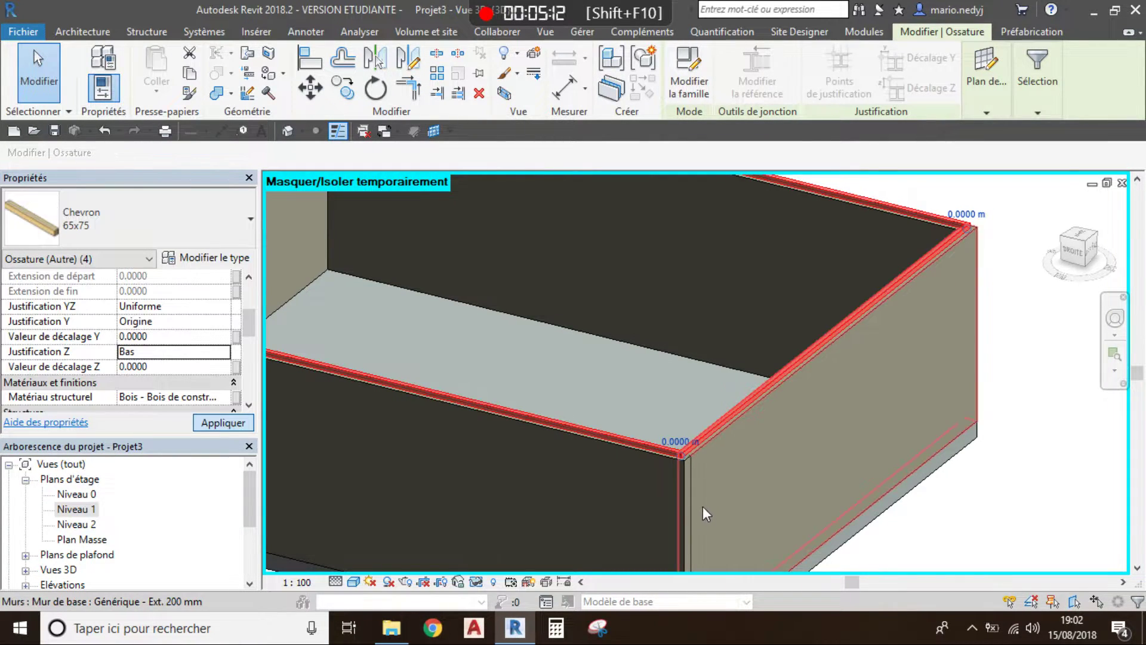
click(228, 423)
key(Escape)
Check the beams' position at the wall corner, and reset the temporary hide to bring the roof back.
scroll(690, 465, up, 2)
scroll(687, 461, up, 4)
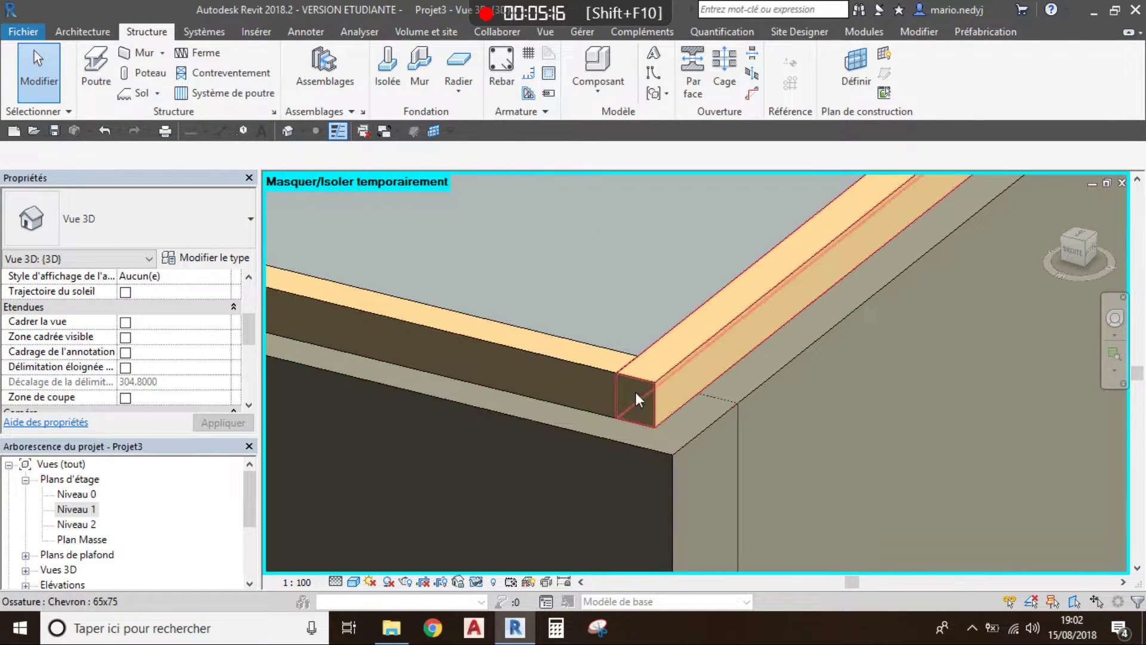
scroll(632, 416, down, 4)
scroll(632, 416, down, 5)
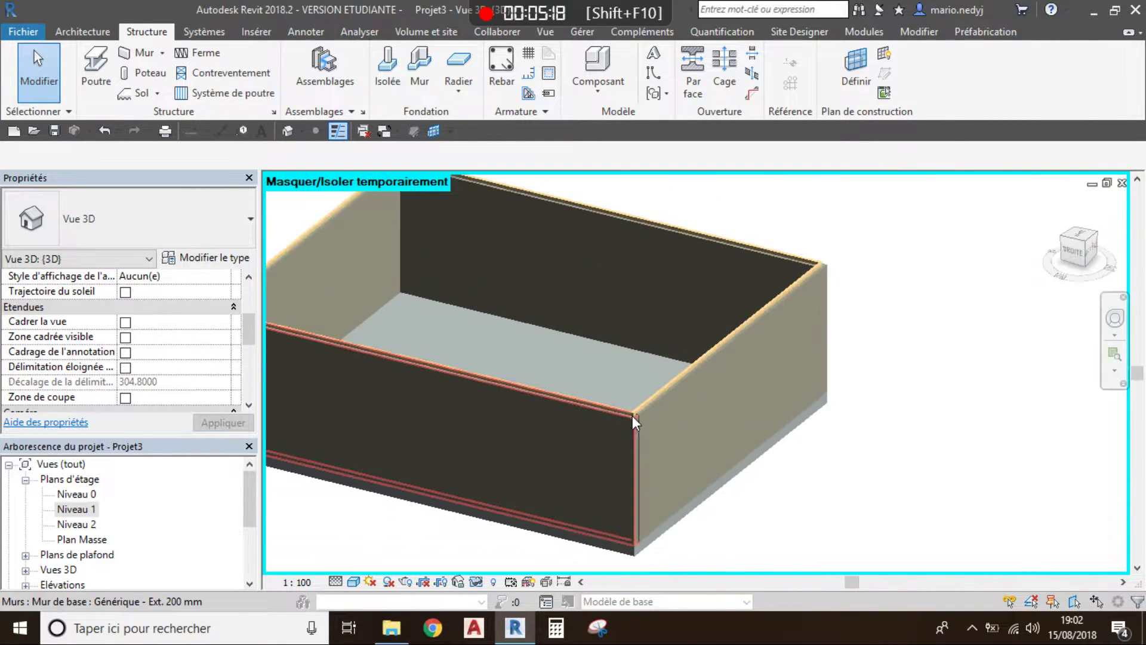
middle_drag(479, 471, 604, 452)
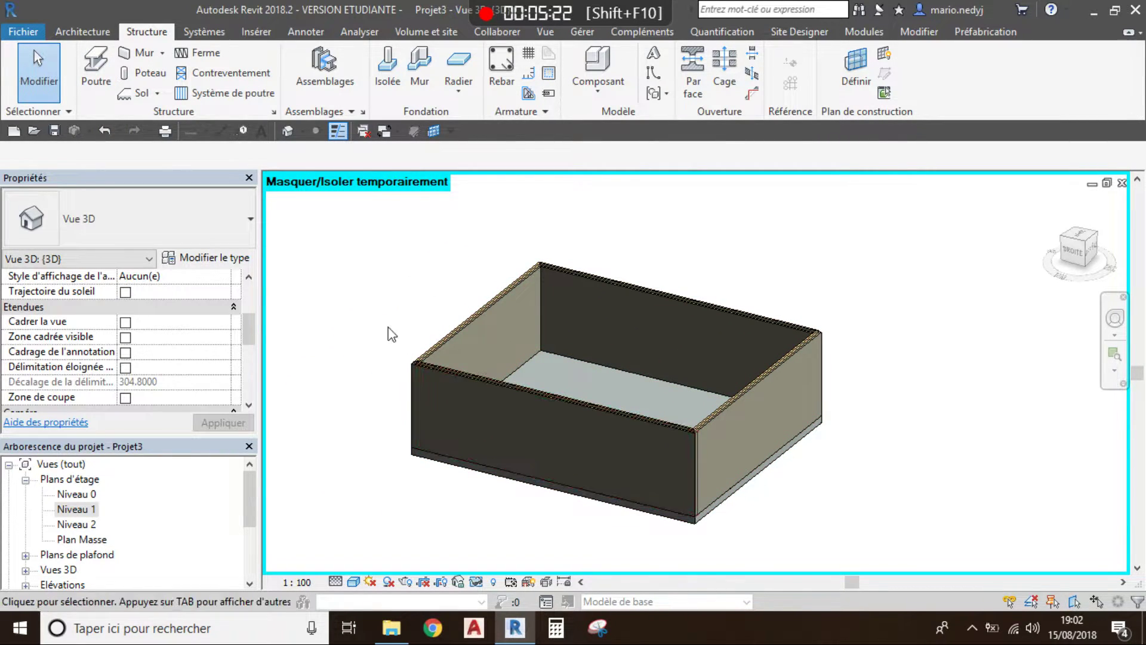
key(h)
key(r)
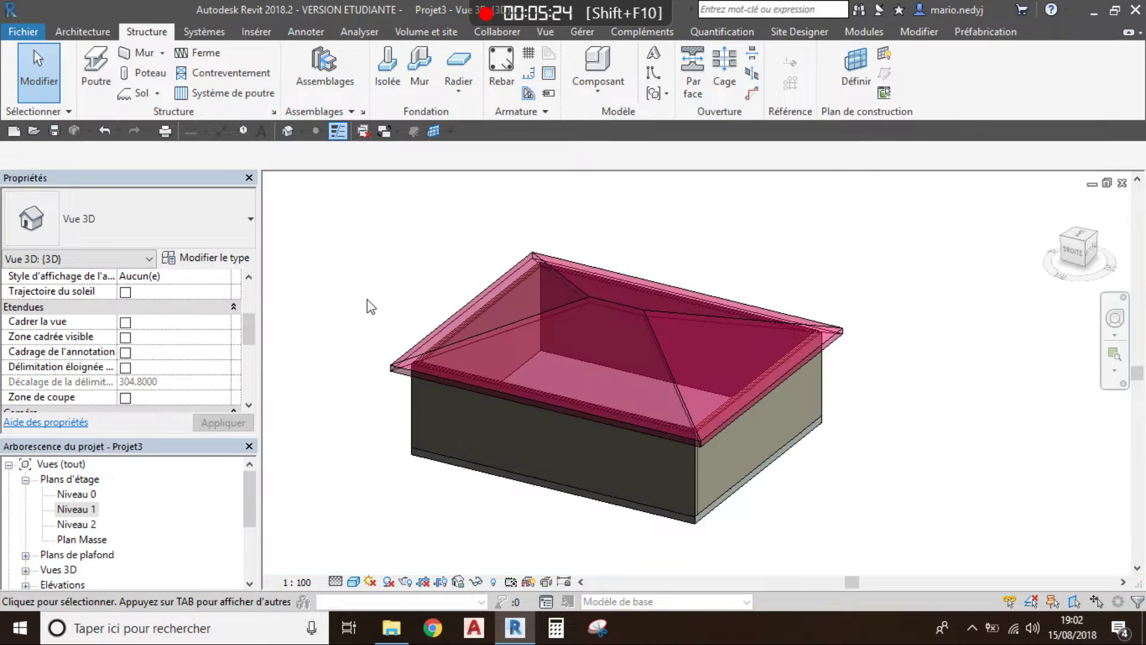
Start a sketched beam system and set its work plane by picking the underside of the long trapezoidal roof slope.
scroll(650, 370, up, 3)
shift+middle_drag(649, 370, 712, 401)
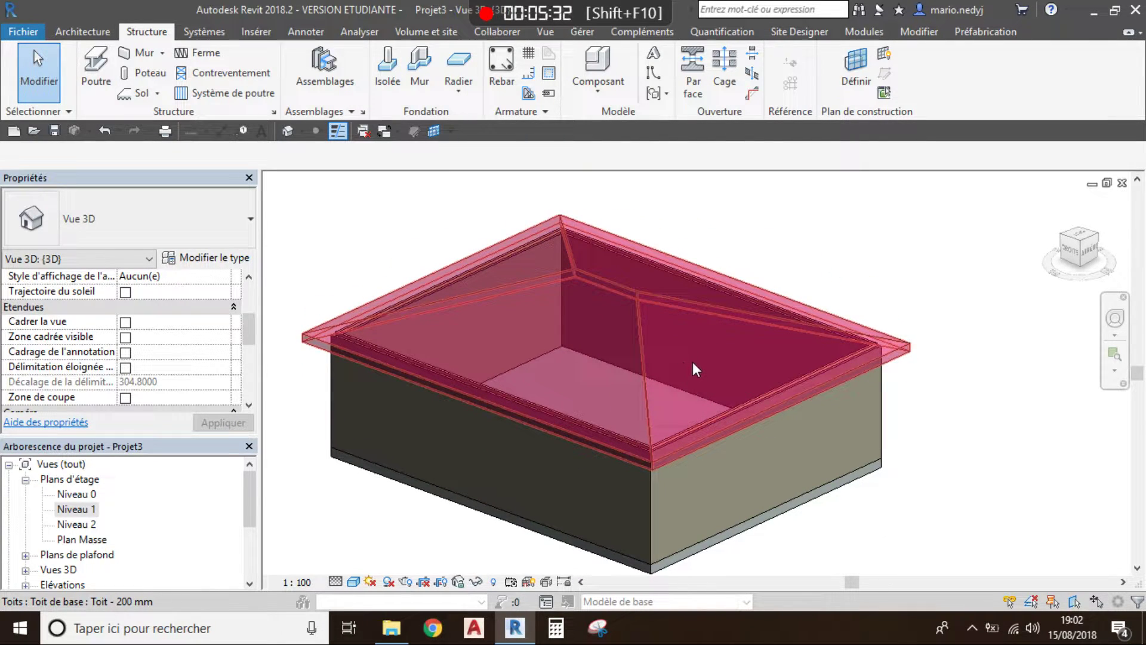
click(40, 73)
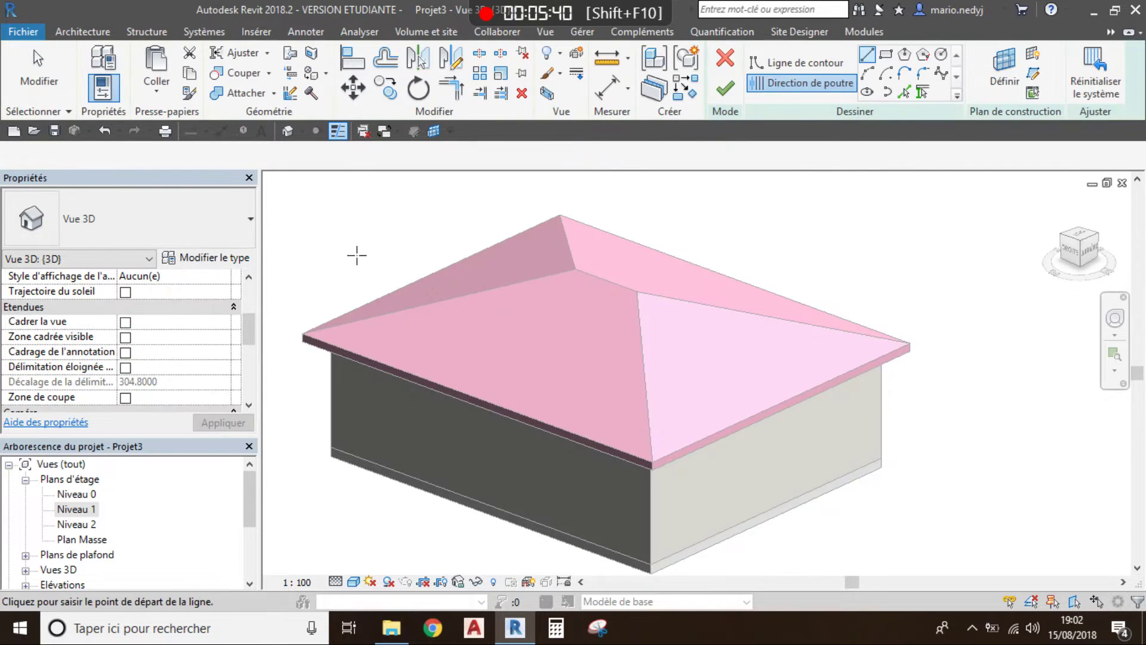
click(1004, 77)
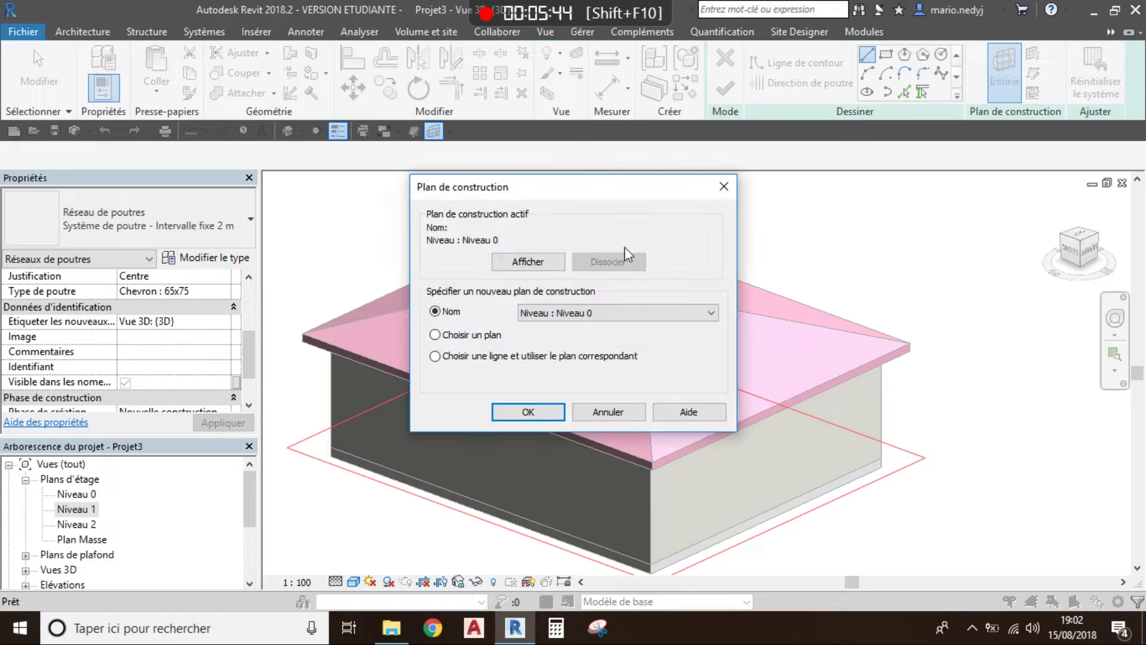
click(526, 411)
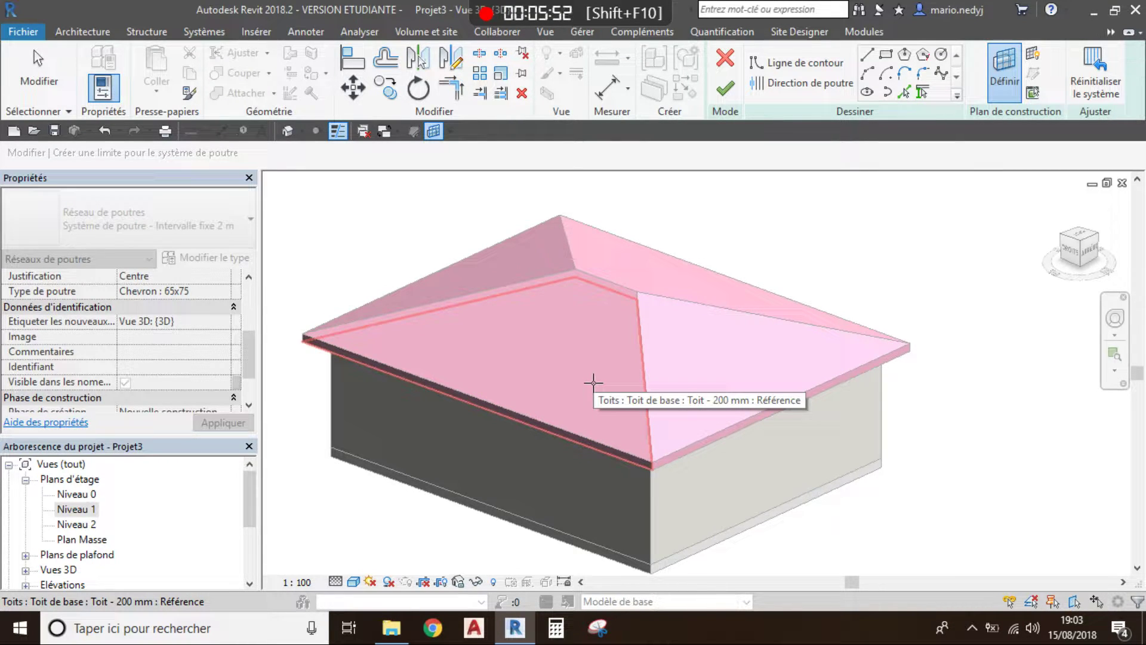
click(593, 382)
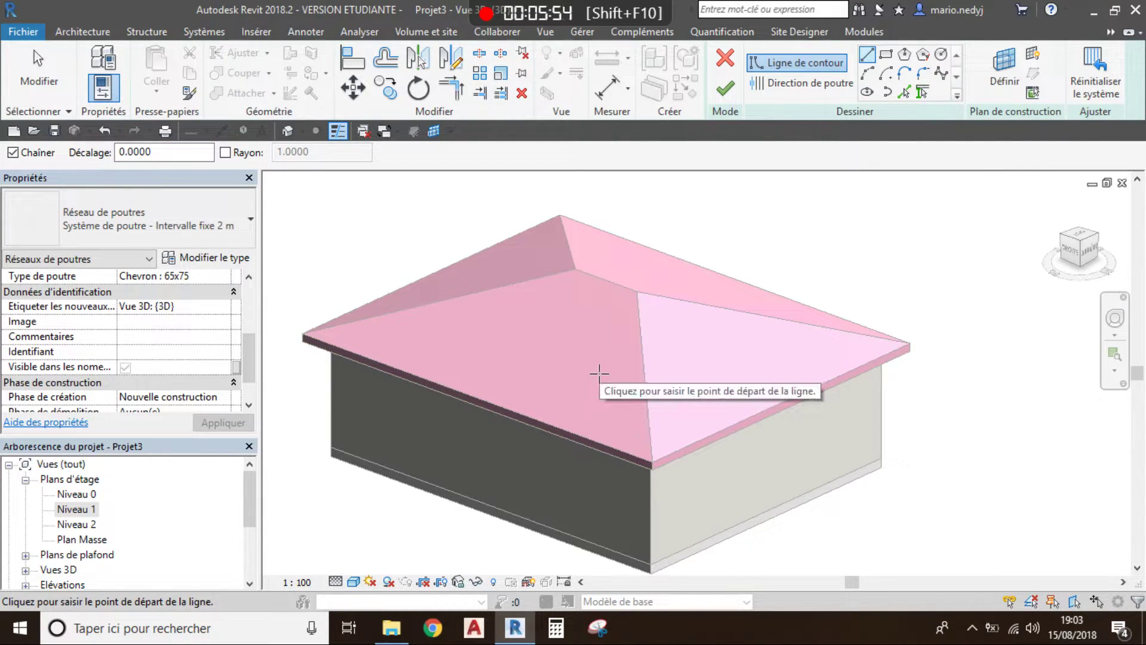
Outline the beam system by picking the complete chain of edges around the long trapezoidal roof slope.
click(905, 93)
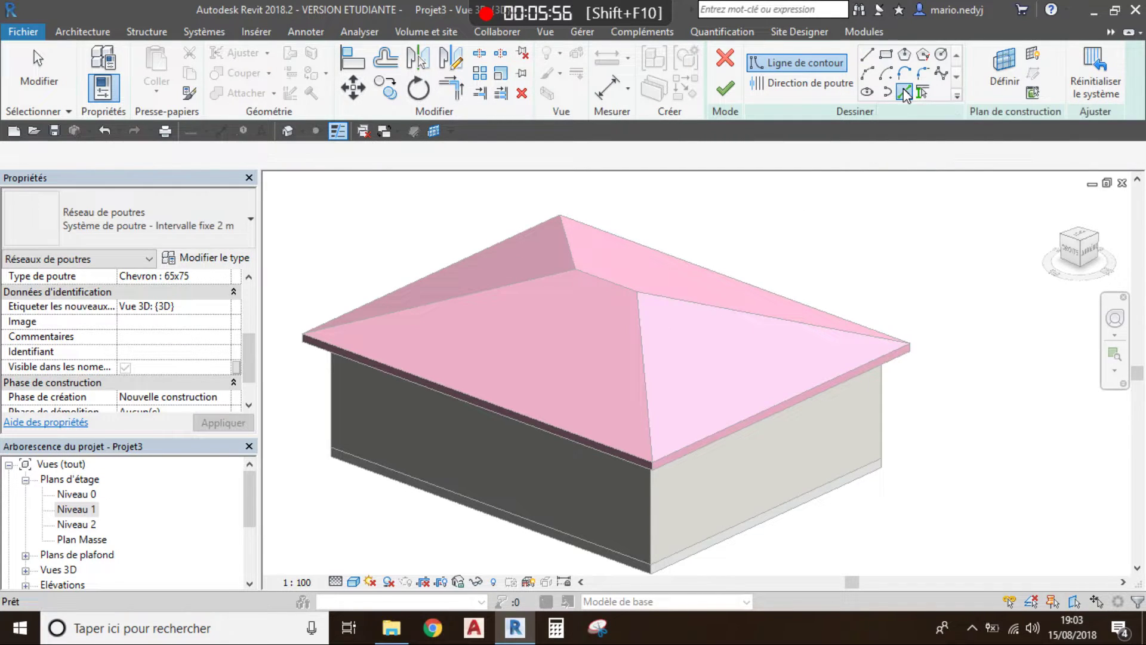
key(Tab)
key(Tab)
key(Tab)
key(Tab)
key(Tab)
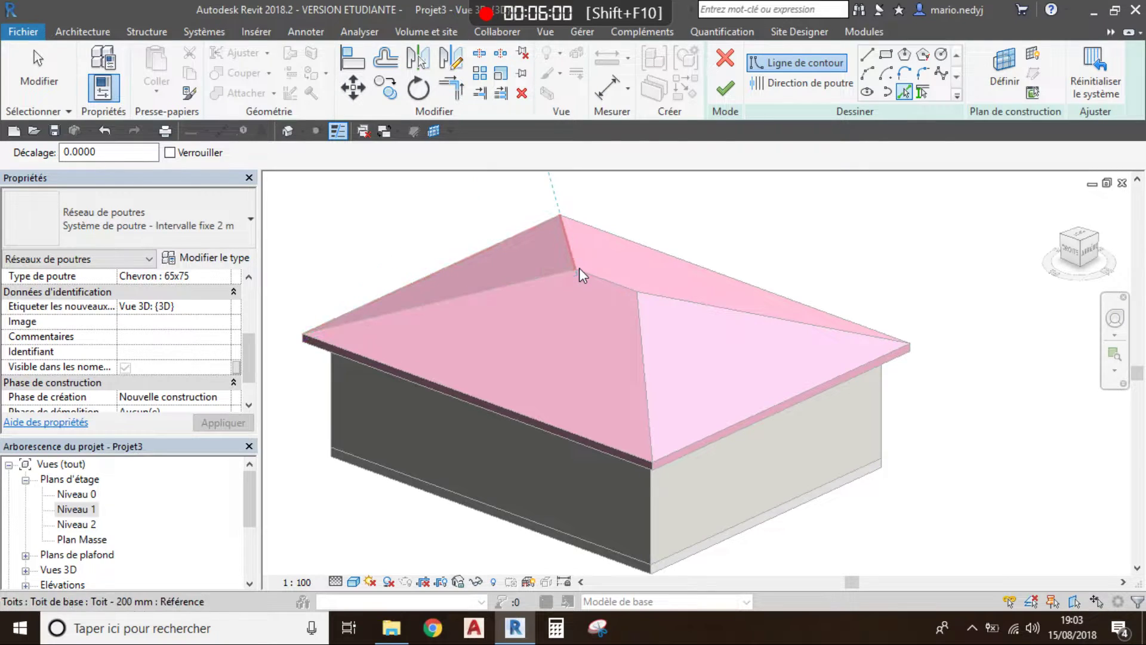
key(Tab)
key(Tab)
key(Tab)
key(Tab)
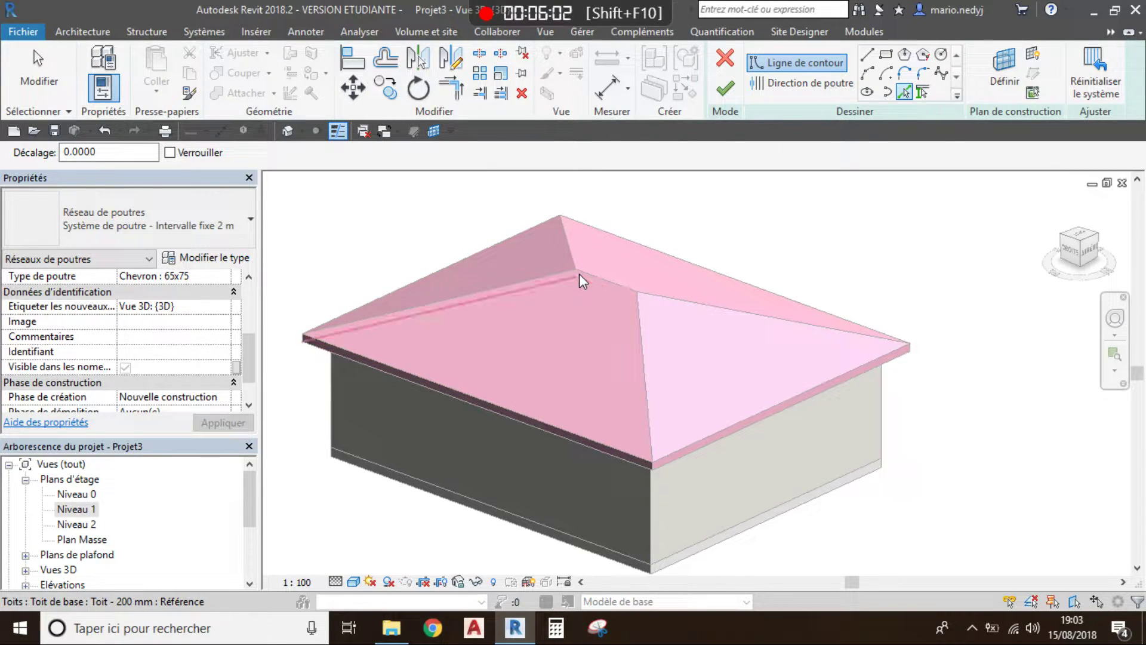
click(579, 273)
click(40, 80)
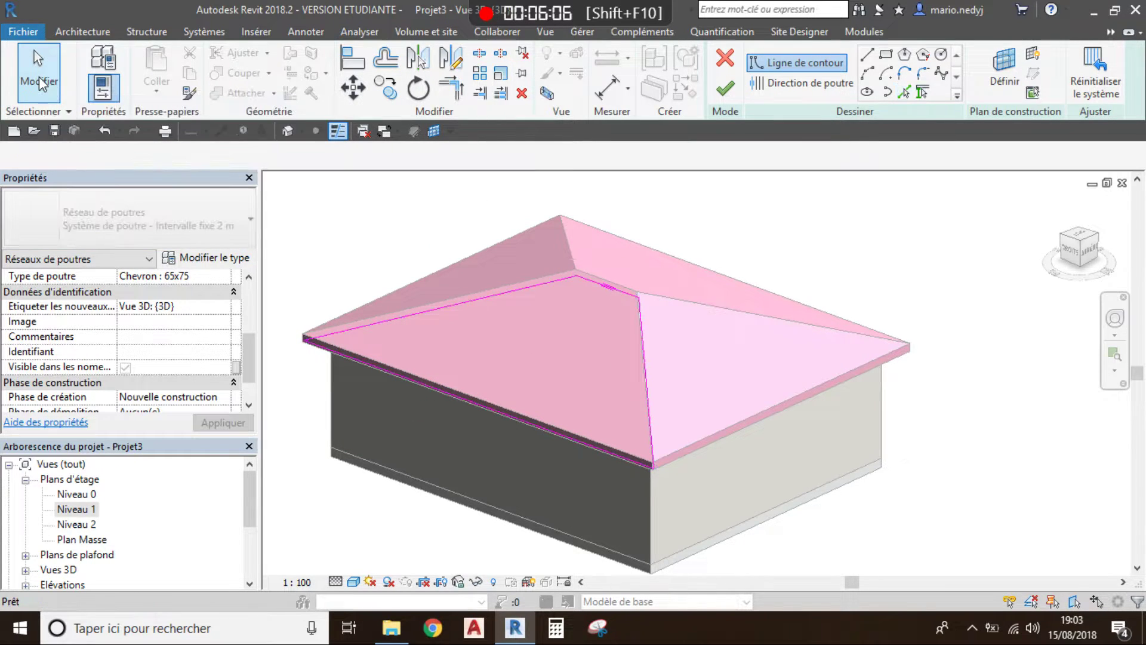
Draw the beam direction line about 4.94 m long across the slope, from the eave perpendicular up to the ridge.
click(786, 84)
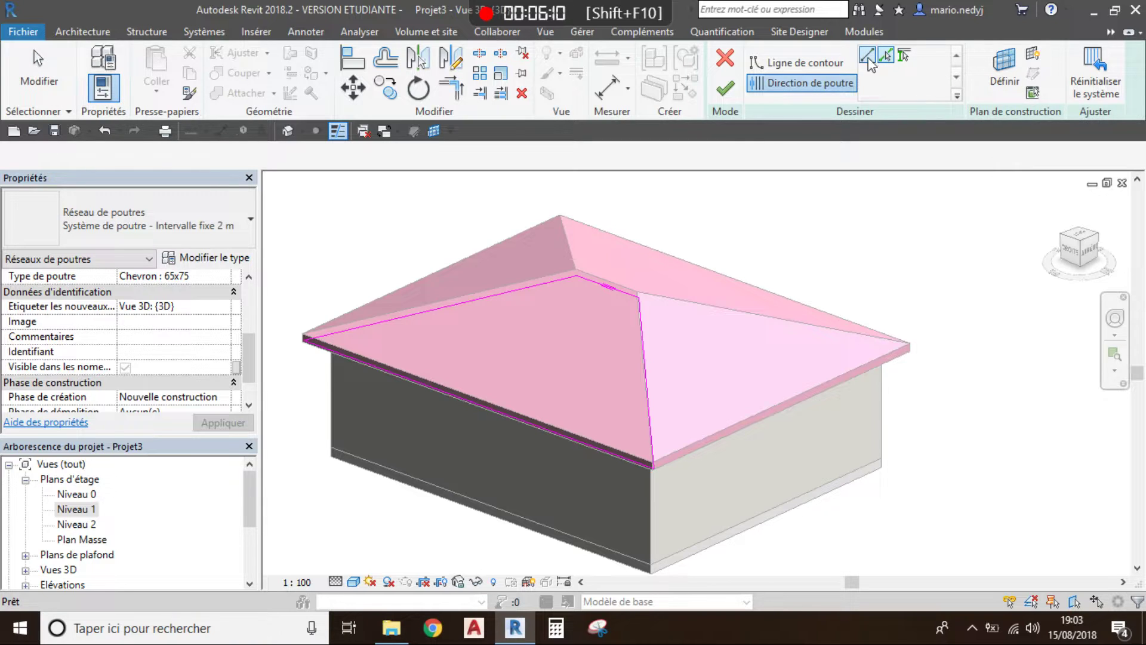
scroll(505, 429, up, 5)
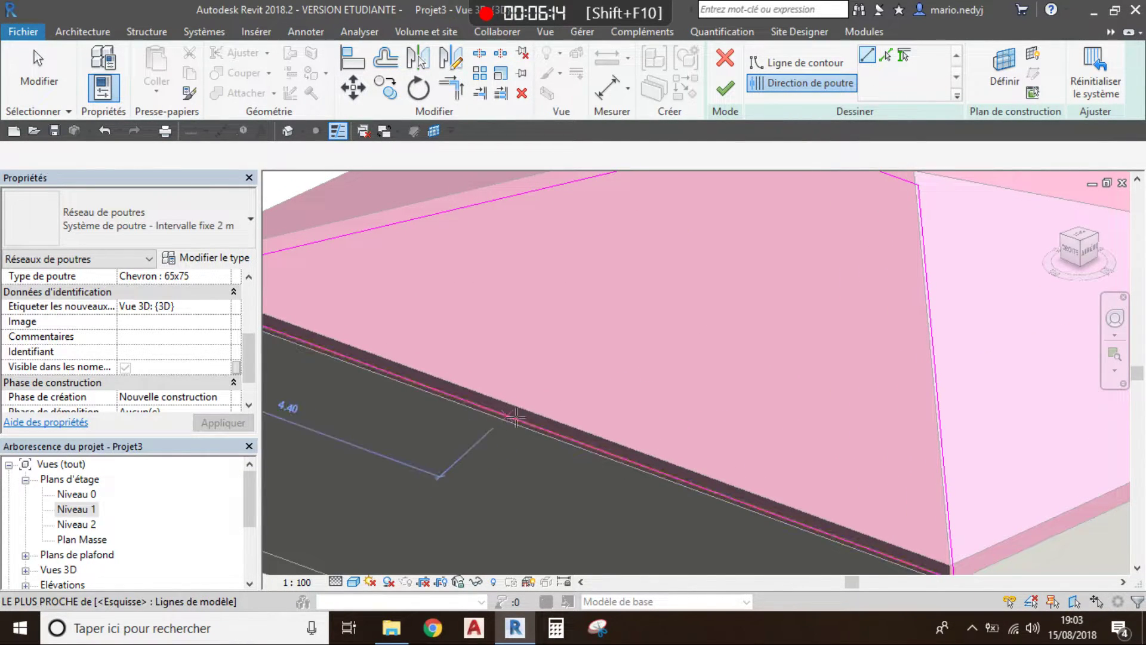
click(549, 431)
middle_drag(642, 302, 388, 496)
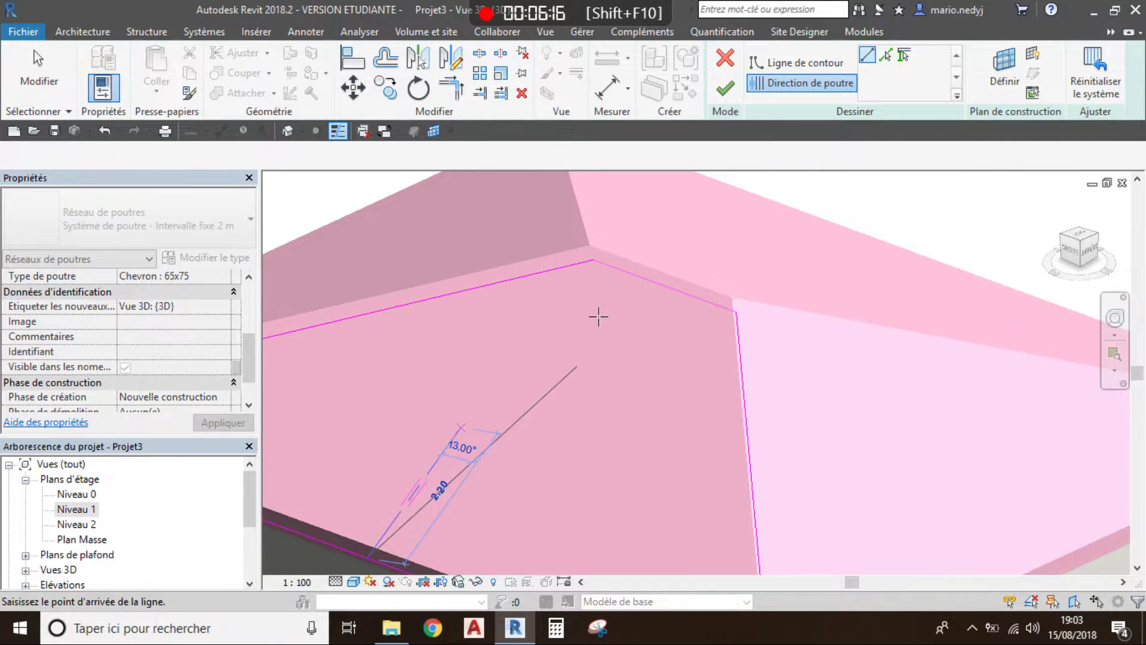
click(661, 292)
scroll(637, 384, down, 4)
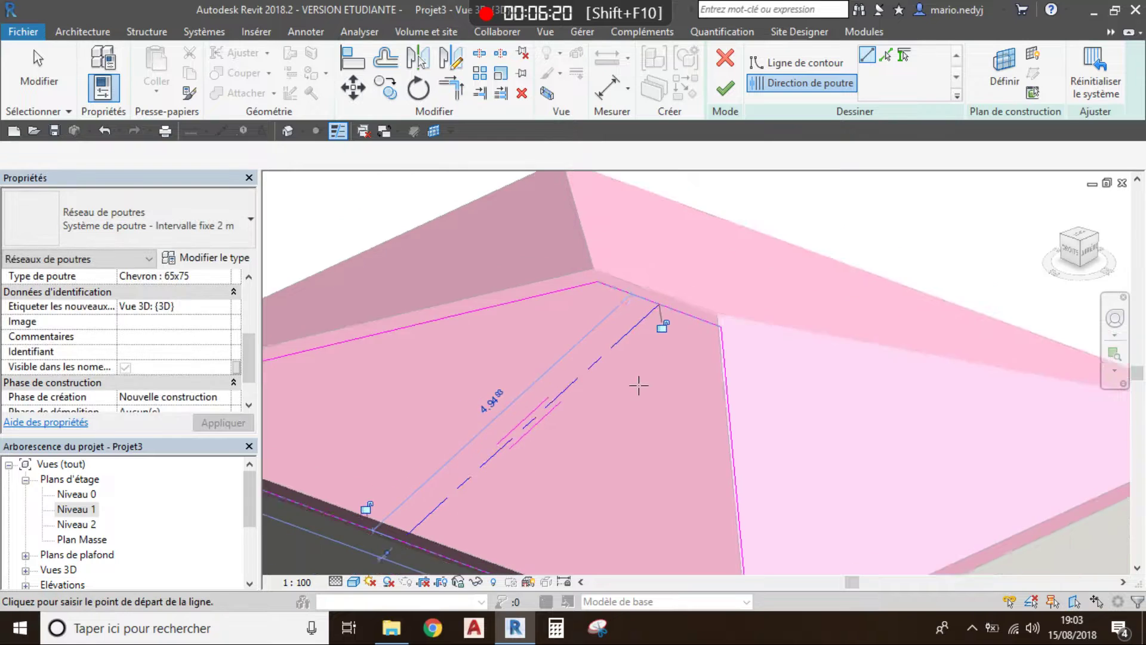
middle_drag(622, 414, 591, 404)
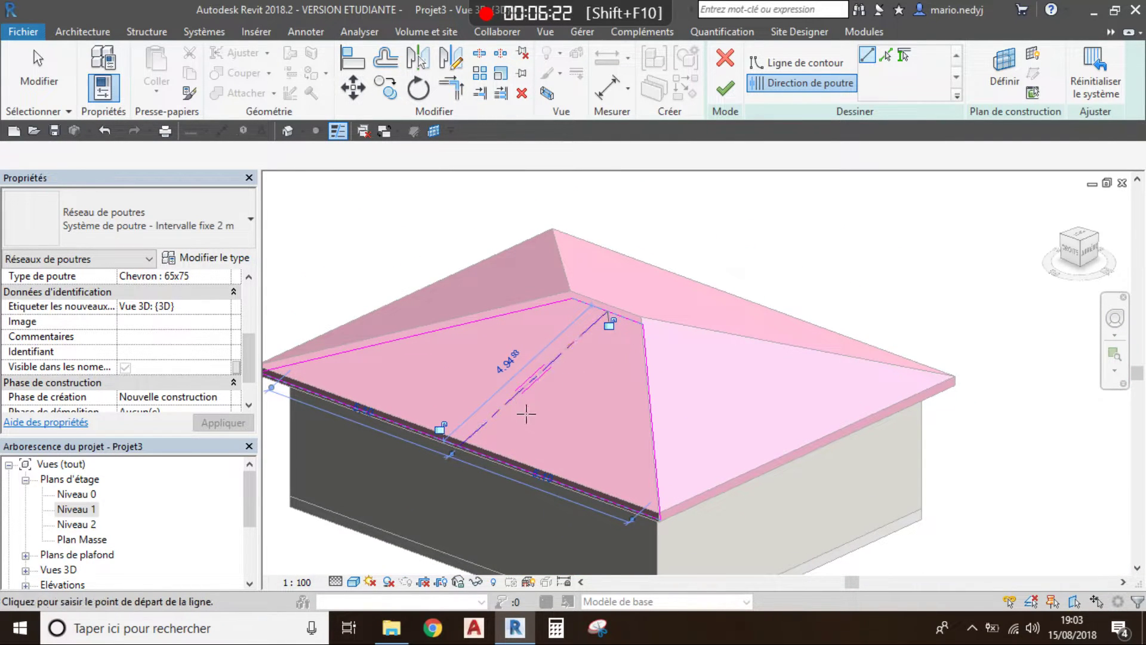
click(39, 72)
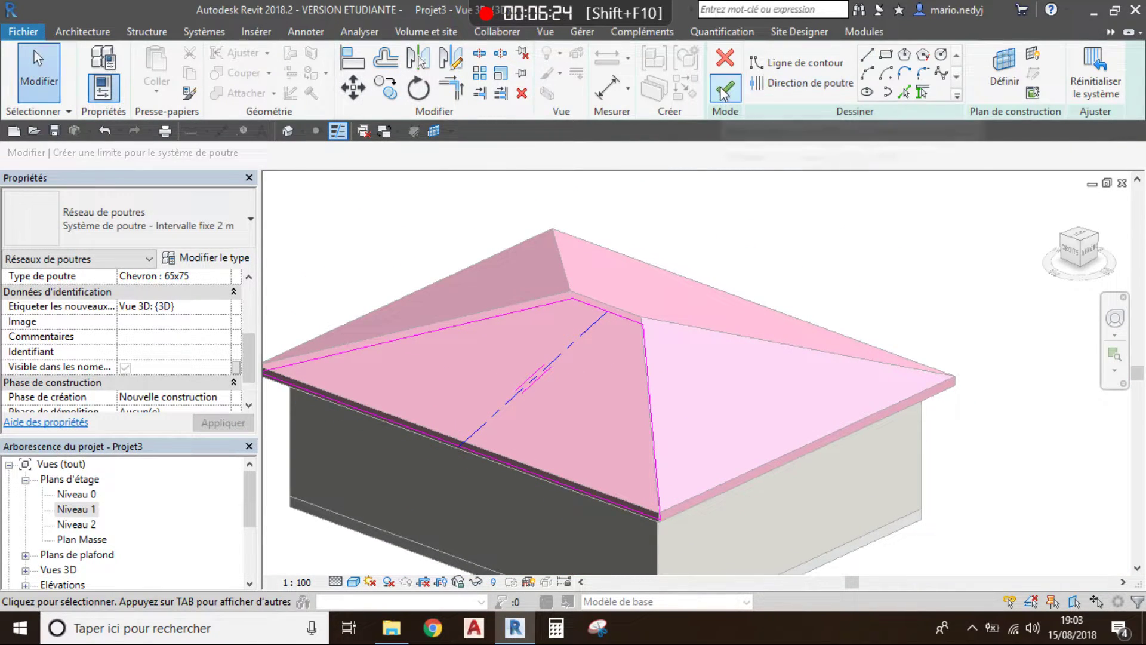
Set the beam system's fixed spacing (Espacement fixe) to 0.5 m, finish the sketch and deselect the beam system.
scroll(148, 371, up, 5)
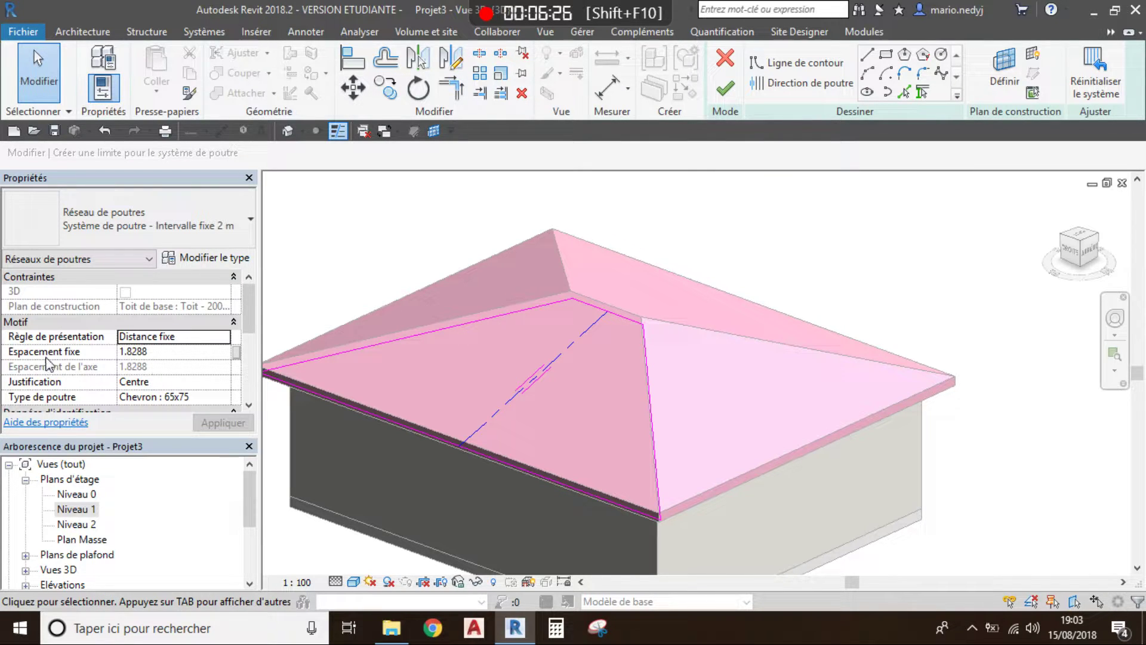
click(163, 350)
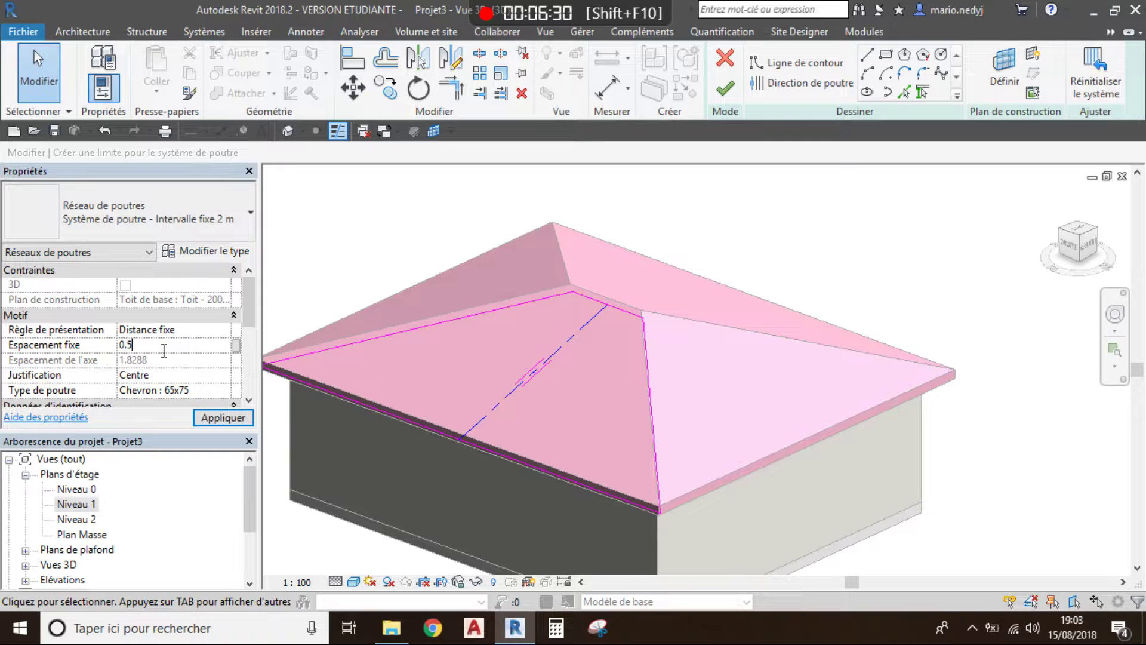
click(727, 89)
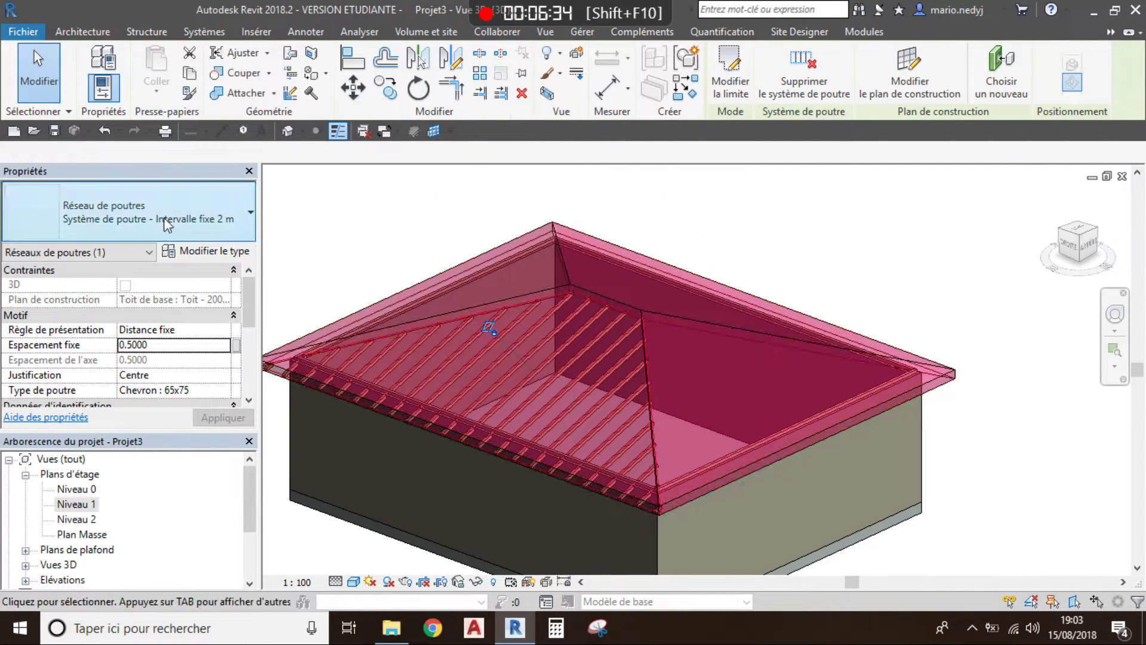
click(28, 75)
Temporarily hide the roof in the 3D view.
scroll(554, 338, down, 2)
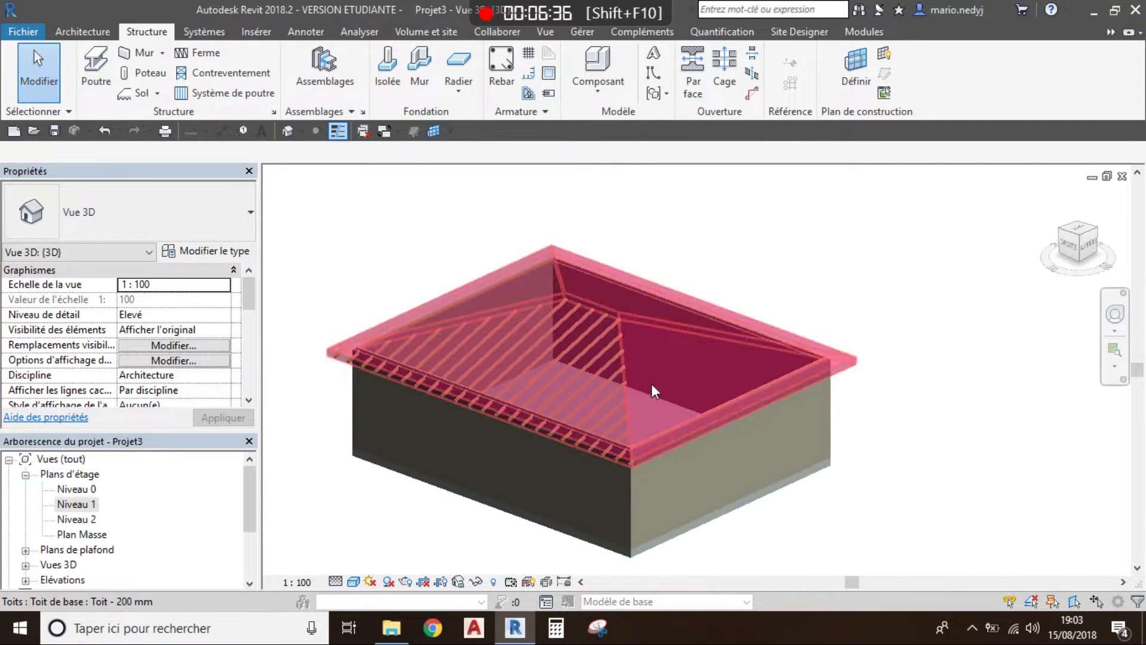
shift+middle_drag(701, 364, 599, 373)
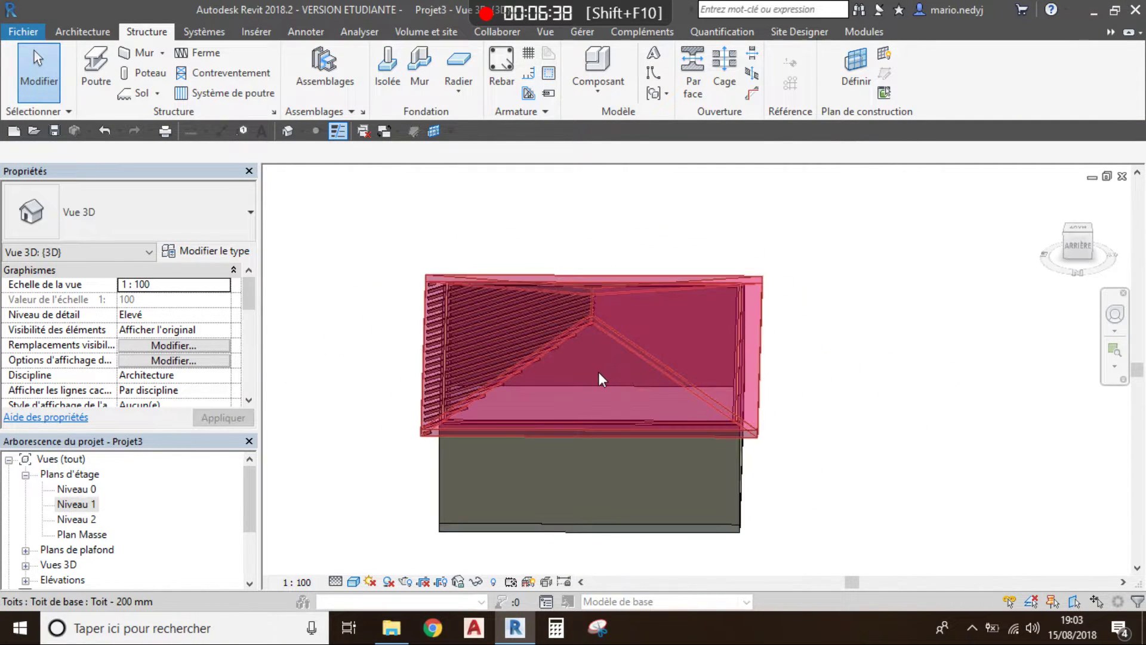
click(599, 372)
key(h)
key(h)
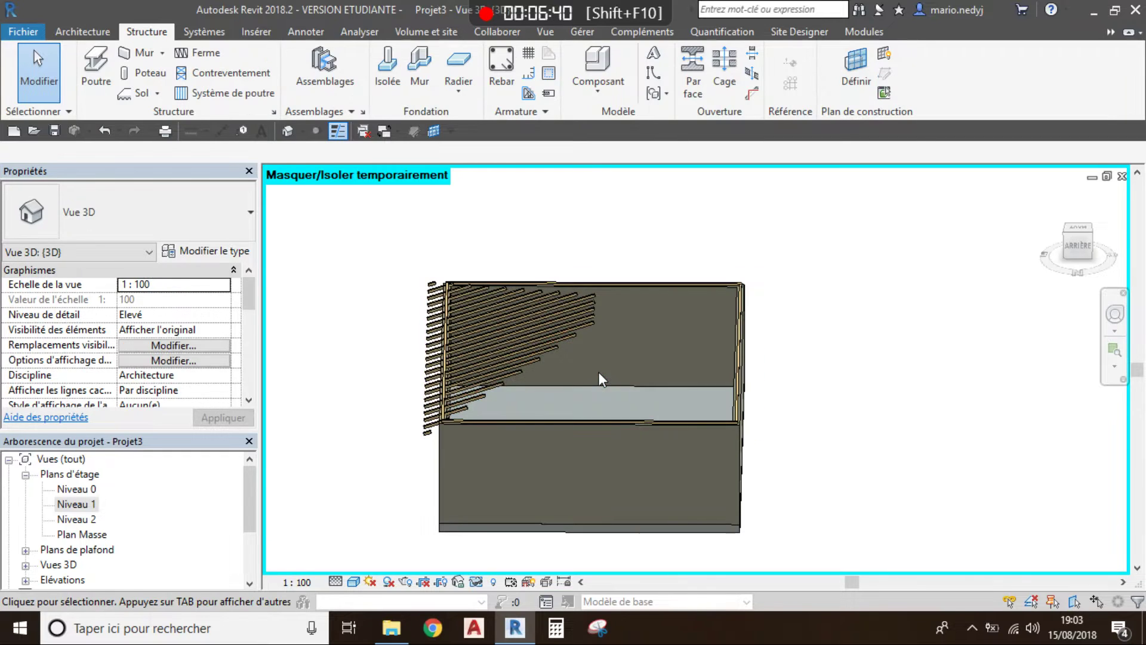
Delete the short stray Chevron that lies outside the wall corner at one end of the rafter row.
shift+middle_drag(529, 353, 734, 430)
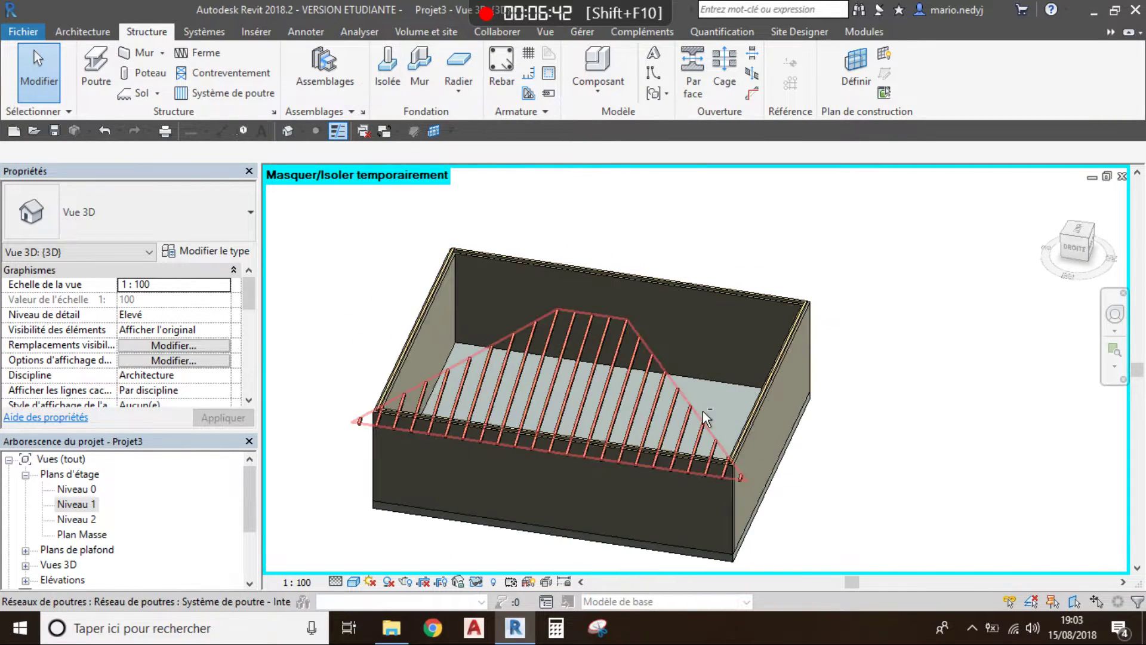
scroll(748, 485, up, 3)
scroll(748, 486, up, 5)
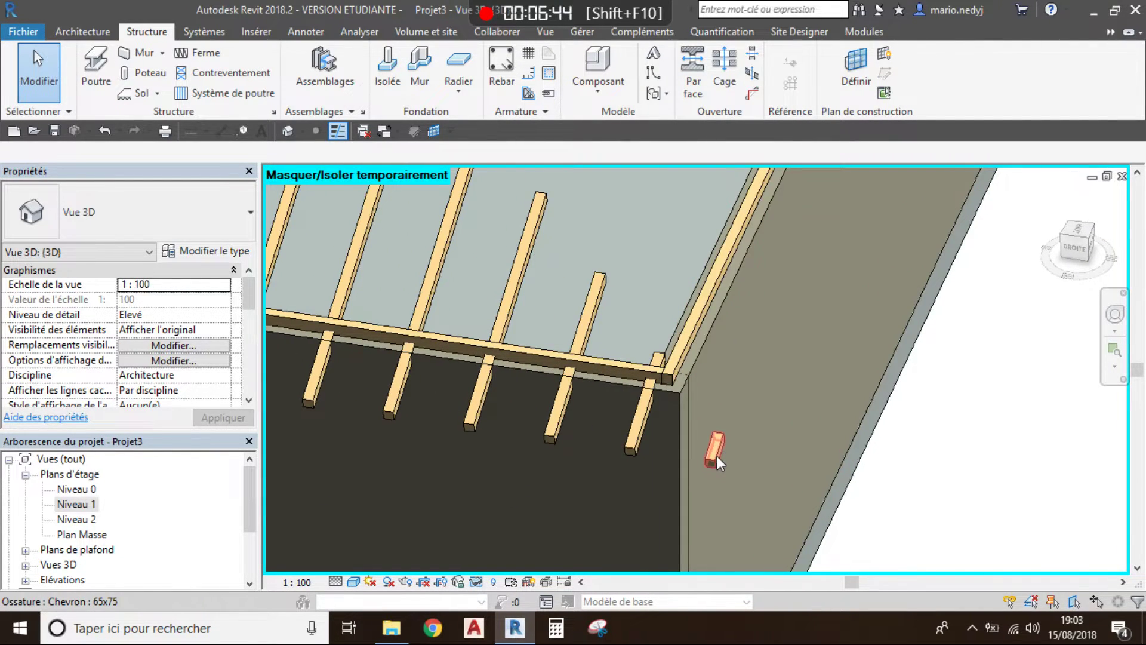
click(719, 455)
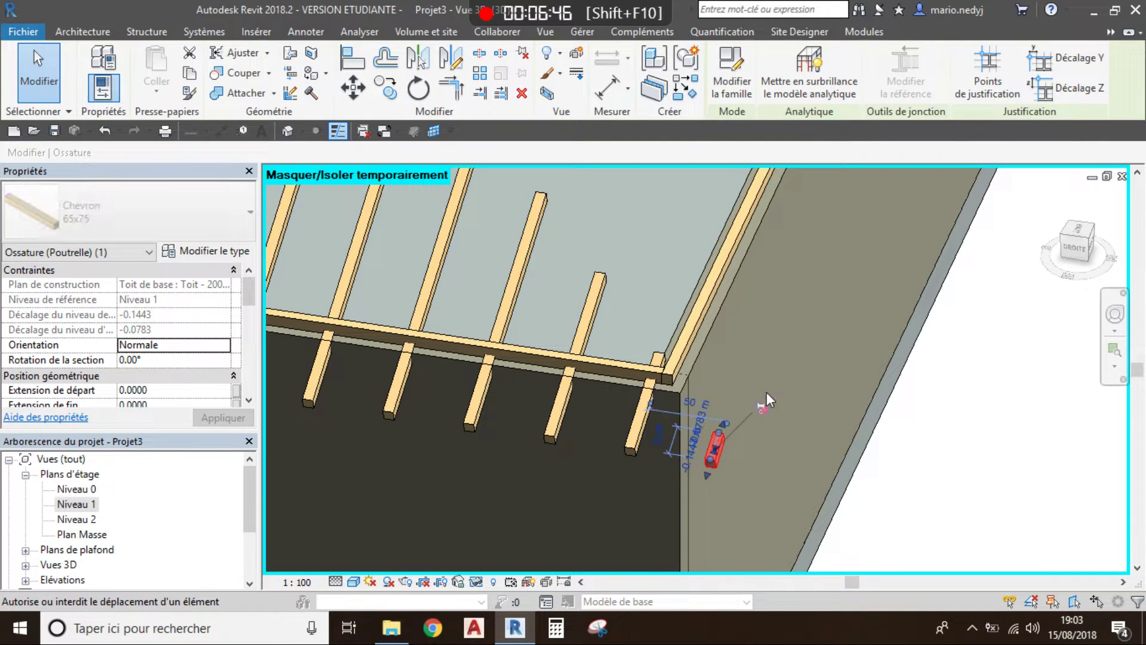
click(521, 94)
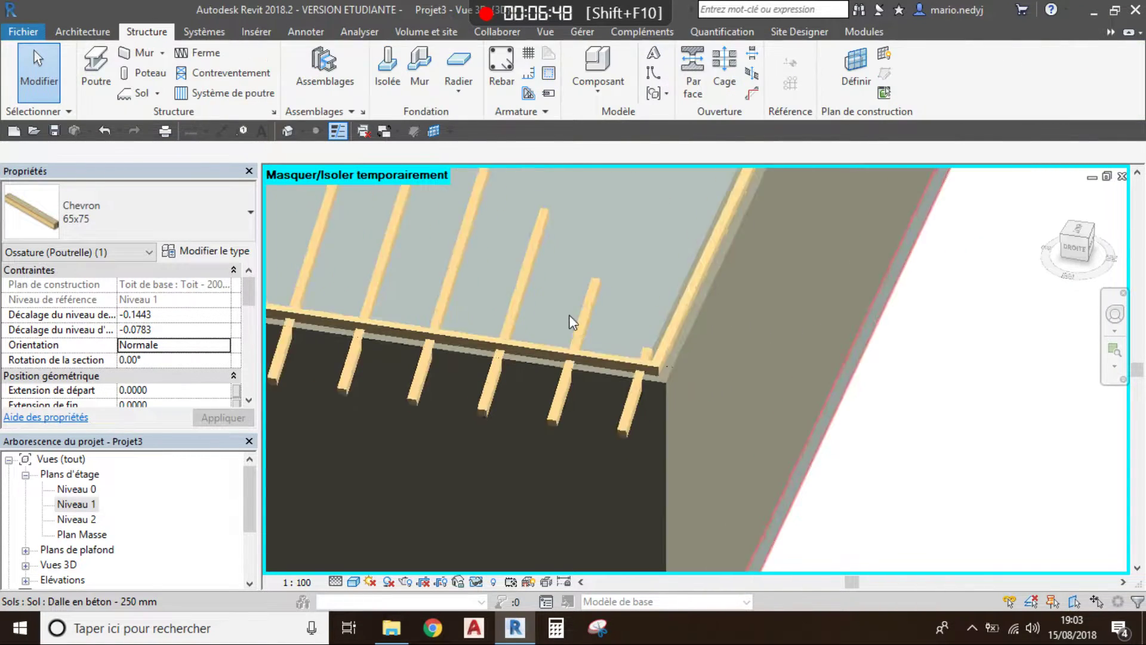
Delete the detached short Chevron beyond the wall corner at the opposite end of the rafter row.
scroll(569, 314, down, 5)
scroll(381, 291, up, 3)
scroll(503, 332, up, 6)
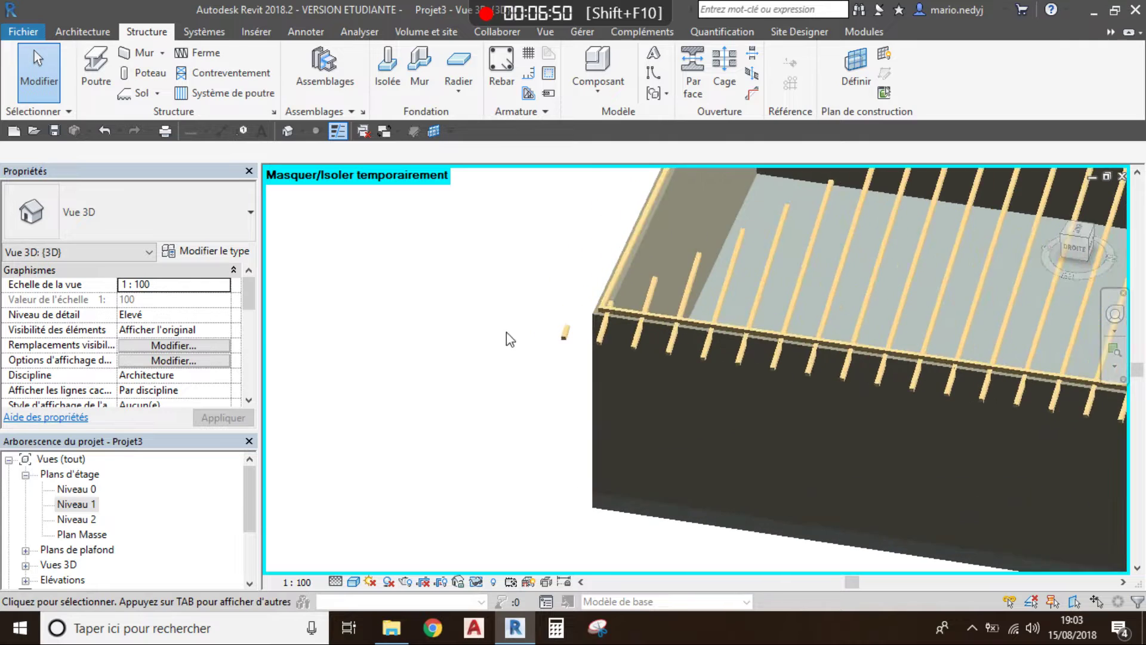
click(594, 354)
click(594, 354)
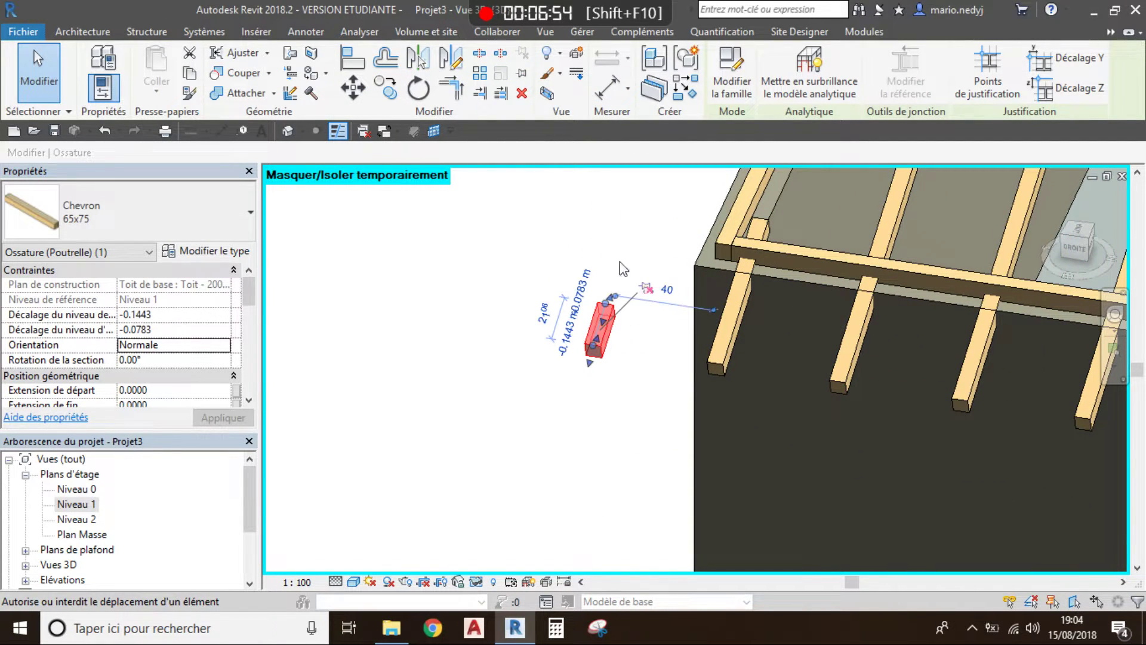
click(522, 94)
scroll(532, 315, down, 6)
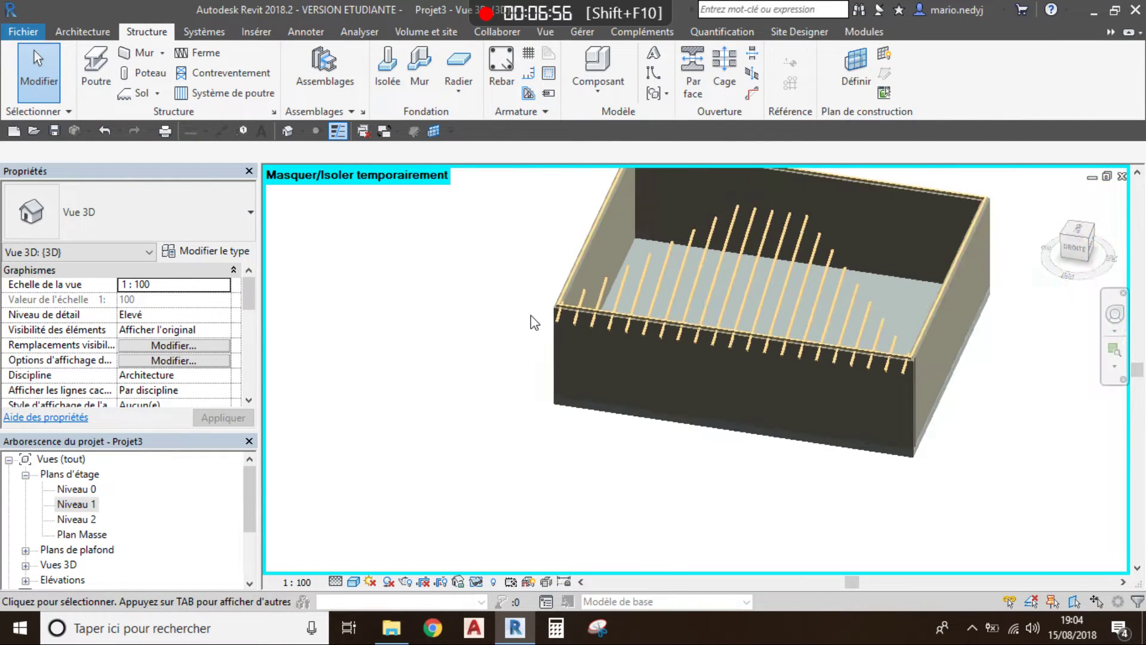
Reset the temporary hide to bring the roof back, and turn the 3D view to the opposite, unframed long slope.
key(h)
key(r)
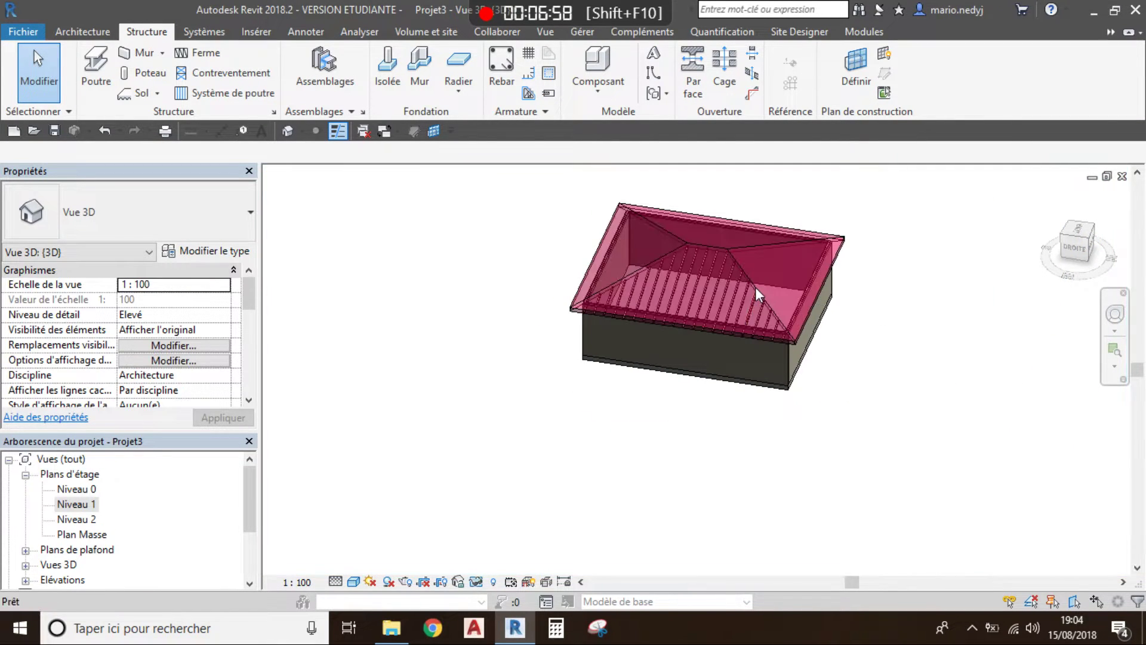
shift+middle_drag(846, 277, 596, 288)
scroll(571, 279, up, 3)
scroll(570, 278, down, 4)
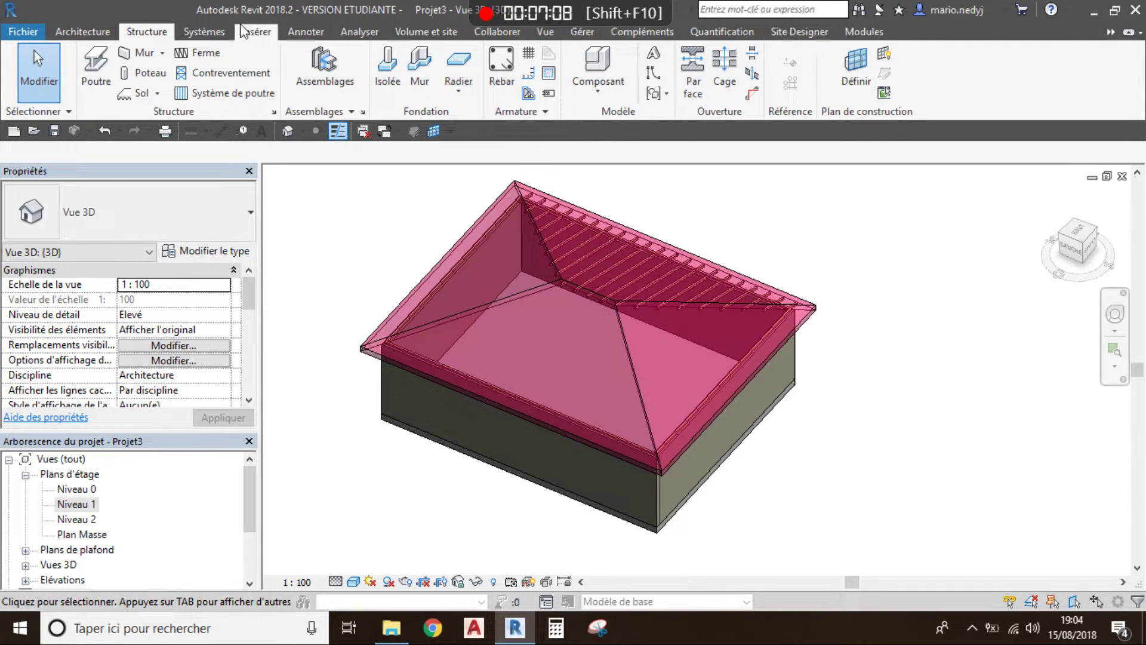
click(80, 33)
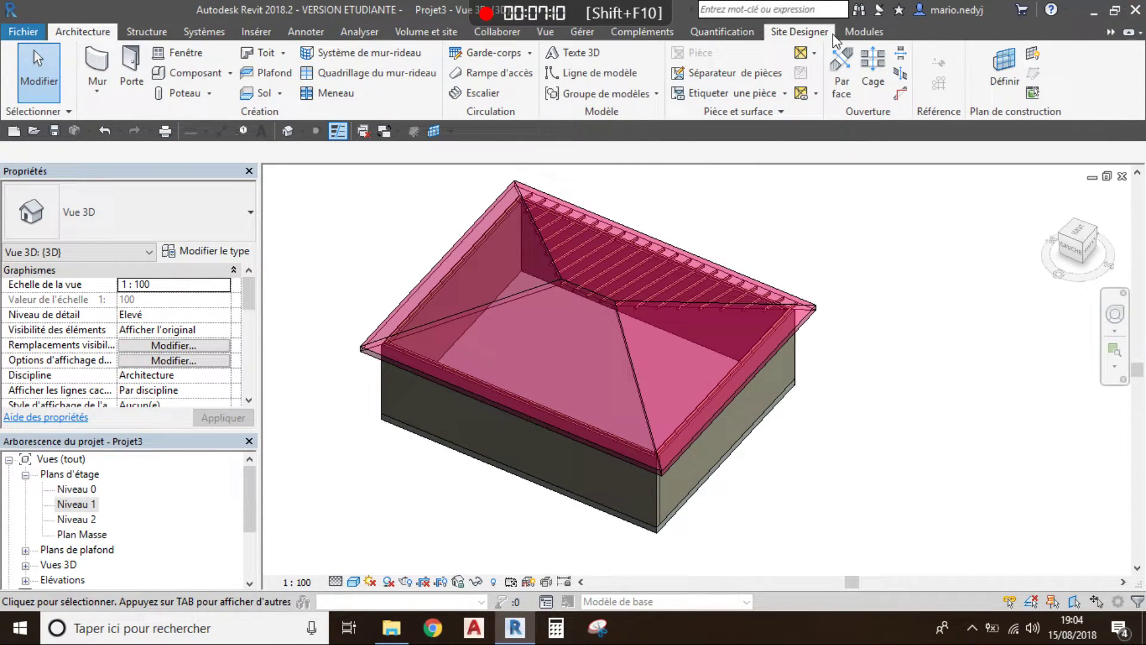
click(682, 294)
key(Escape)
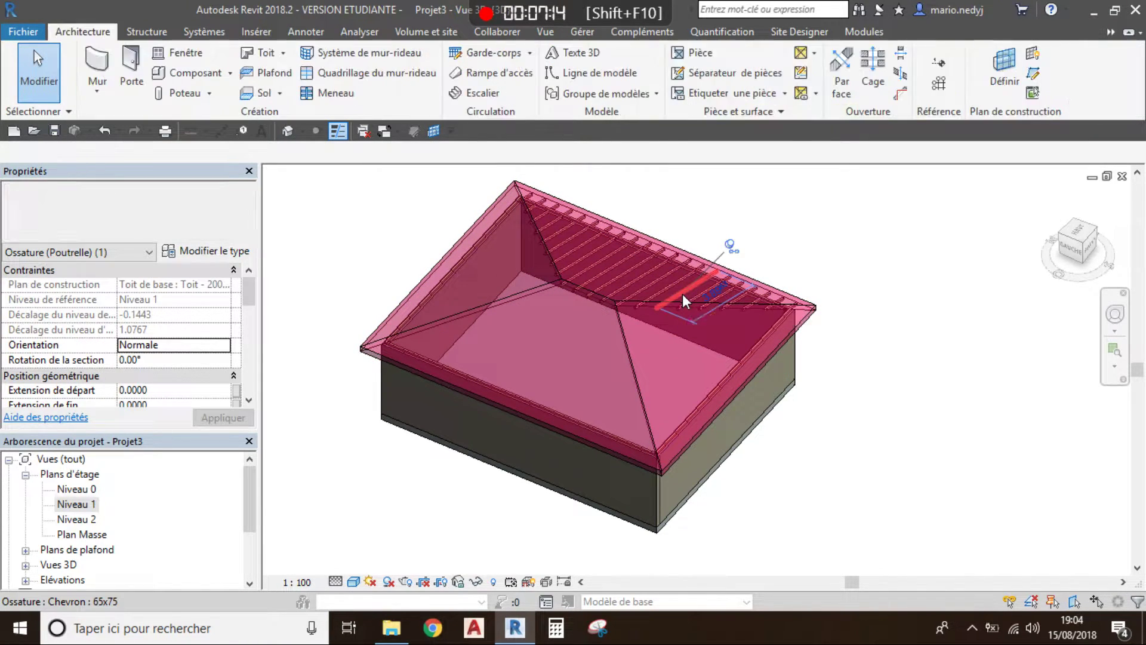
key(Tab)
click(682, 294)
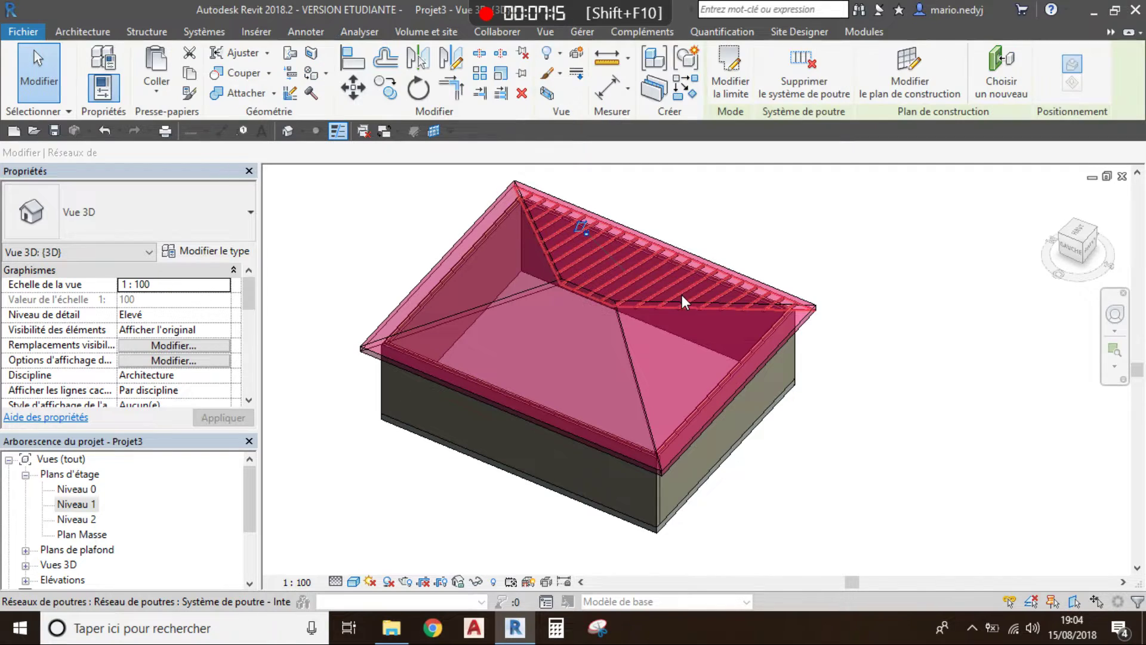
click(39, 72)
scroll(577, 298, up, 2)
scroll(633, 338, down, 3)
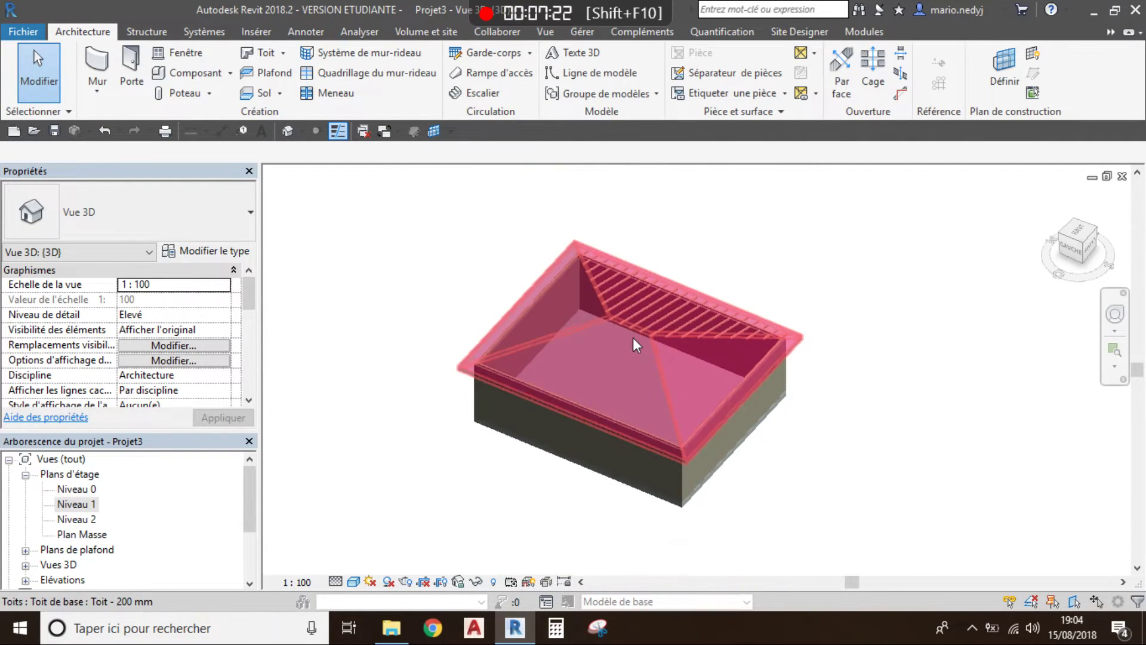
shift+middle_drag(734, 382, 628, 354)
scroll(629, 353, up, 3)
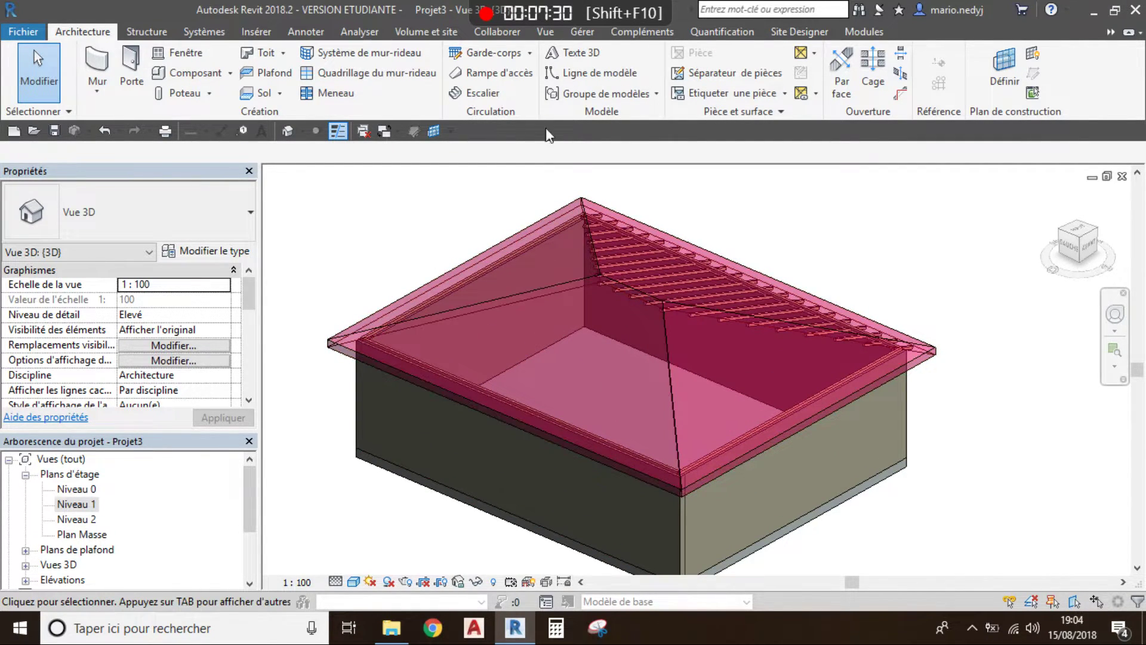
Start a new structural beam system and set its work plane by picking the unframed long roof slope.
click(149, 35)
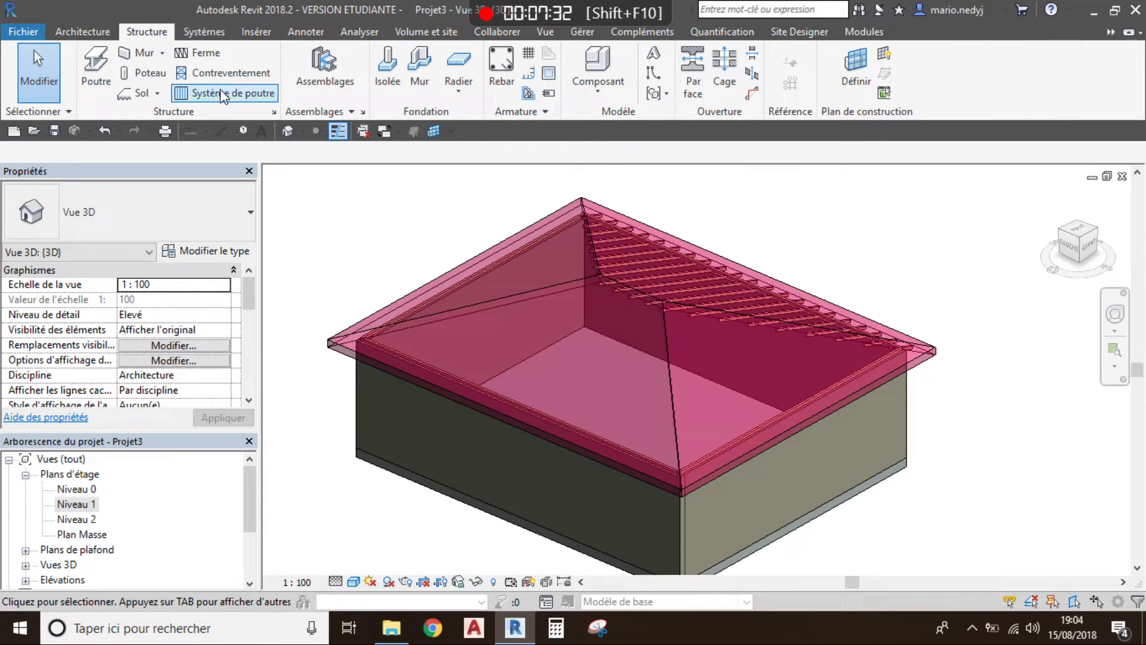
click(942, 60)
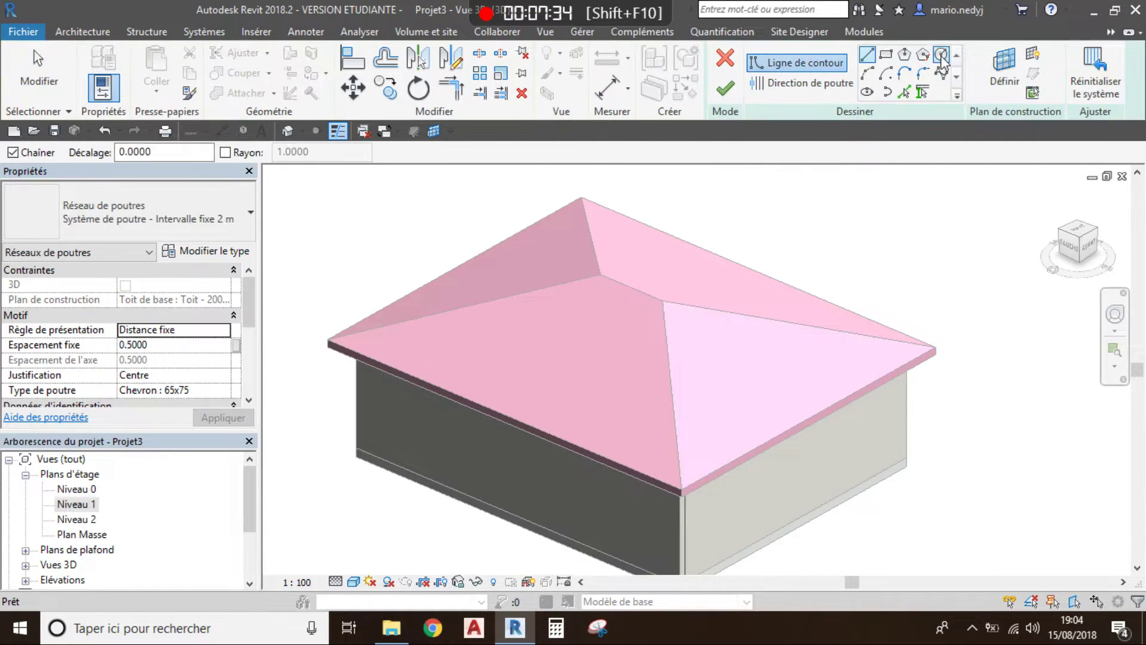
click(1005, 66)
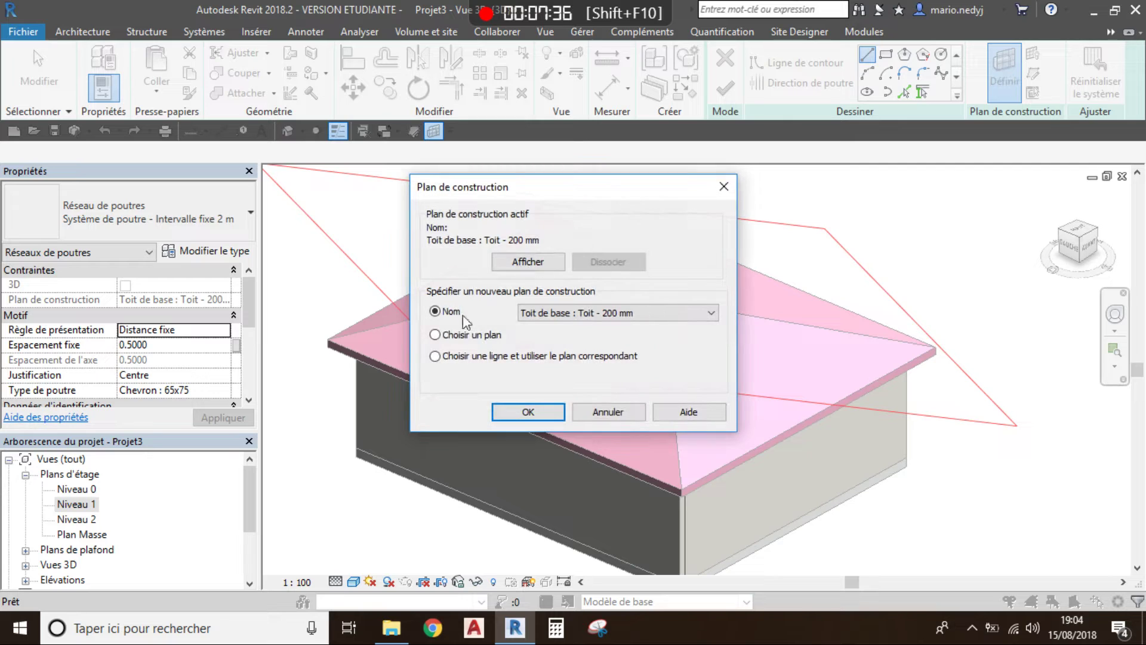
click(514, 413)
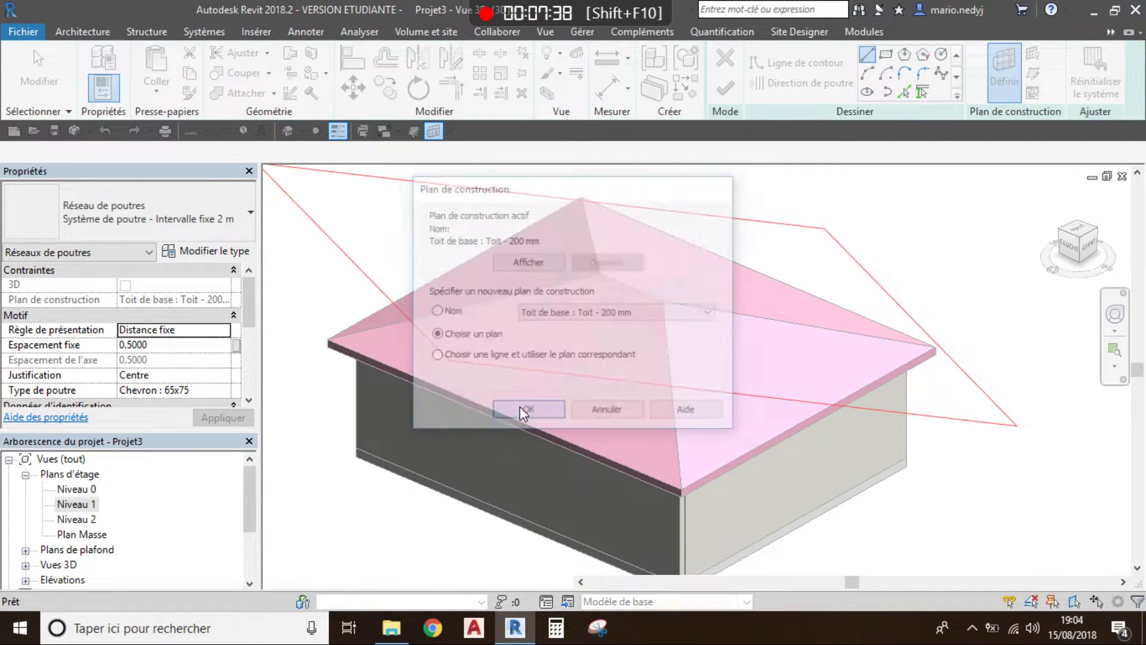
click(654, 333)
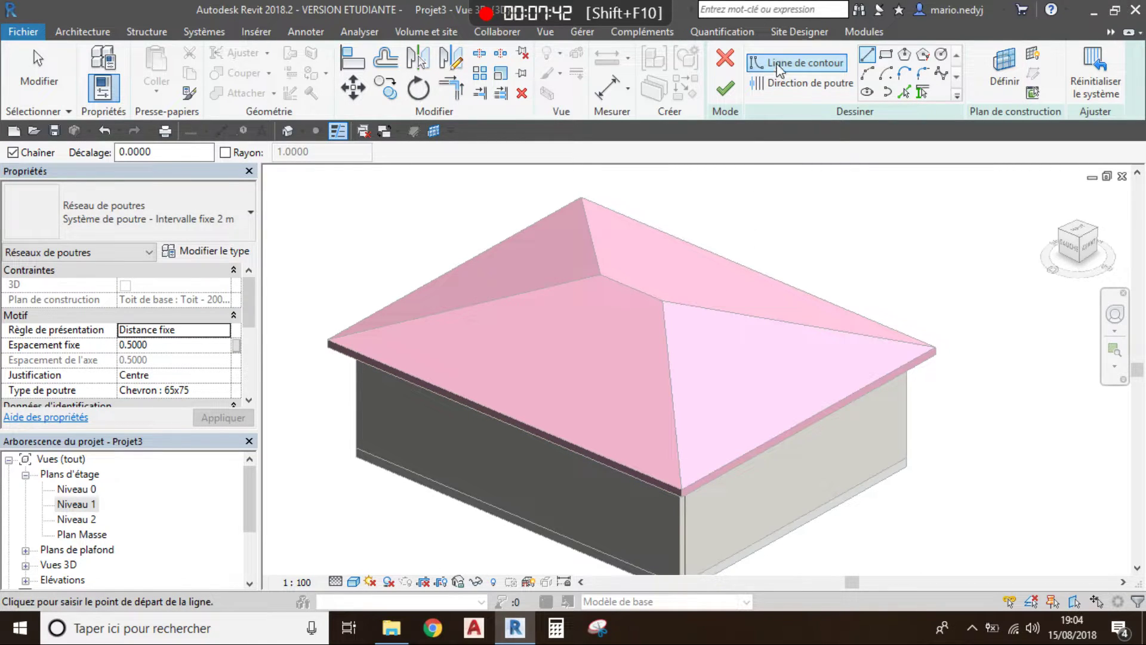
Pick the connected edges of the long roof slope as the closed boundary of the beam system.
click(905, 92)
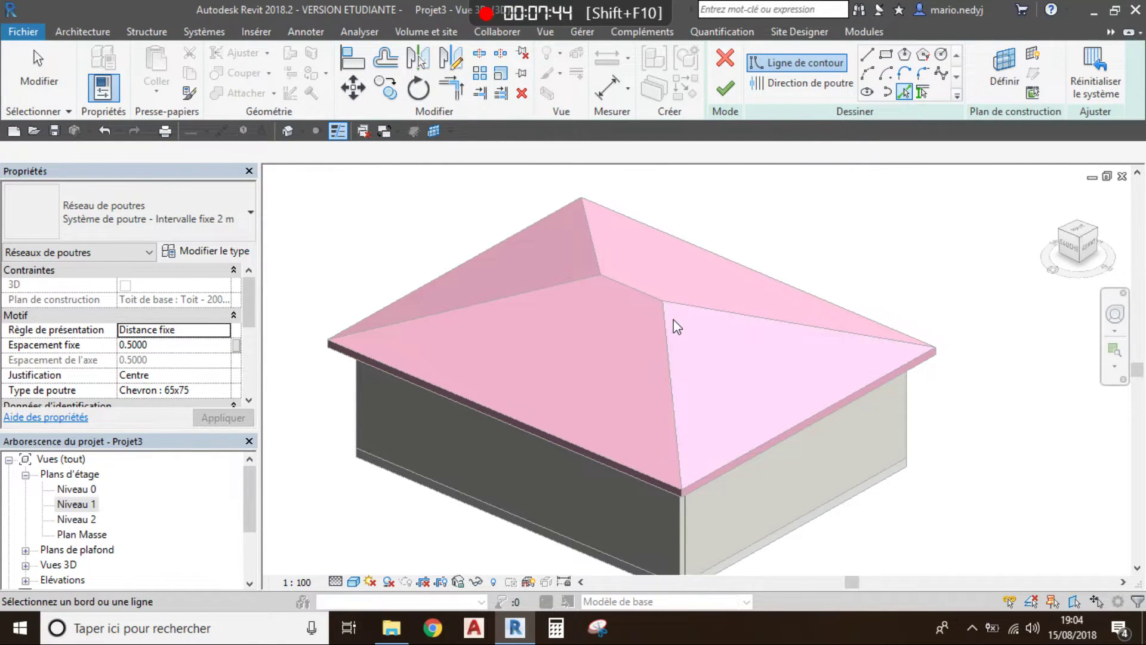
key(Tab)
key(Tab)
key(Tab)
key(Tab)
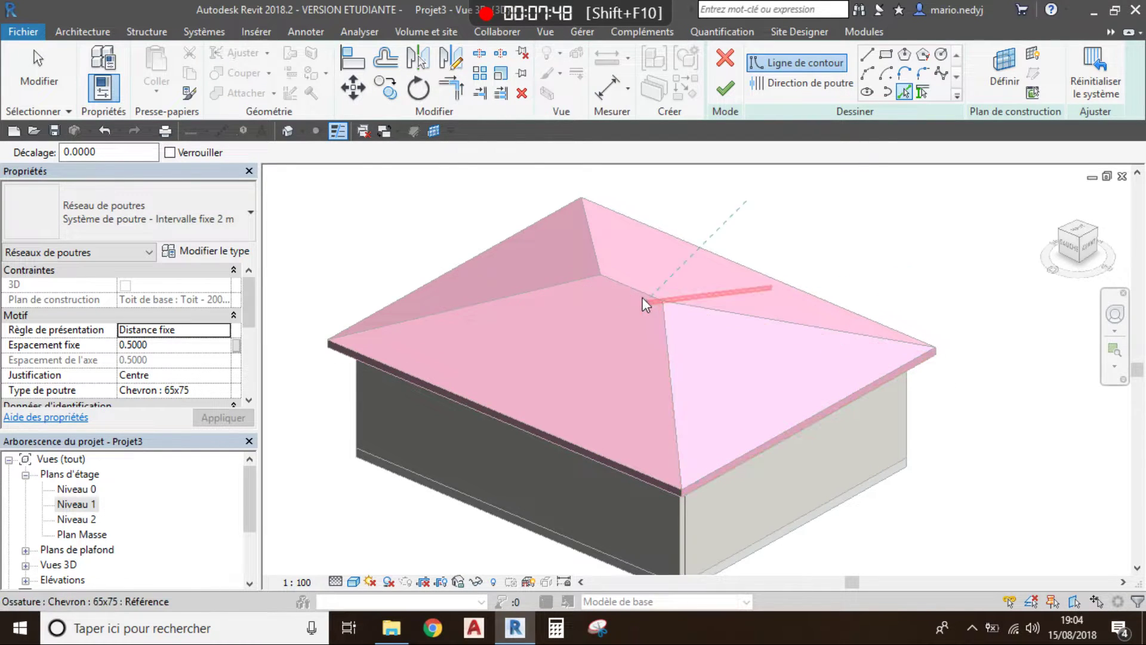
key(Tab)
click(581, 294)
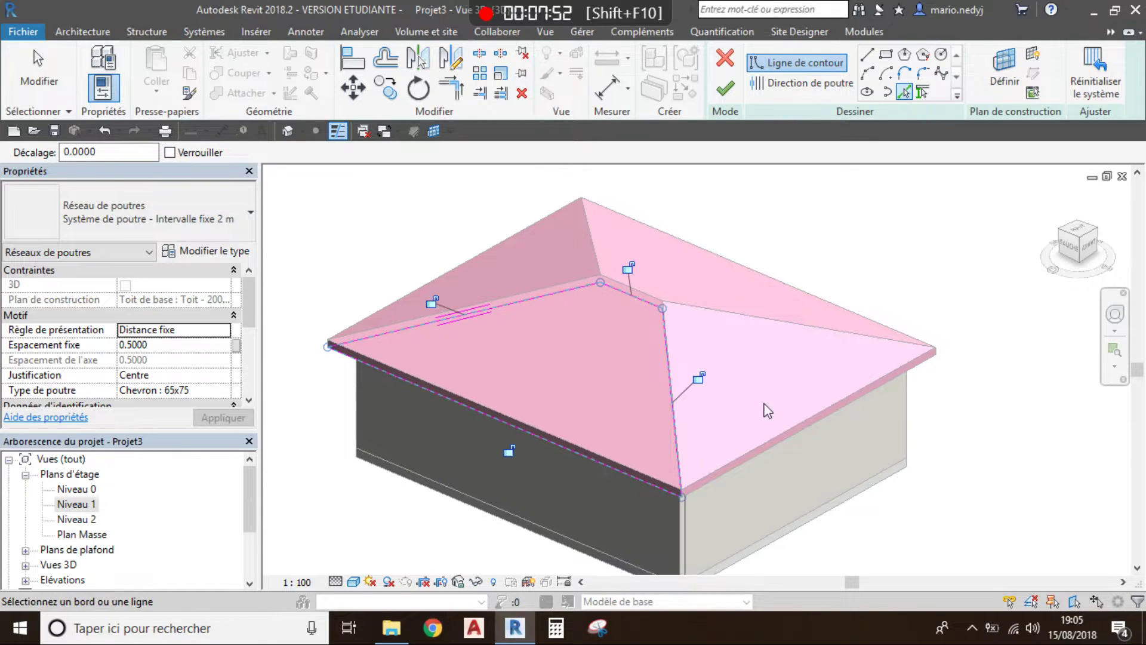
Draw the beam direction line from the eave up to the ridge of the long slope and finish the beam system.
click(787, 87)
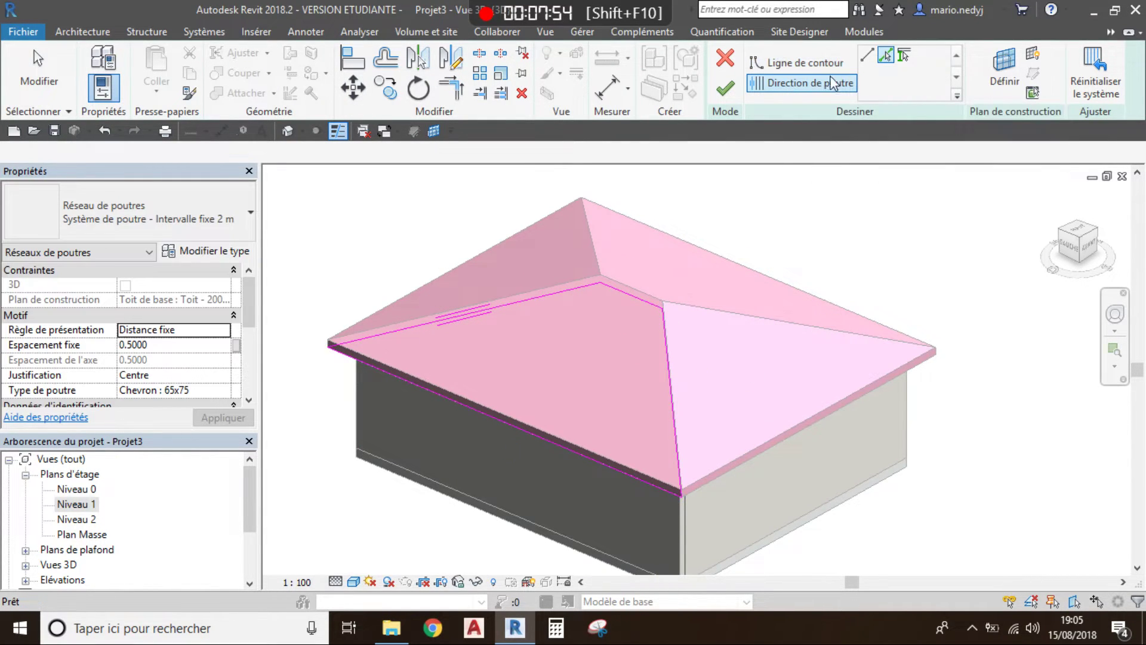
scroll(510, 424, up, 3)
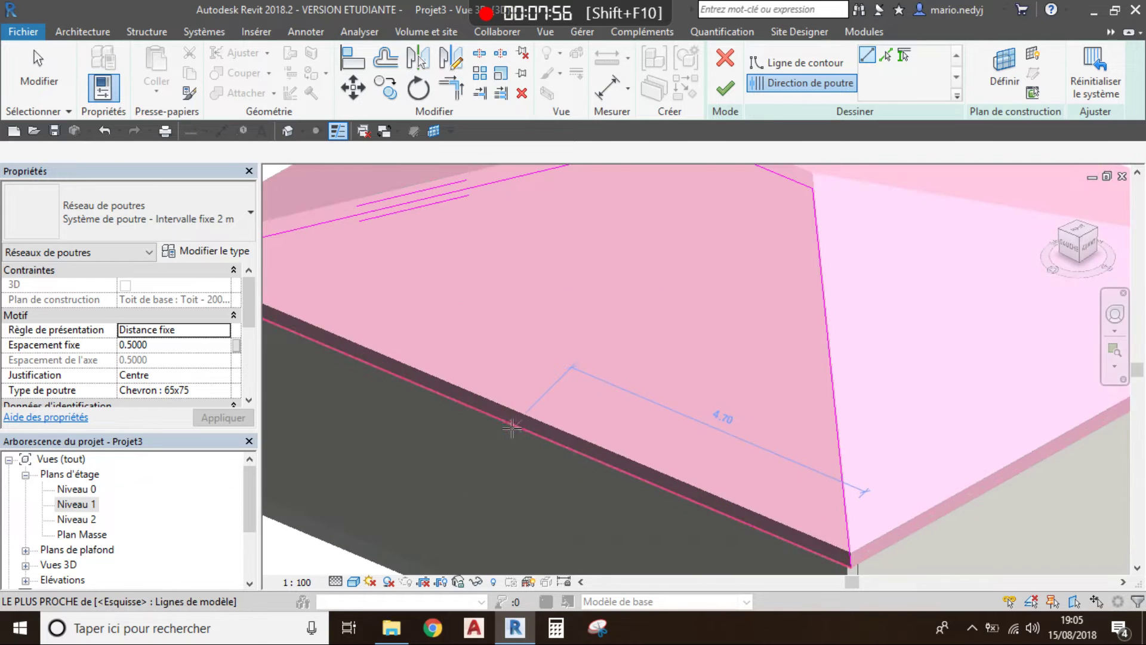
click(475, 411)
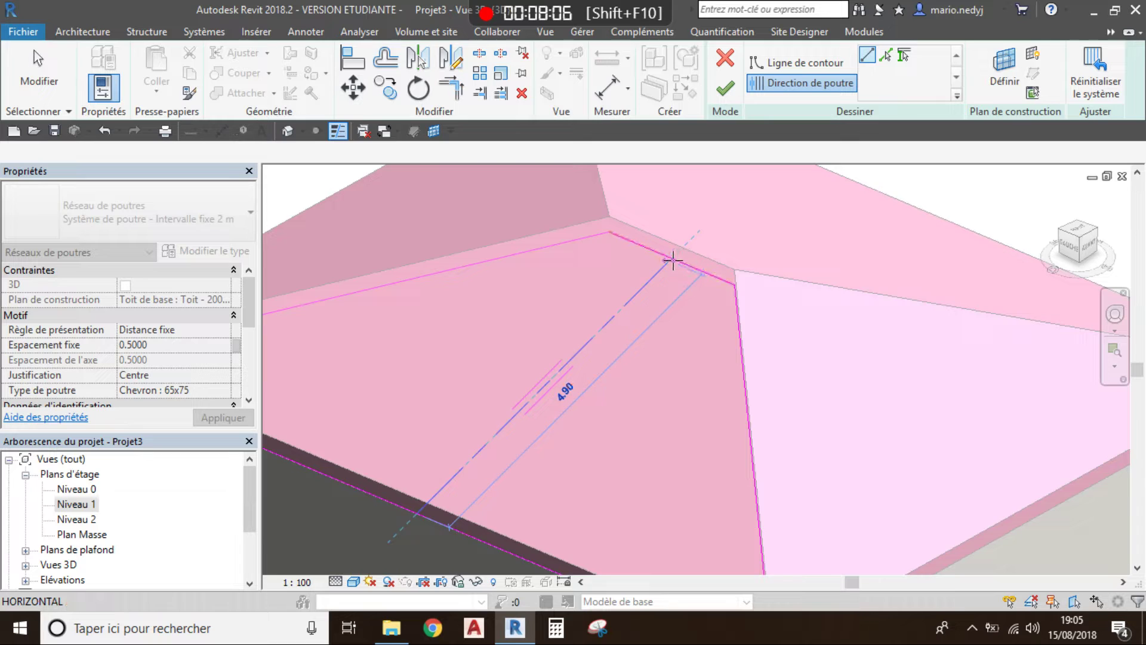
scroll(673, 260, up, 3)
click(672, 254)
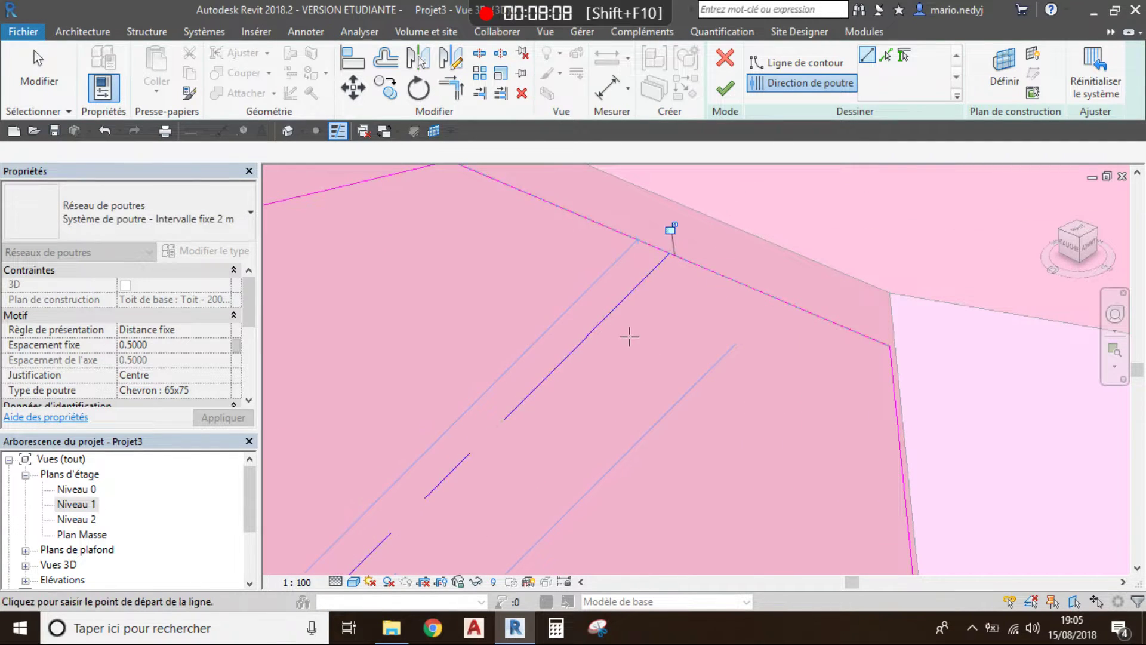
scroll(627, 332, down, 6)
click(31, 88)
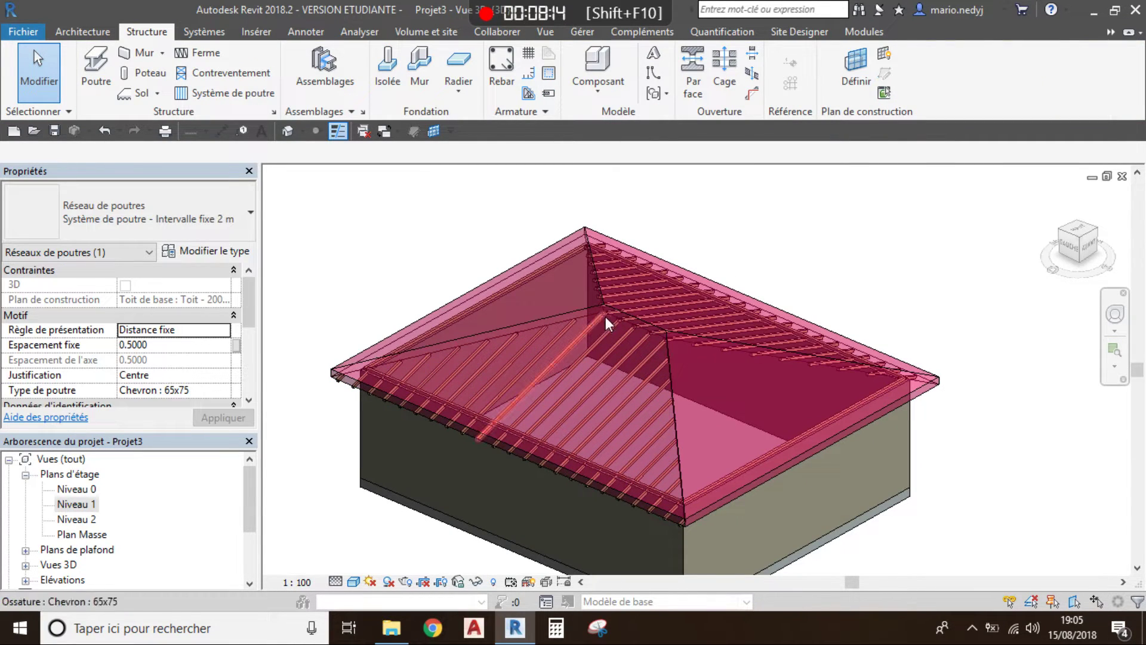
key(Escape)
scroll(668, 413, up, 4)
scroll(669, 406, up, 3)
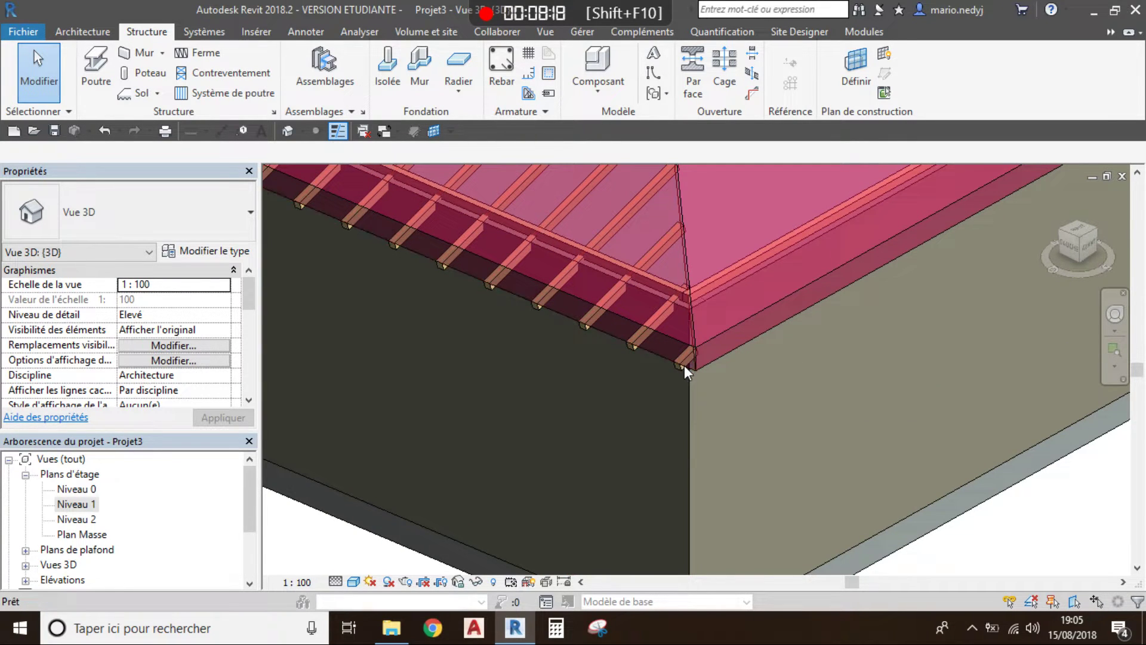
key(Tab)
key(Tab)
click(683, 367)
key(Escape)
click(758, 269)
key(Escape)
Select the roof and hide it temporarily in the 3D view.
click(733, 216)
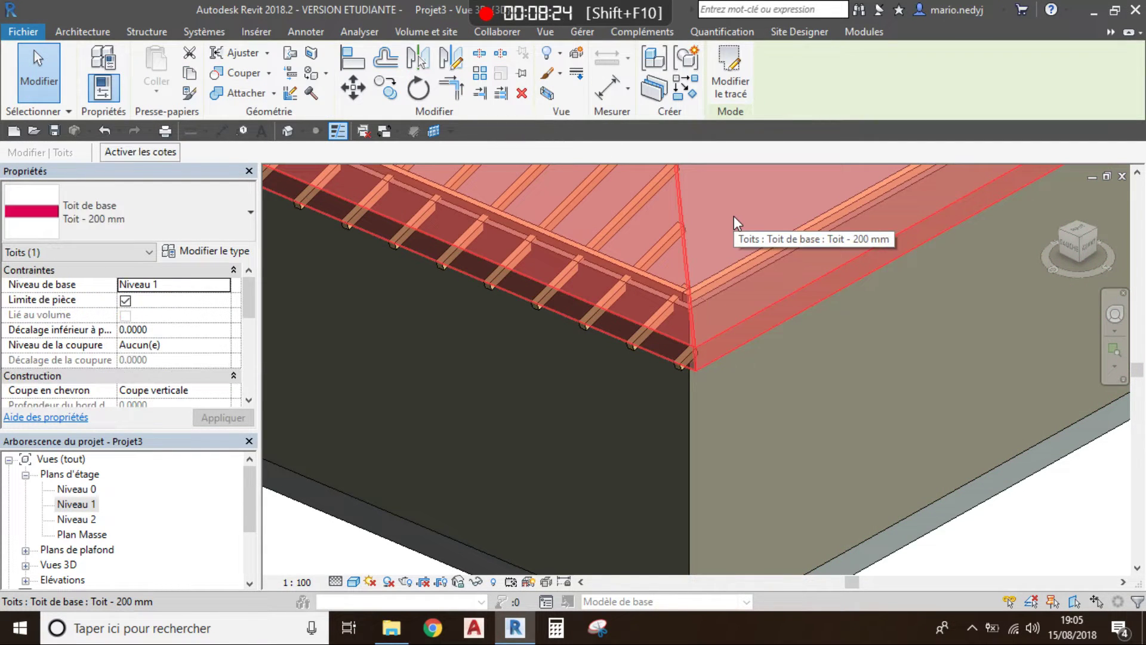
key(h)
key(h)
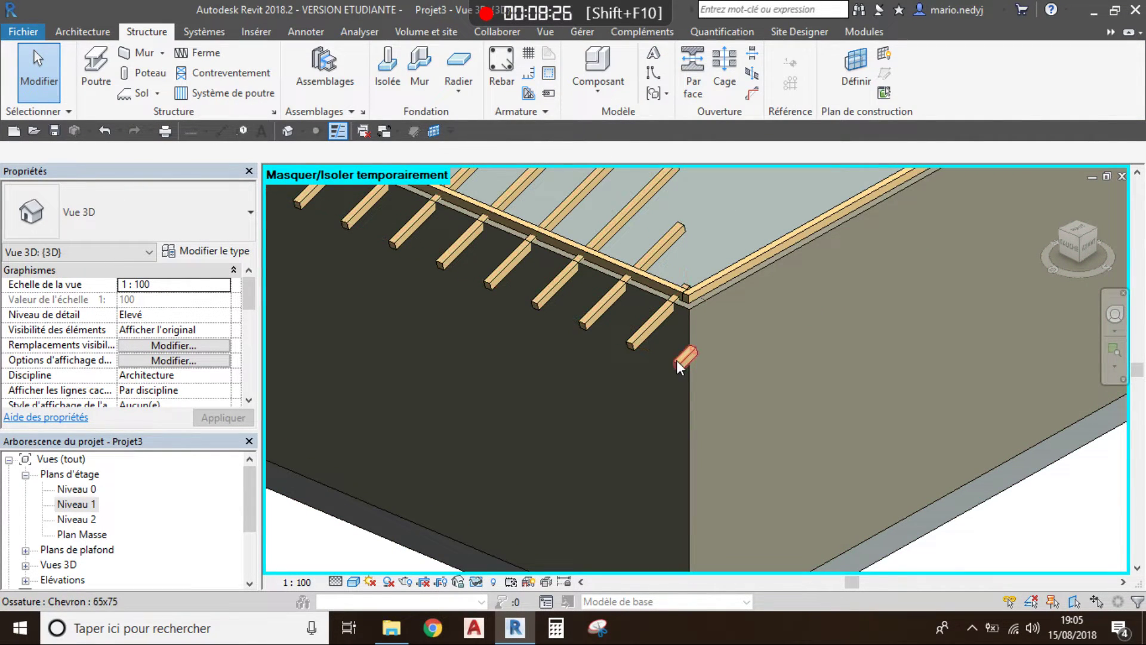
Unpin and delete the short stray Chevron beyond the nearest wall corner of the new rafter row.
click(676, 360)
click(729, 314)
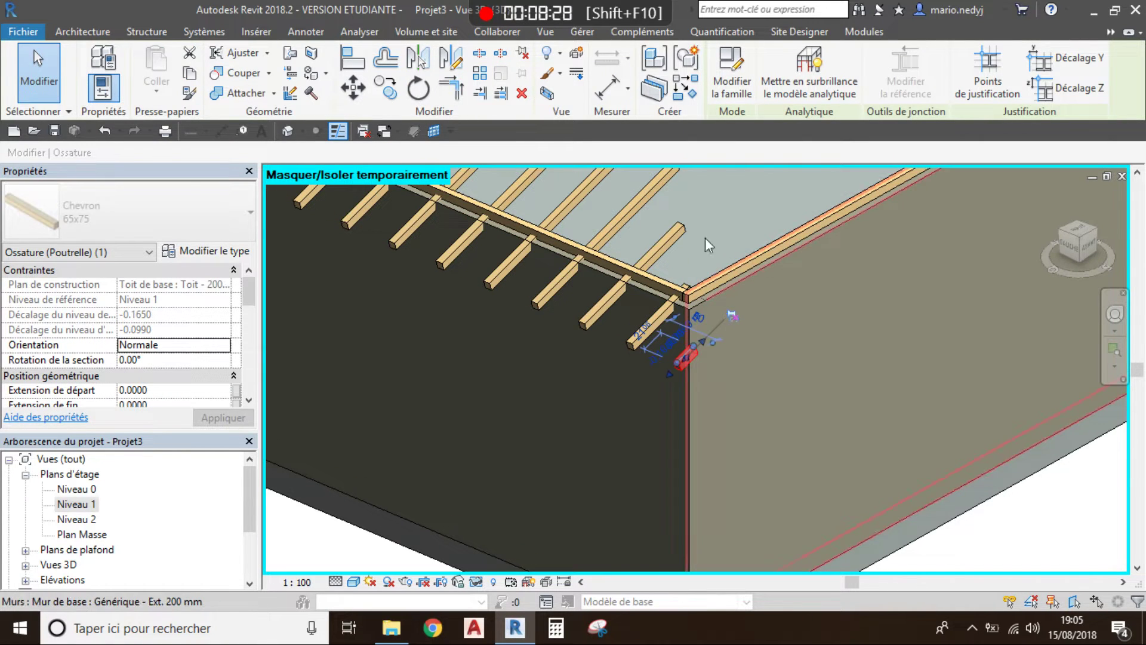
click(521, 93)
Delete the detached short Chevron beyond the wall corner at the other end of the new rafter row.
scroll(528, 352, down, 10)
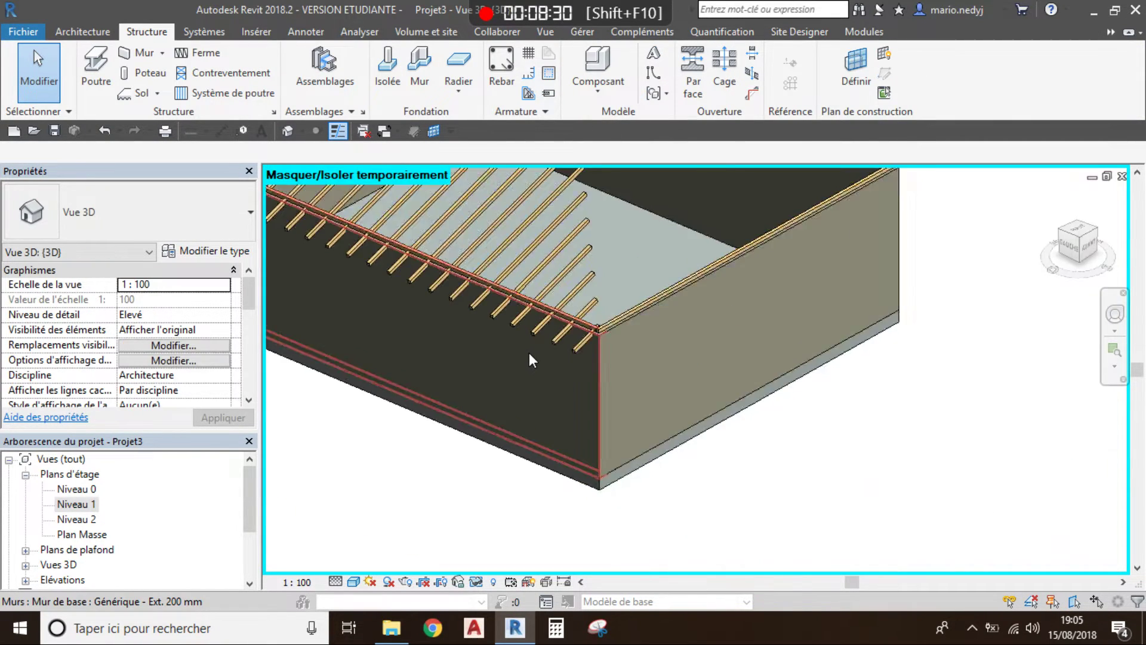
shift+middle_drag(650, 344, 798, 364)
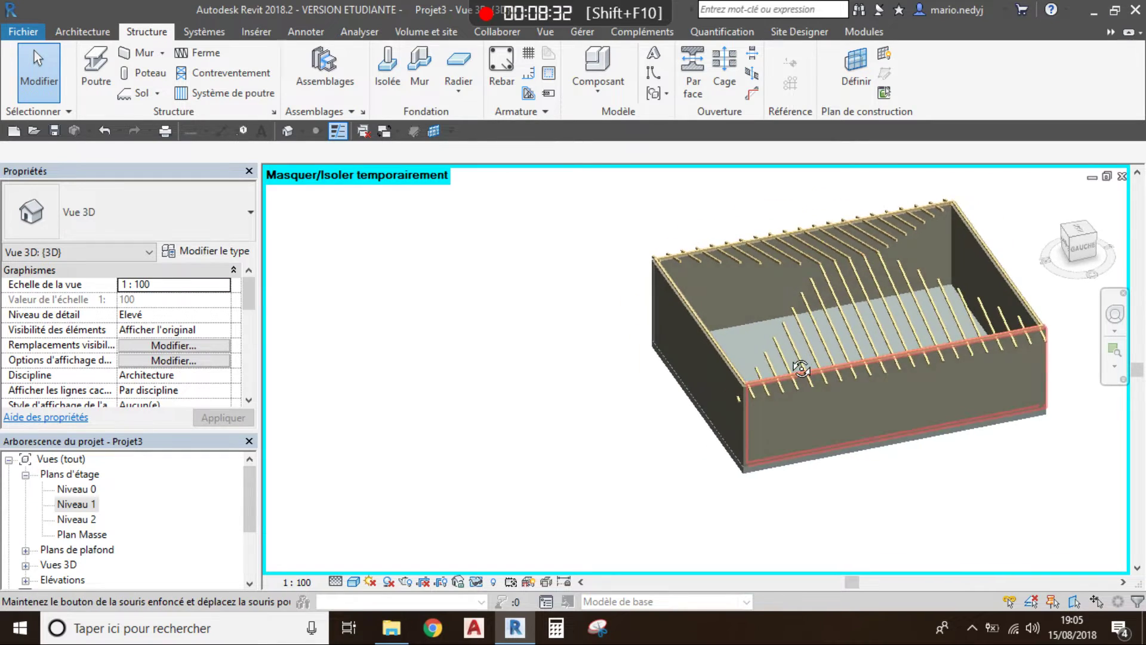
scroll(719, 403, up, 6)
click(762, 395)
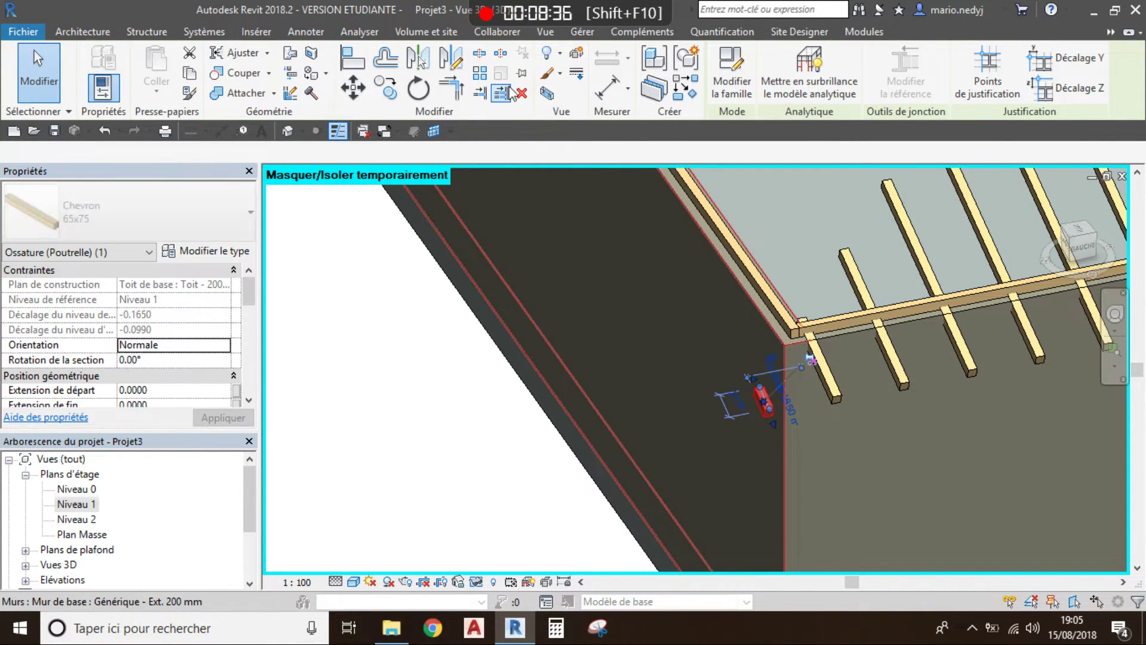
key(Delete)
Reset the temporary hide to bring the roof back, and turn the 3D view to an unframed triangular end slope.
scroll(705, 409, down, 3)
scroll(703, 404, down, 4)
shift+middle_drag(732, 370, 610, 373)
key(h)
key(r)
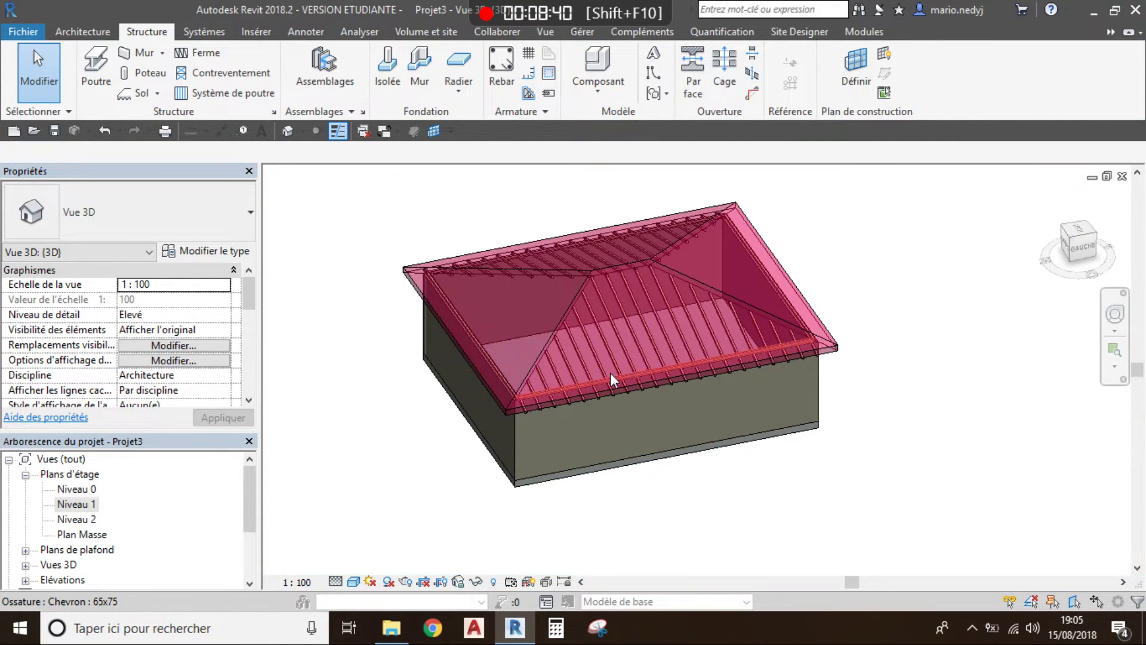
scroll(471, 328, up, 4)
shift+middle_drag(461, 324, 670, 256)
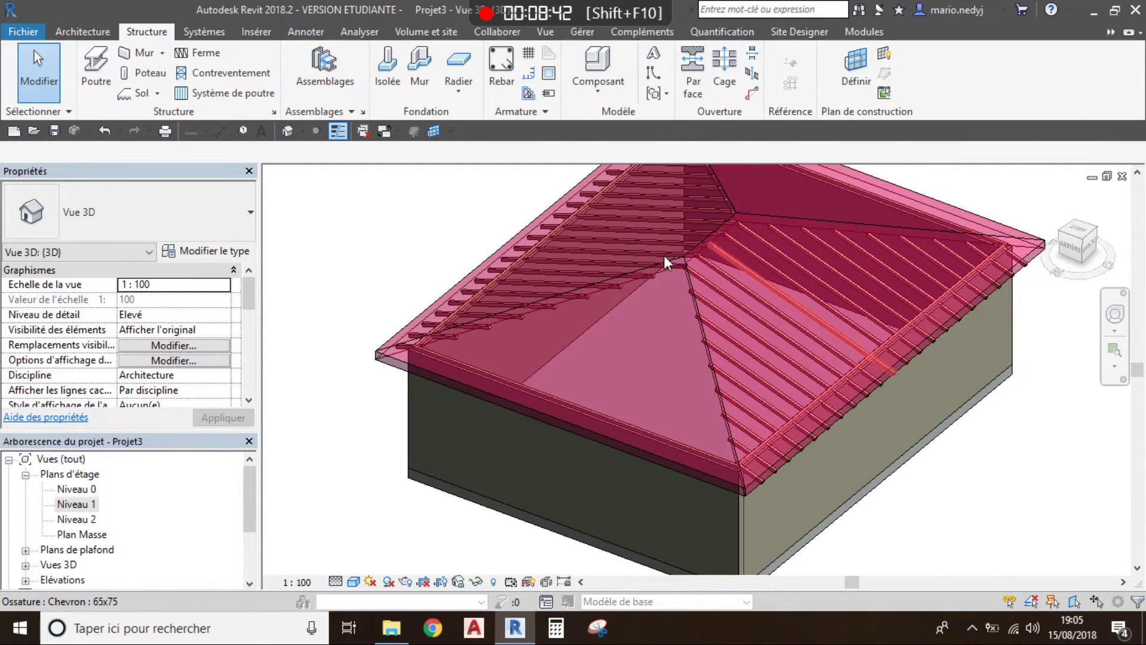
Start another beam system and set its work plane by picking the triangular end slope of the roof.
click(216, 95)
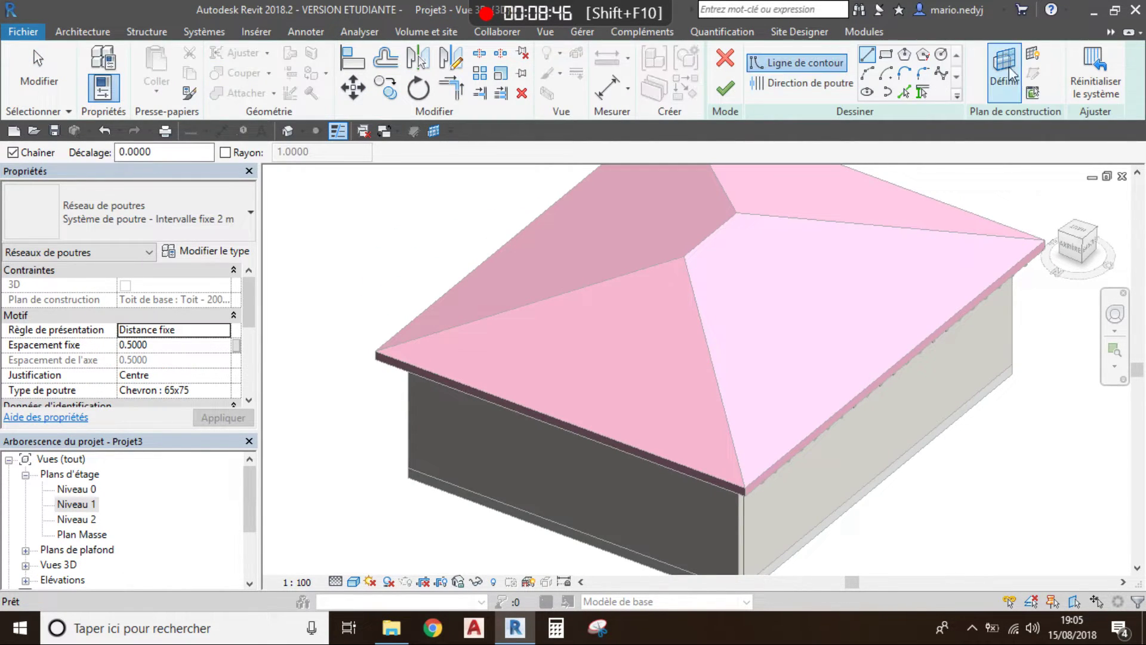
click(1009, 74)
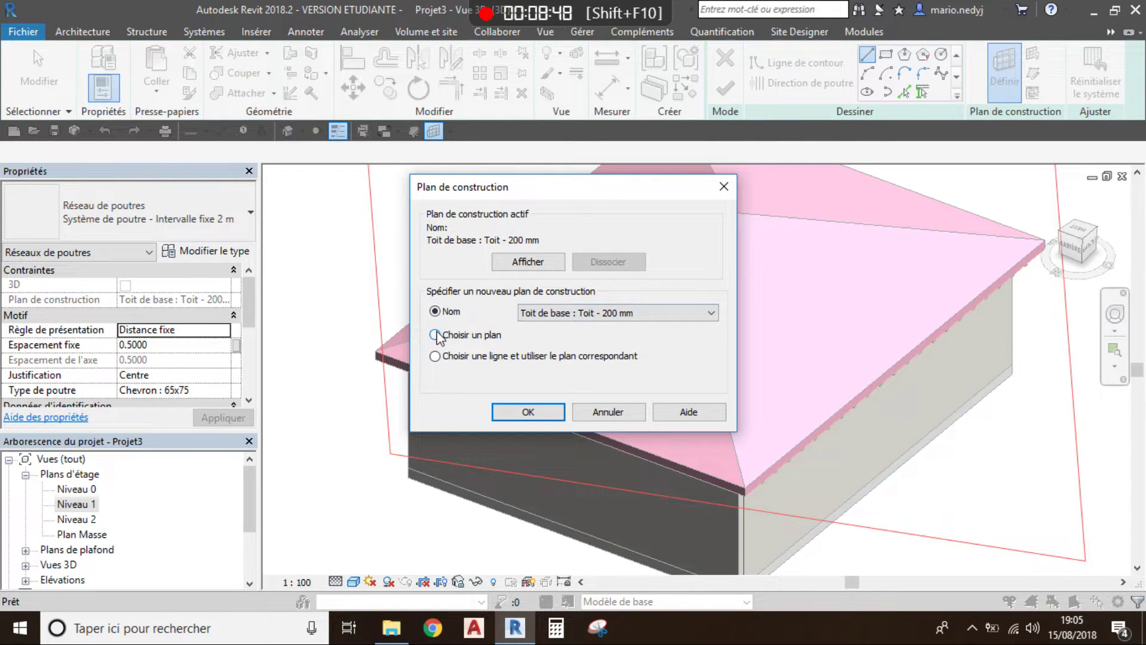
click(527, 412)
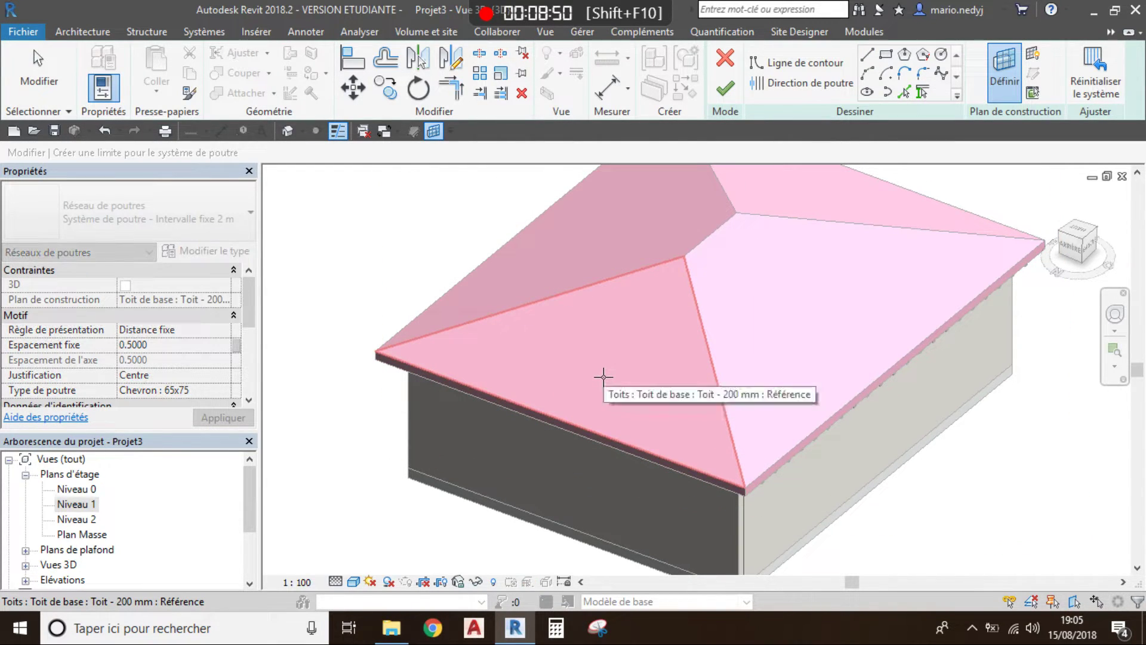
click(605, 381)
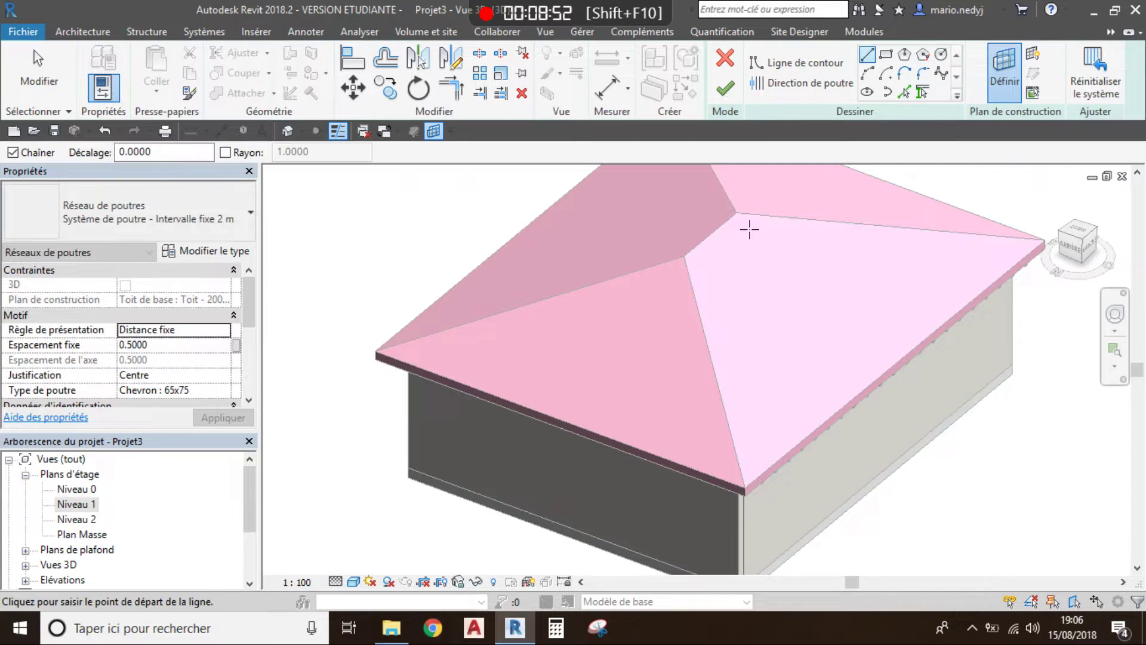
Pick the three connected edges of the triangular end slope as the beam system boundary.
click(893, 90)
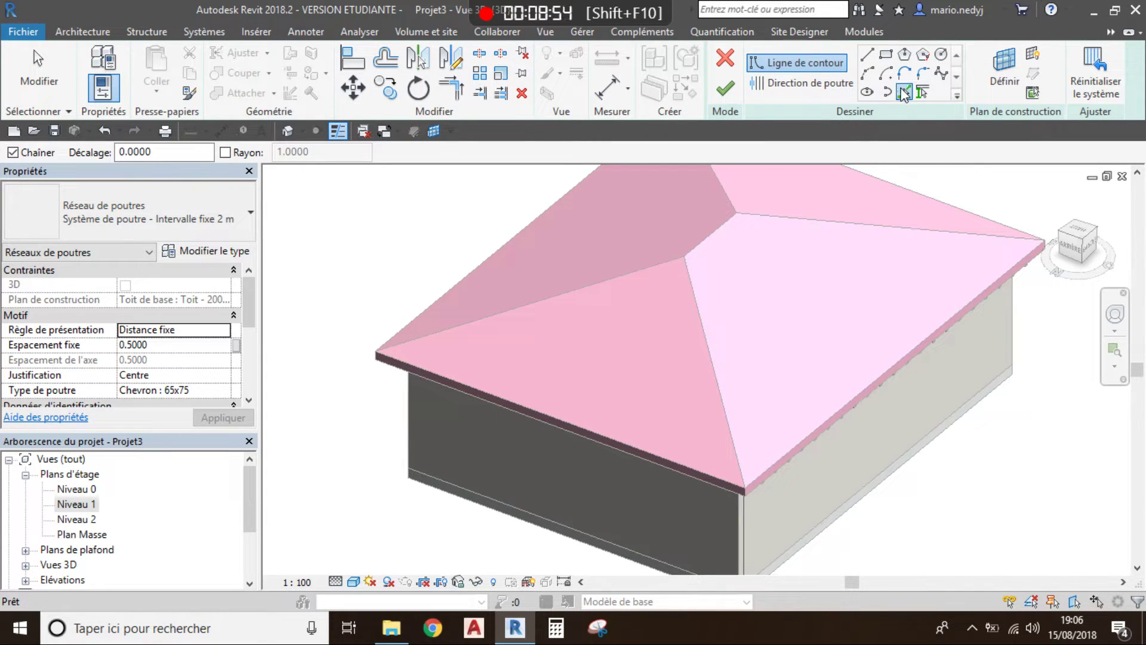
key(Tab)
click(693, 307)
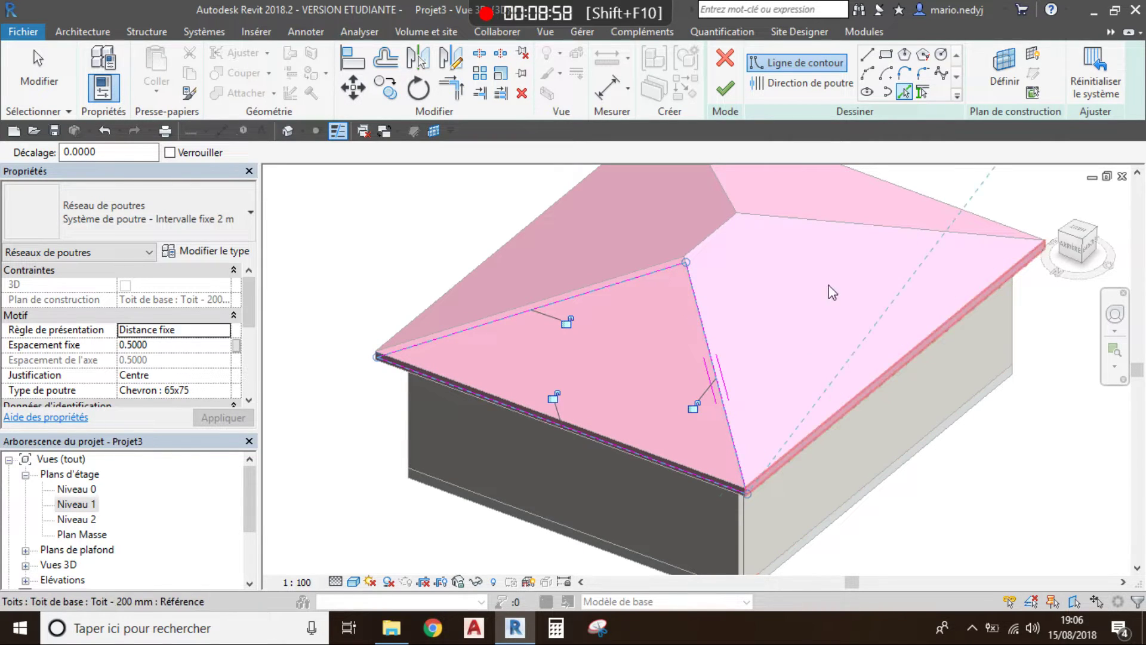
Draw the beam direction line from the eave up to the apex of the triangular slope and finish the beam system.
click(816, 87)
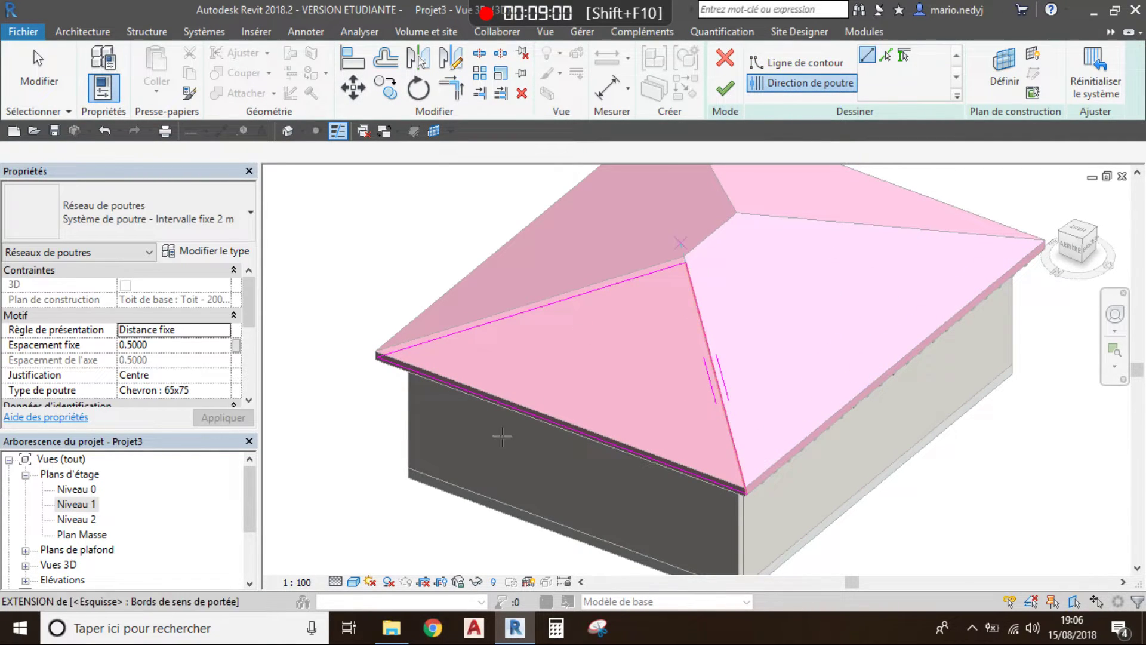
scroll(514, 405, up, 5)
click(560, 420)
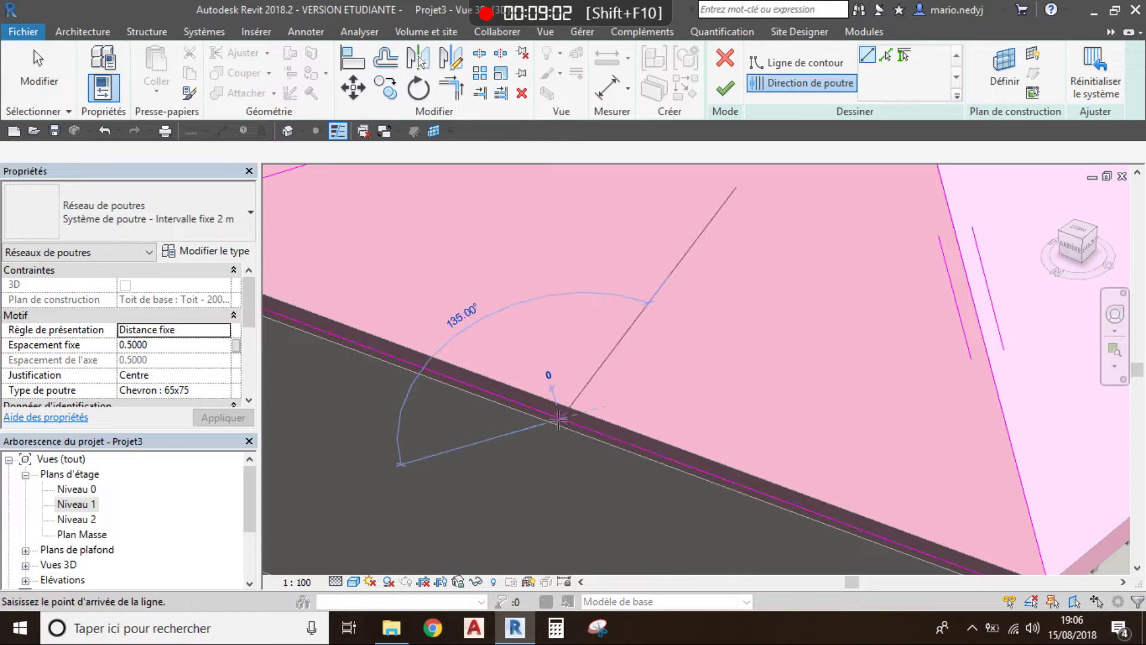
middle_drag(669, 278, 677, 250)
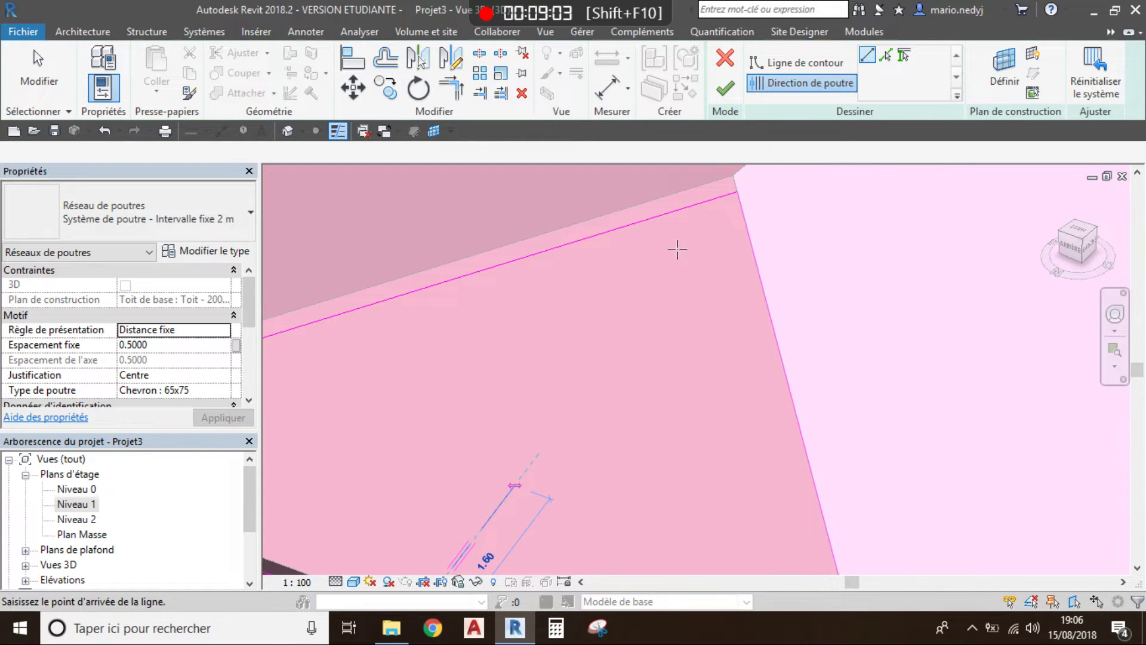
click(738, 191)
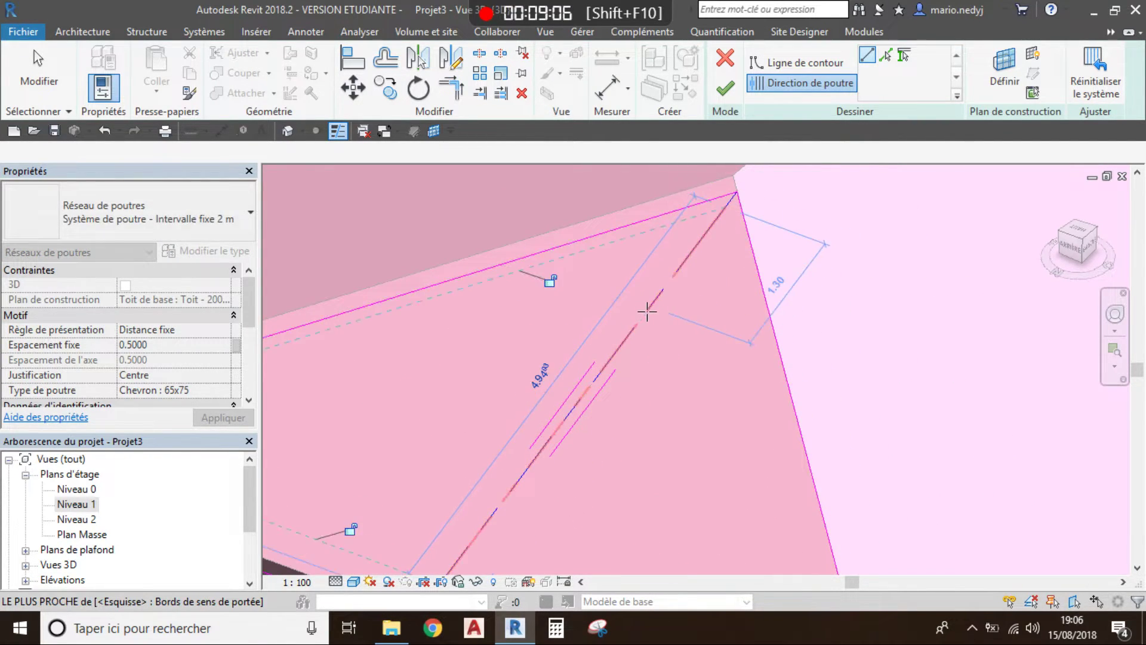
scroll(728, 179, down, 5)
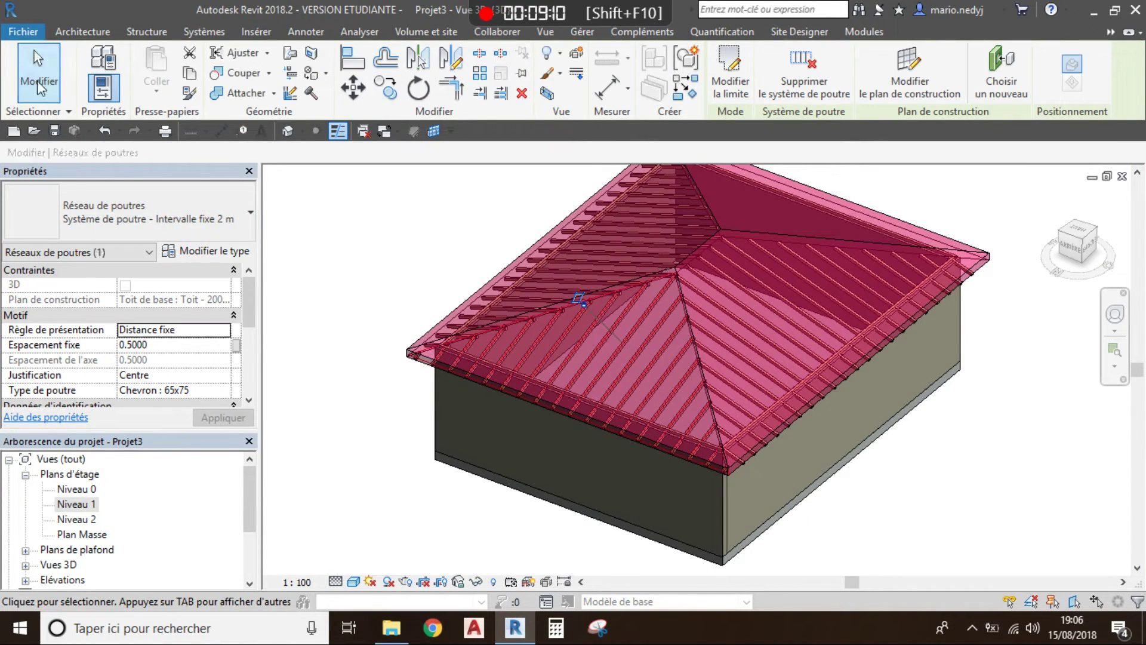
key(Escape)
Temporarily hide the roof to expose the Chevrons at the corner of the newly framed end slope.
scroll(725, 474, up, 5)
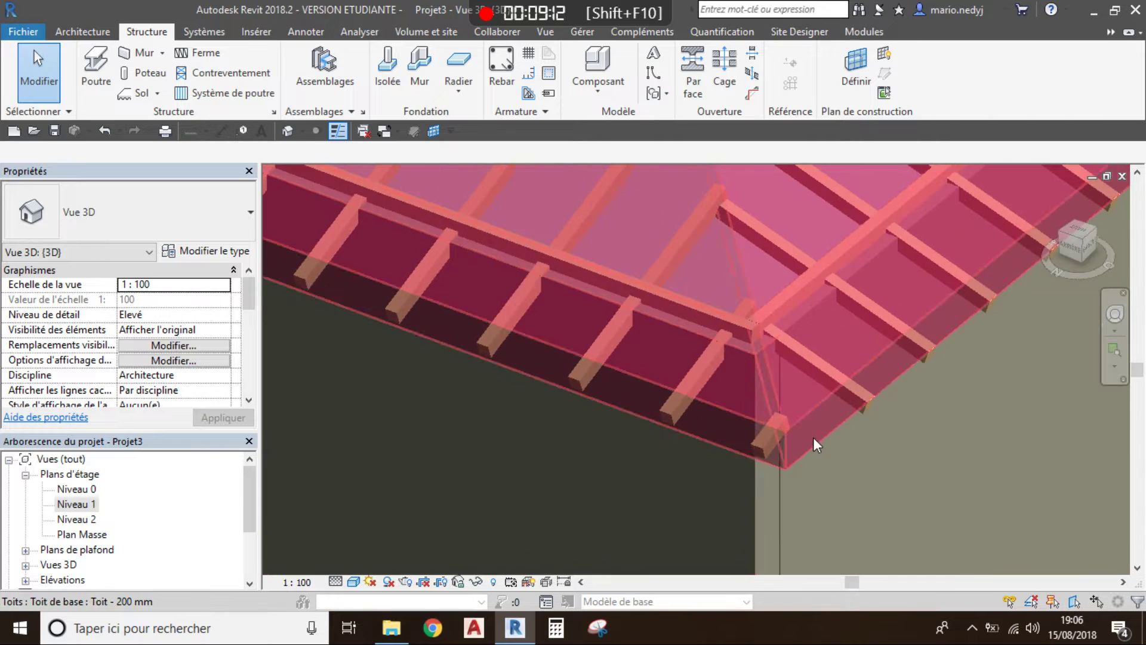
click(817, 420)
key(h)
key(h)
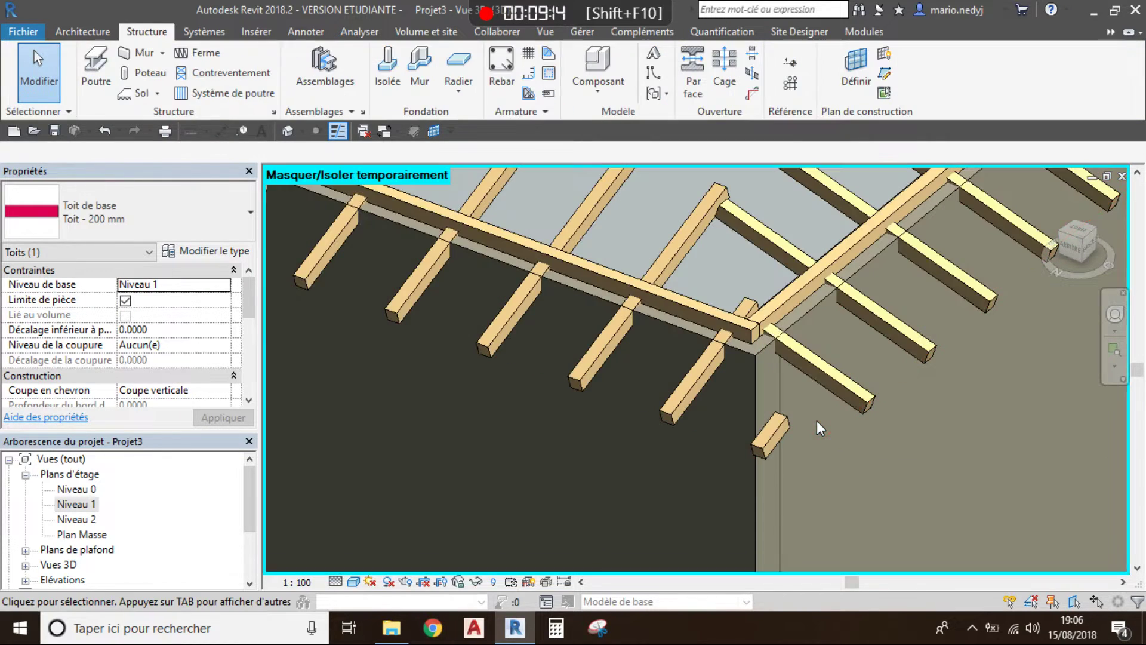
Unpin and delete the stray short Chevron piece below the wall corner of the framed end slope.
click(768, 432)
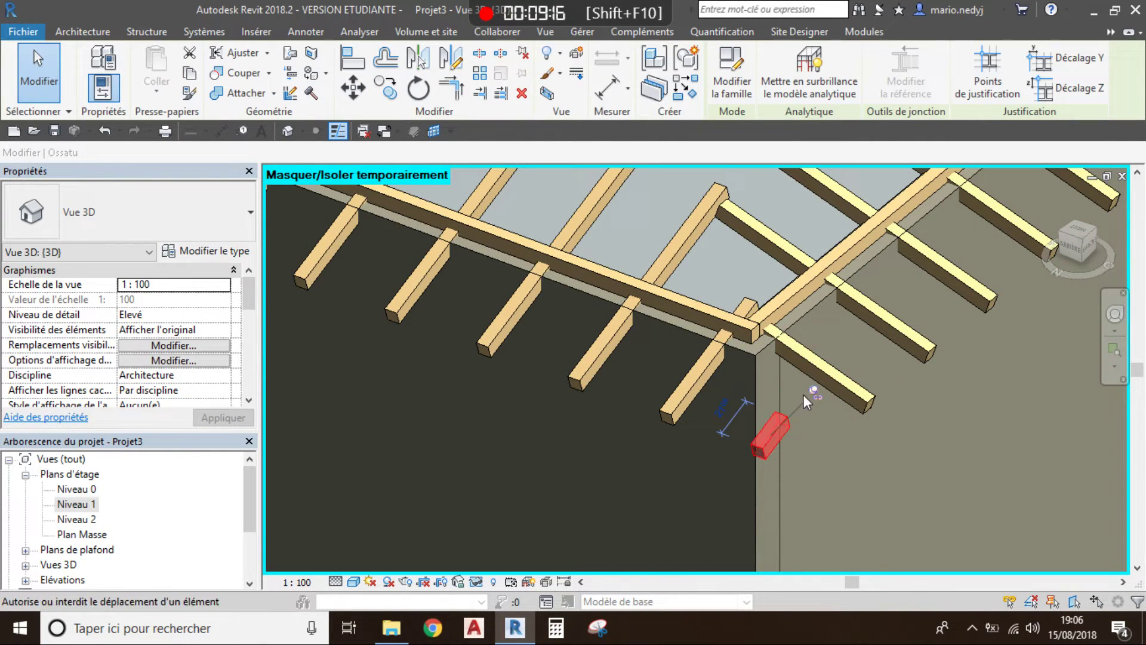
click(811, 391)
key(Delete)
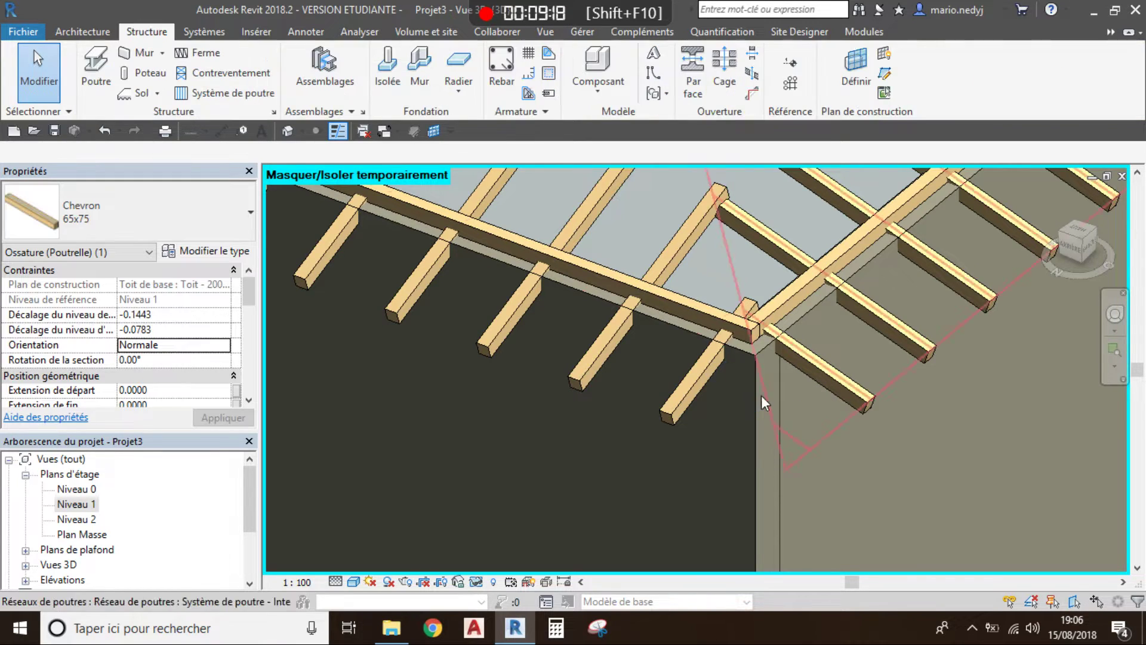
Delete the stray short Chevron piece at the other corner of the same end slope.
scroll(665, 358, down, 2)
scroll(664, 356, down, 2)
scroll(519, 300, down, 1)
shift+middle_drag(519, 299, 685, 315)
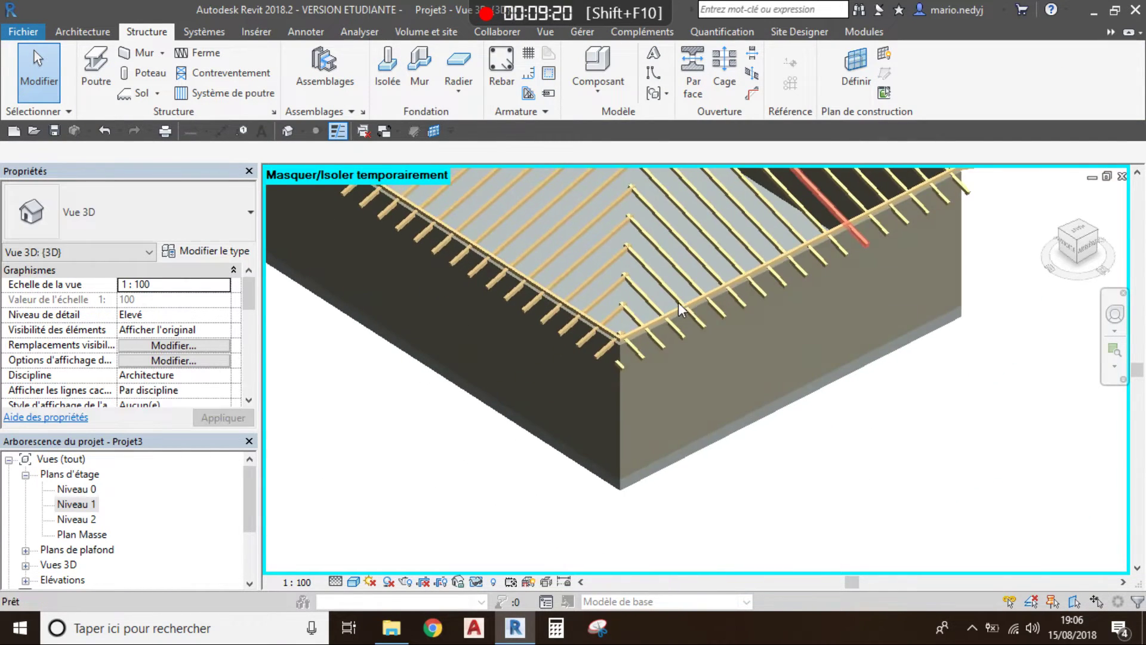
scroll(618, 370, up, 2)
scroll(639, 385, up, 3)
click(624, 361)
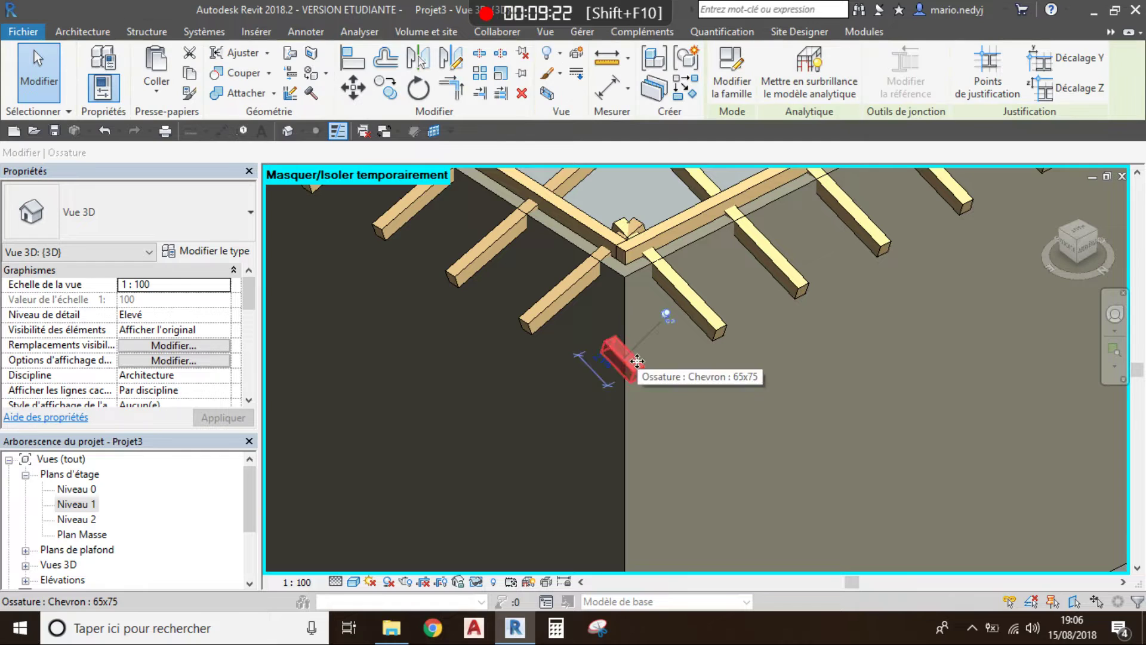
key(Delete)
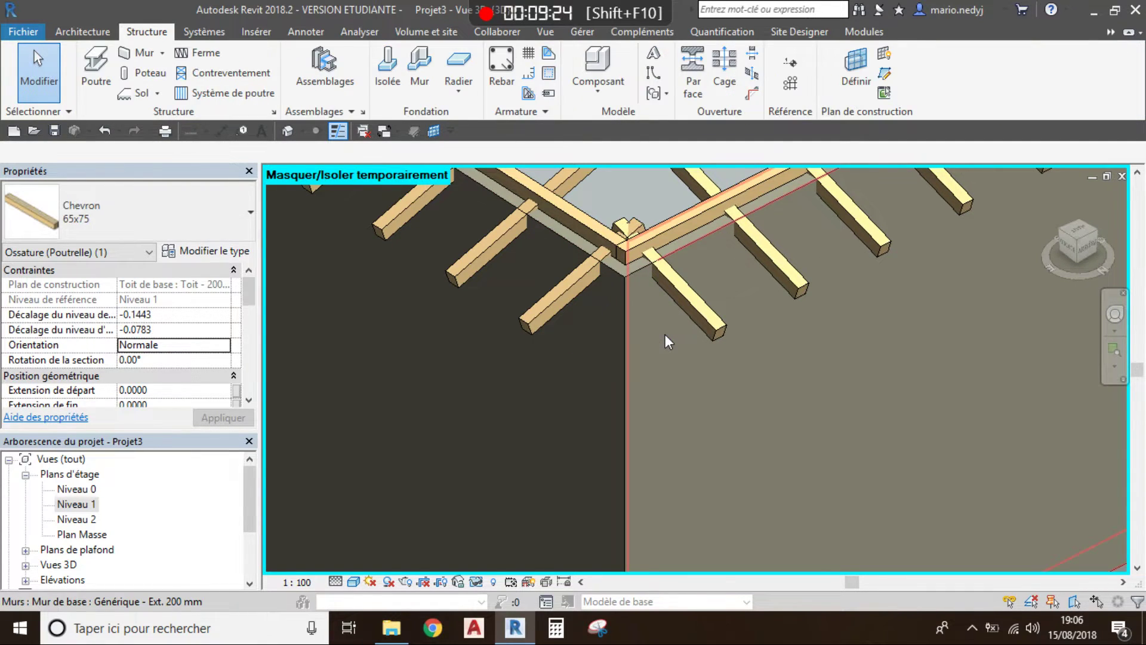
Reset the temporary hide so the roof is shown again over the Chevrons.
scroll(666, 335, down, 2)
scroll(665, 334, down, 1)
key(h)
key(r)
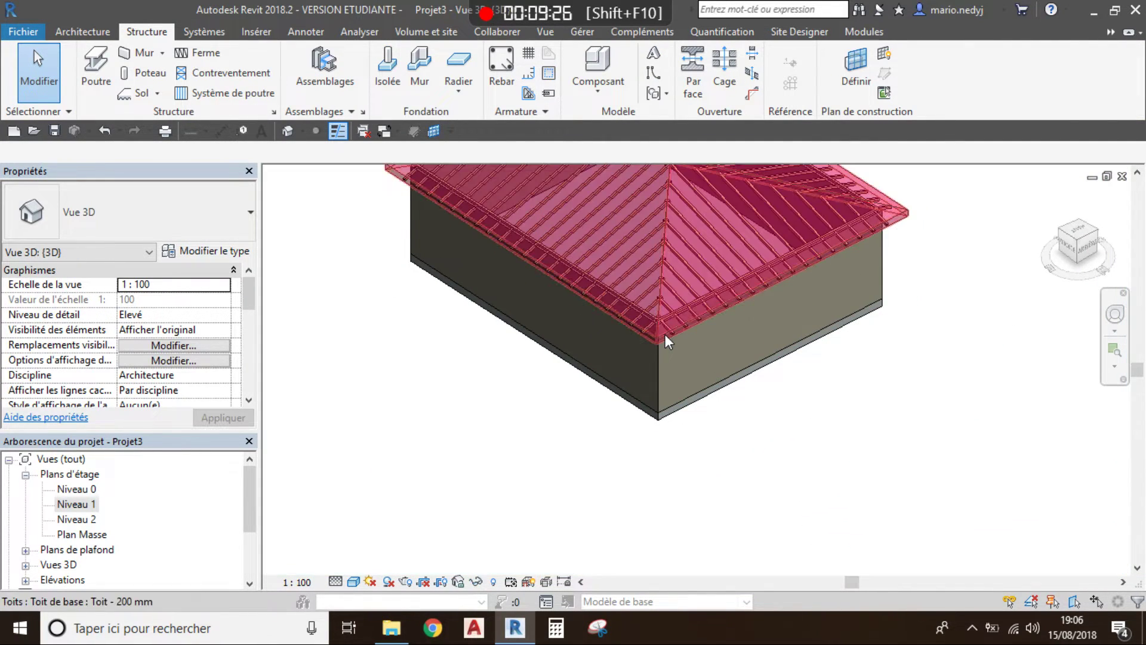
Start a beam system and set its work plane by picking the remaining unframed triangular slope of the roof.
shift+middle_drag(472, 311, 617, 424)
scroll(580, 328, up, 2)
shift+middle_drag(582, 332, 608, 306)
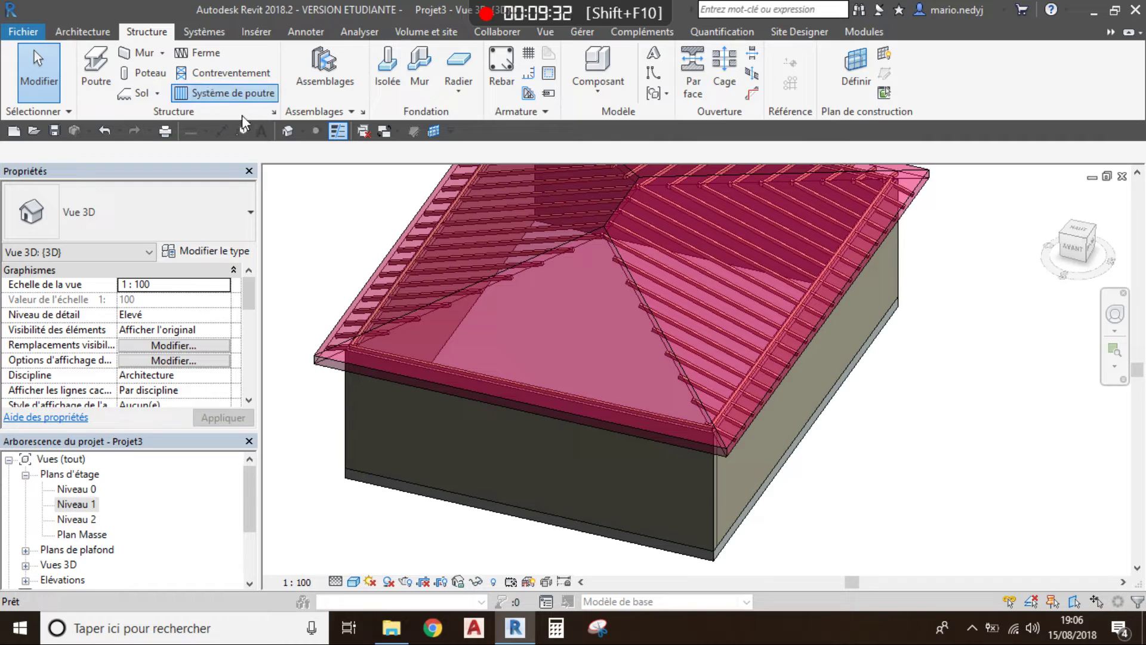
click(235, 94)
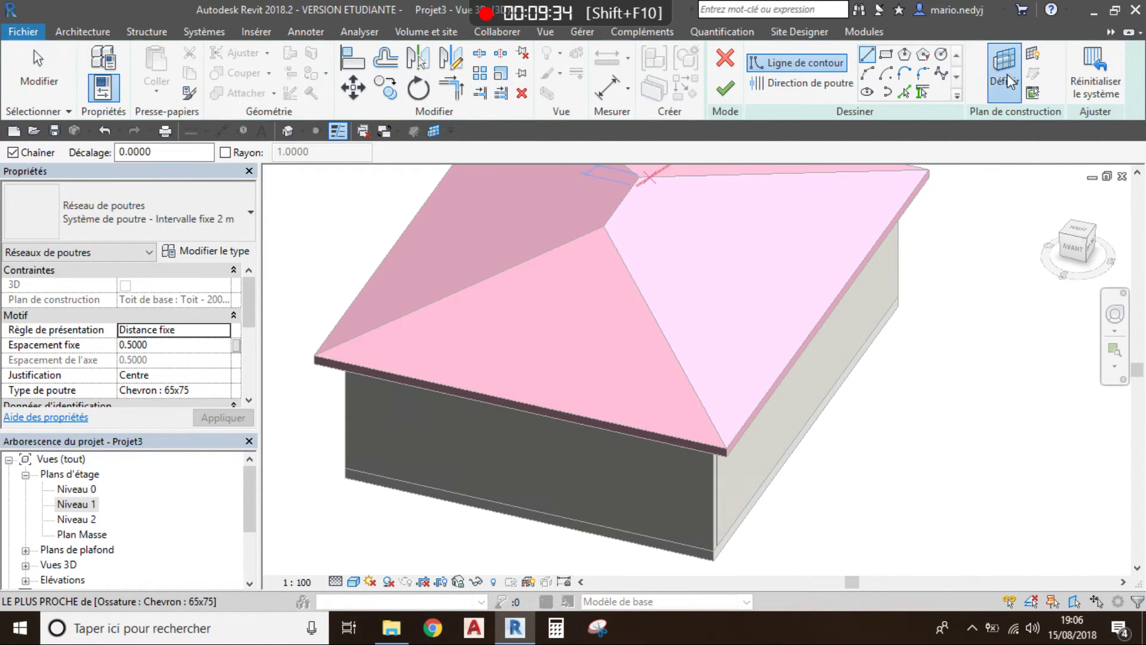
click(1006, 80)
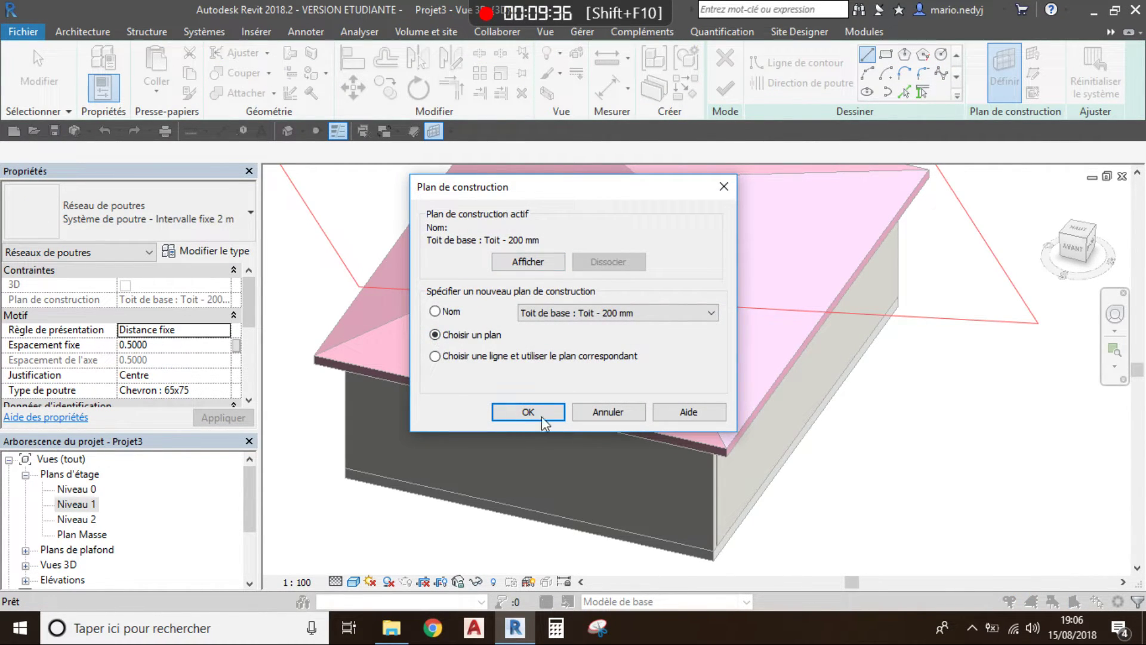
click(543, 419)
click(640, 349)
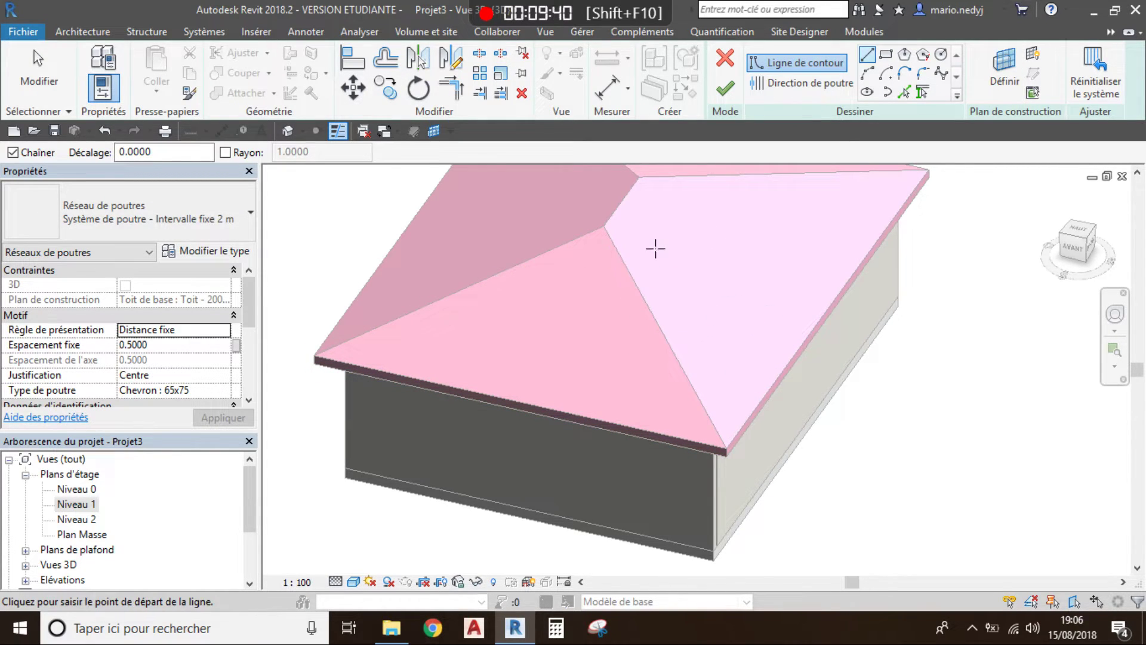
Pick the two hip edges and the eave edge of the remaining triangular slope as the beam system boundary.
click(904, 92)
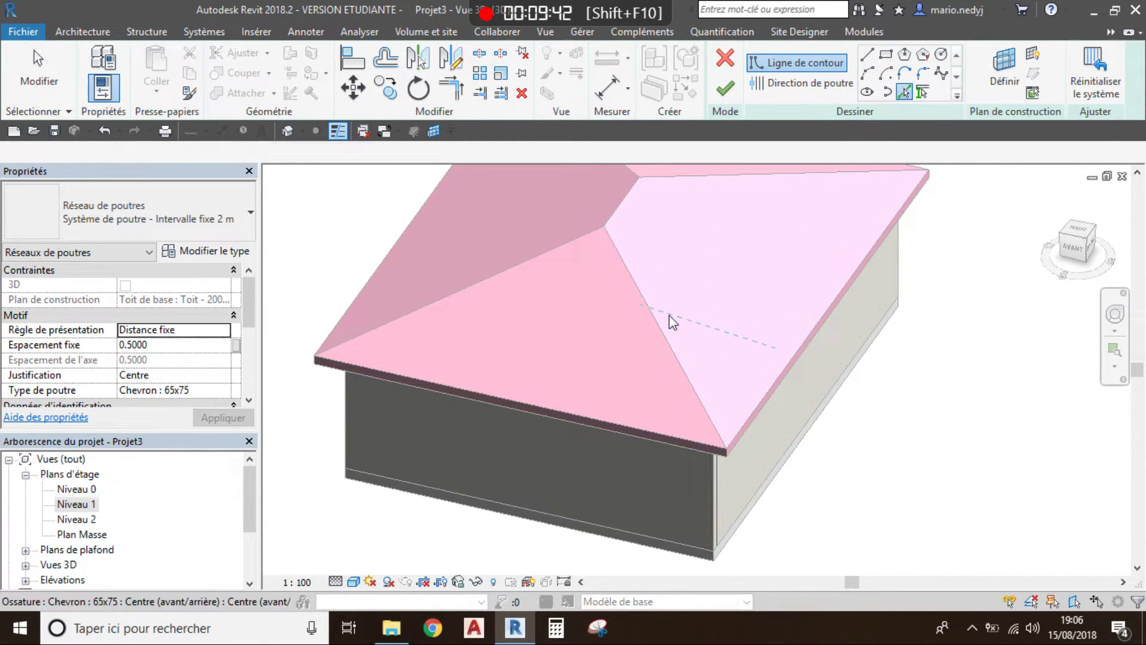
scroll(624, 273, up, 3)
key(Tab)
key(Tab)
key(Tab)
key(Tab)
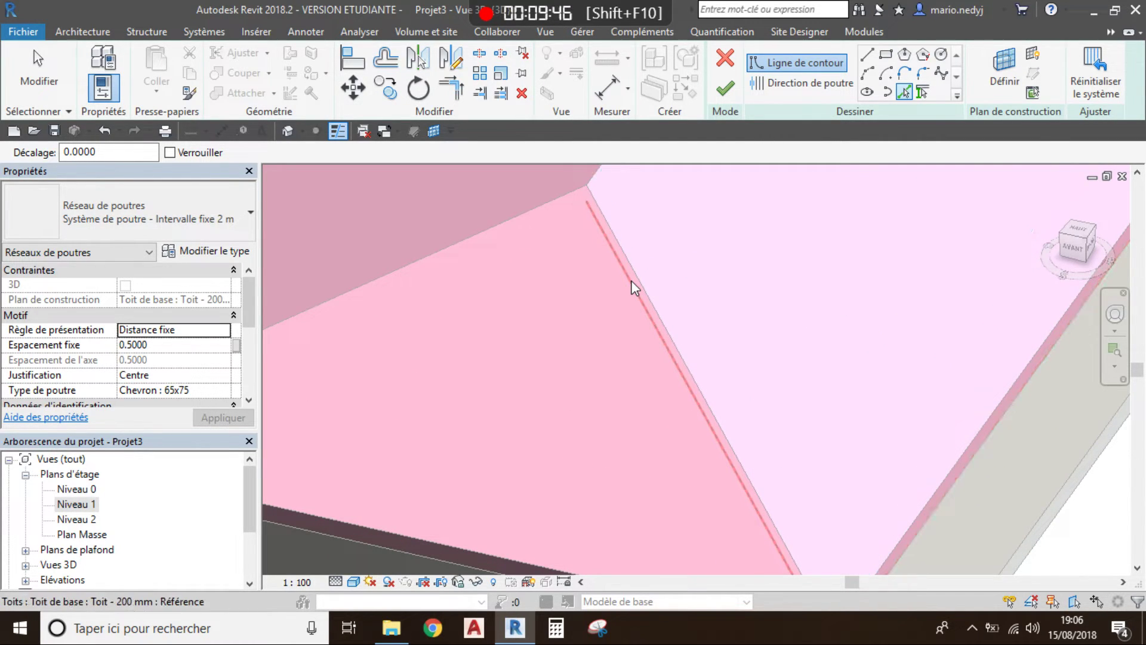
key(Tab)
click(632, 281)
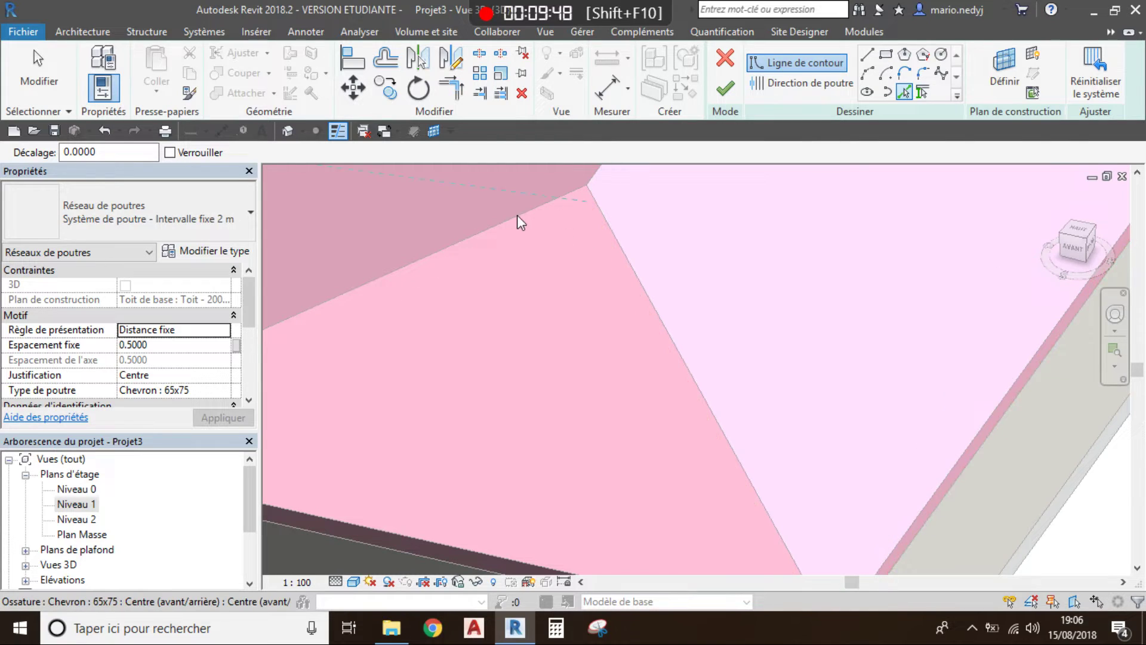
key(Tab)
key(Tab)
key(Tab)
key(Tab)
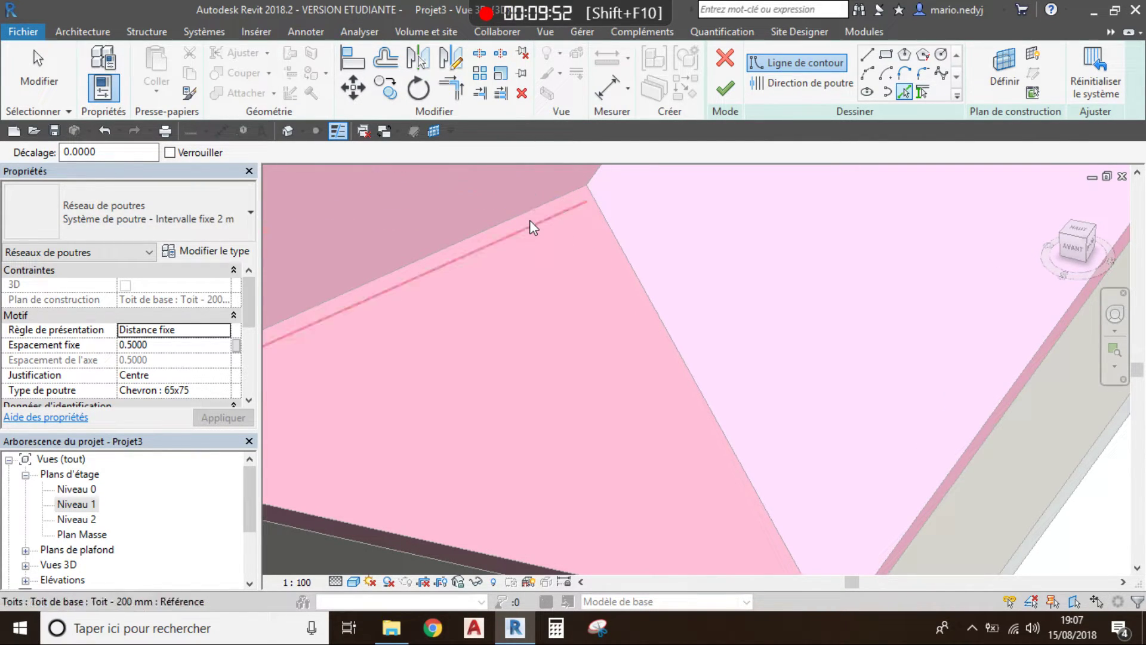
scroll(529, 220, down, 3)
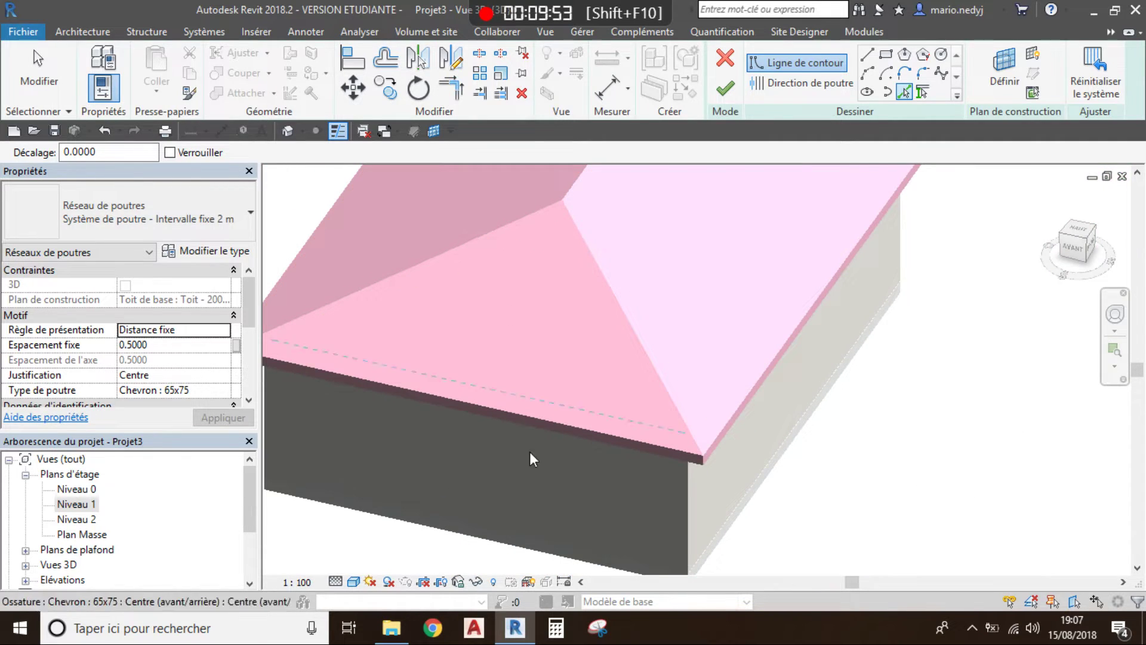
click(535, 413)
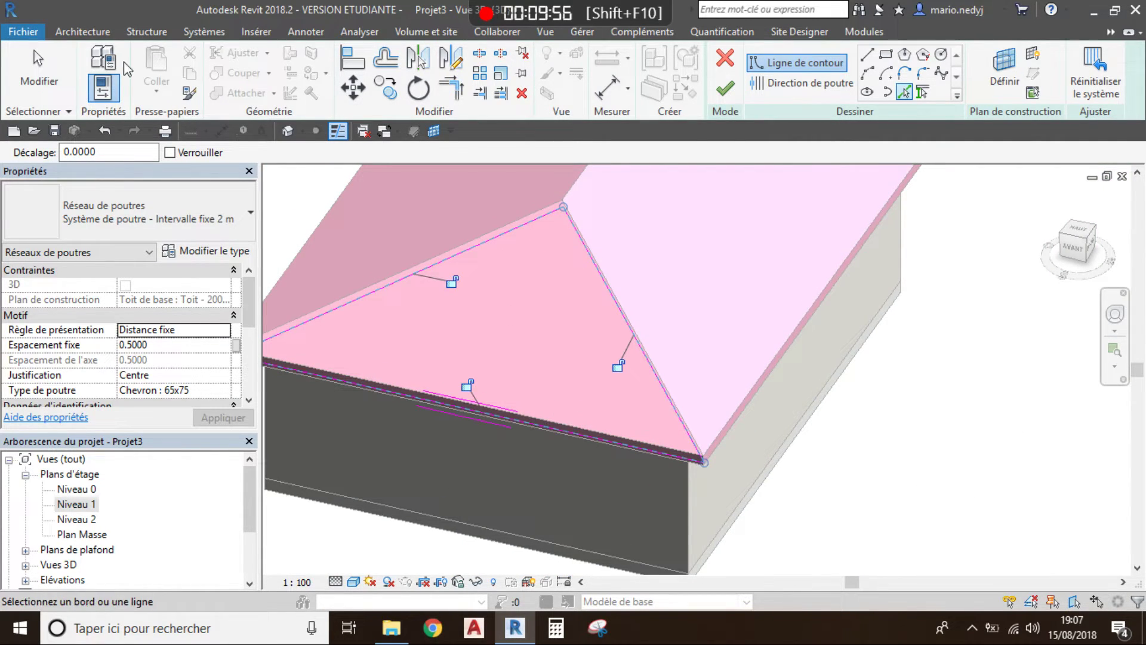
Draw the beam direction line from the middle of the eave to the slope's apex and finish the beam system.
click(809, 83)
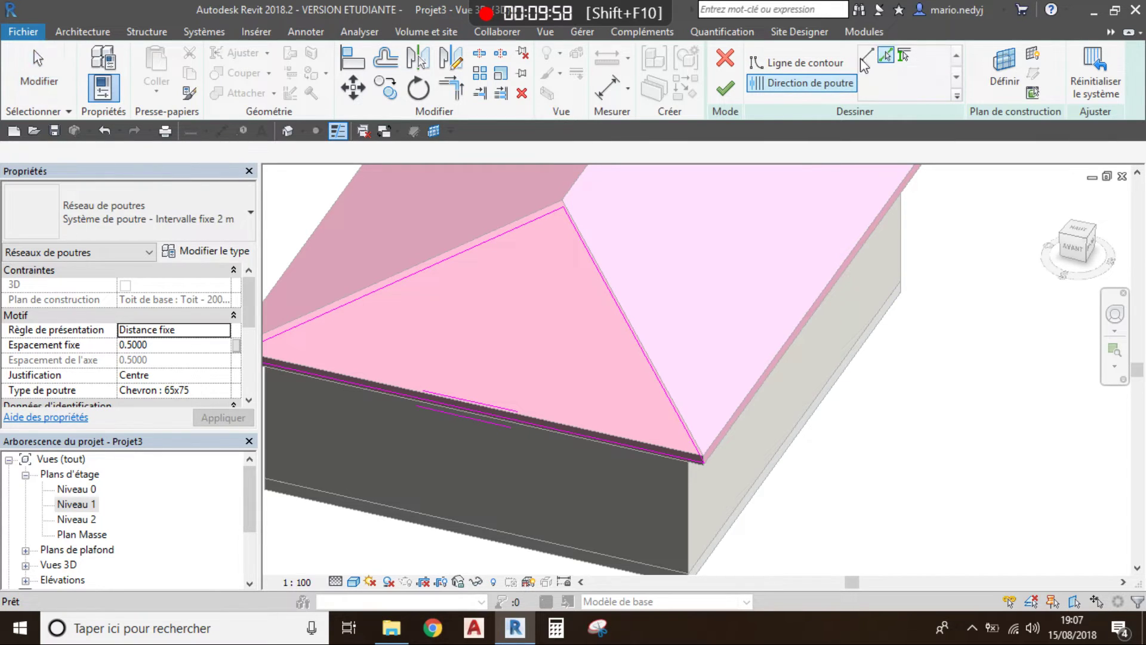
click(469, 409)
click(563, 209)
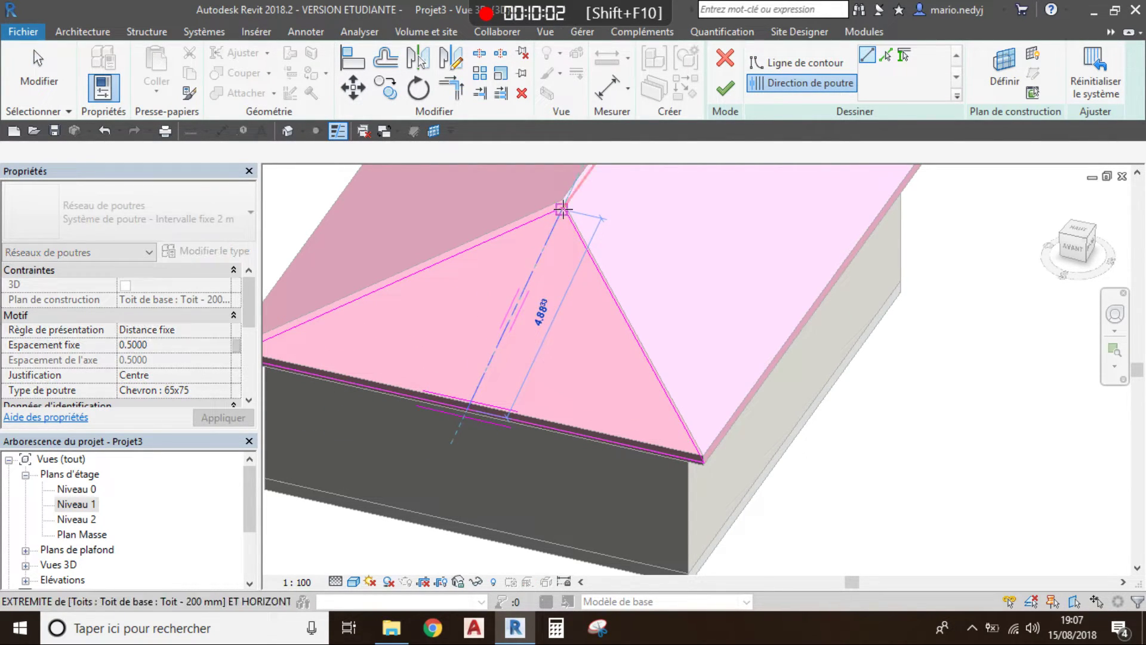
click(562, 209)
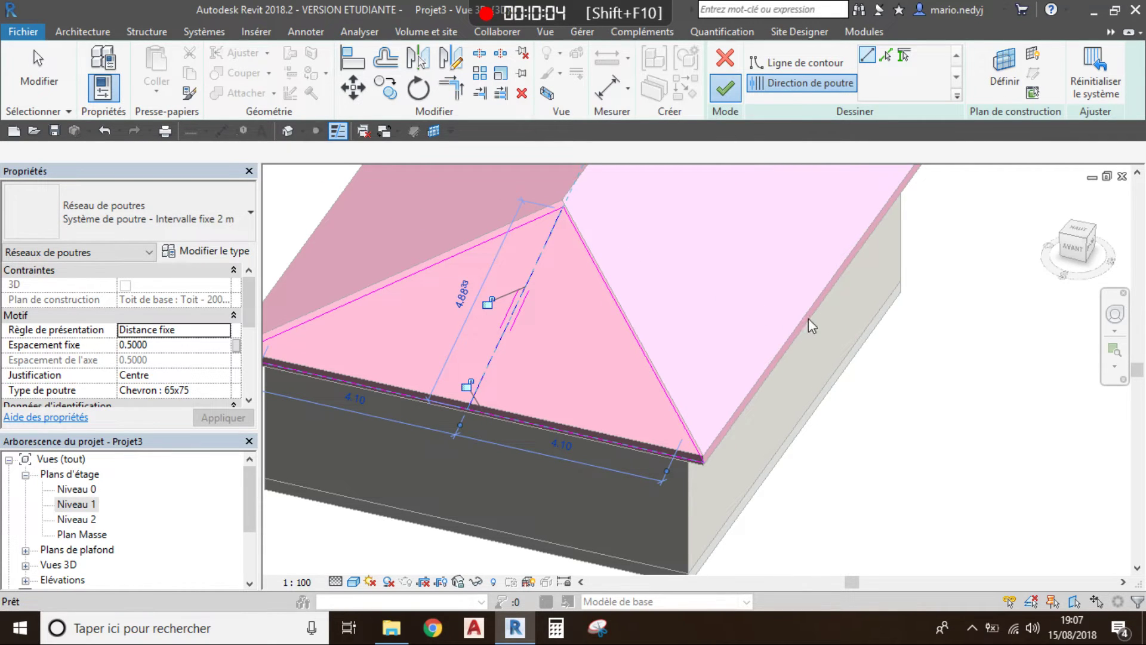
click(725, 87)
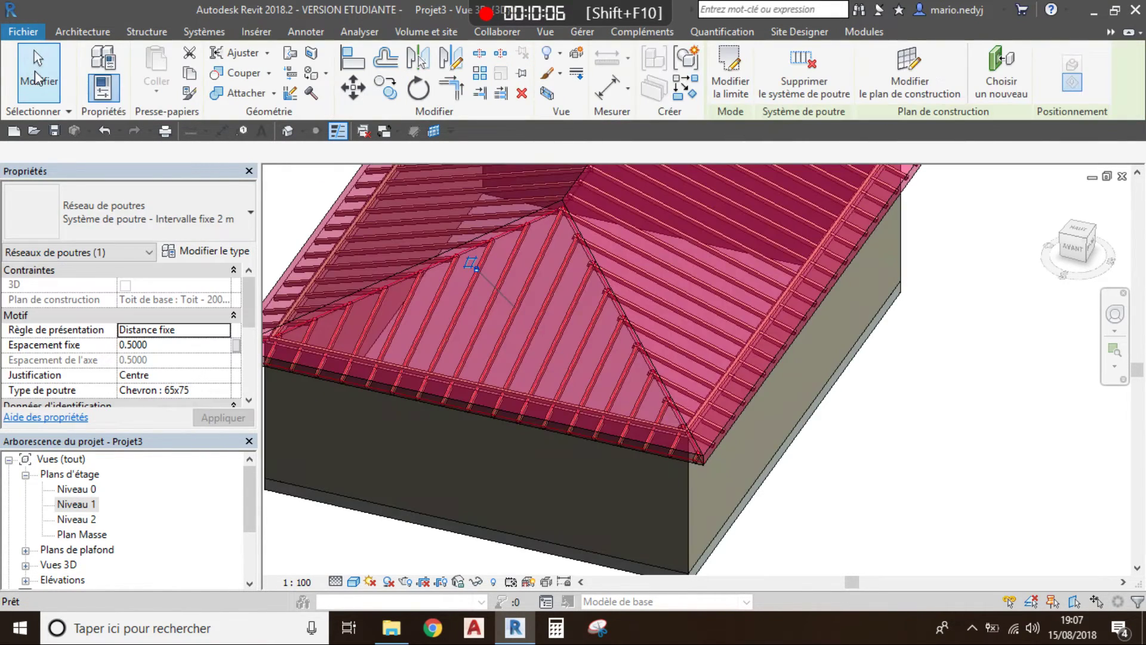
click(36, 75)
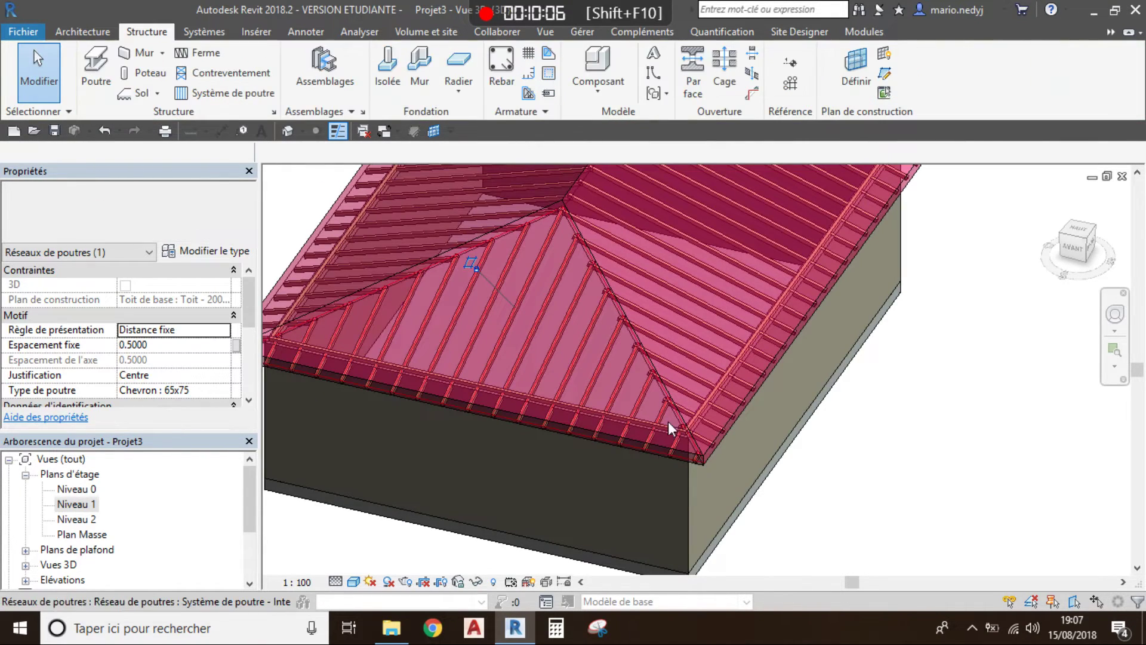
Temporarily hide the roof and delete the stray short Chevron piece outside the nearest corner of the new slope.
click(591, 249)
key(h)
key(h)
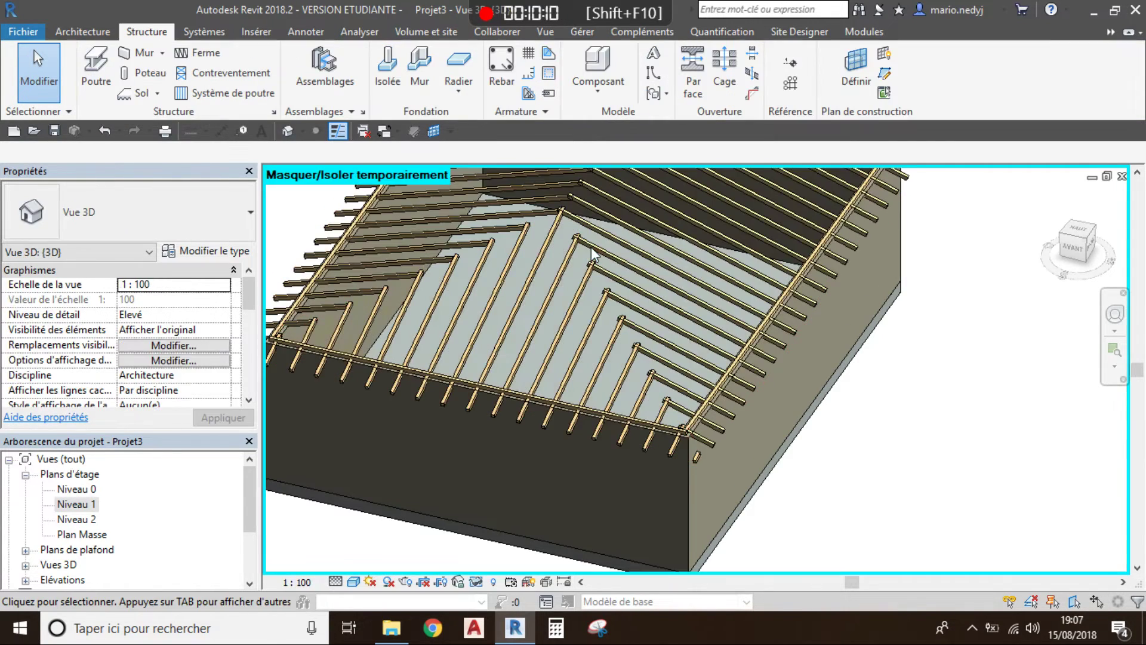
scroll(732, 452, up, 4)
click(690, 468)
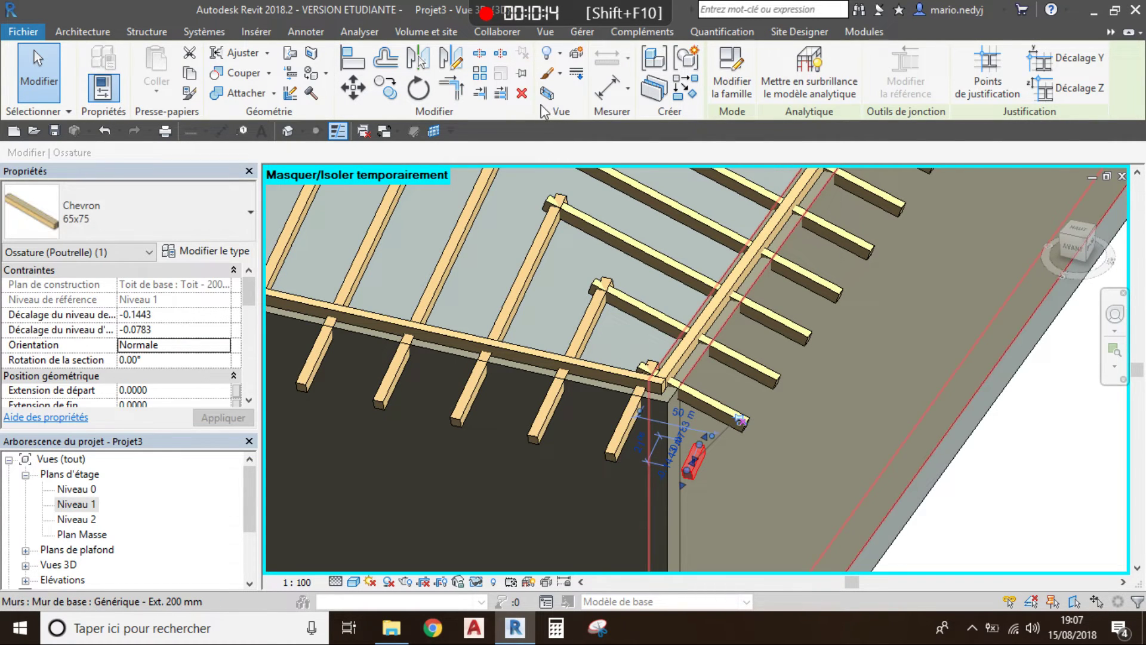
click(522, 93)
Delete the stray Chevron piece hanging outside the next wall corner.
scroll(550, 310, down, 4)
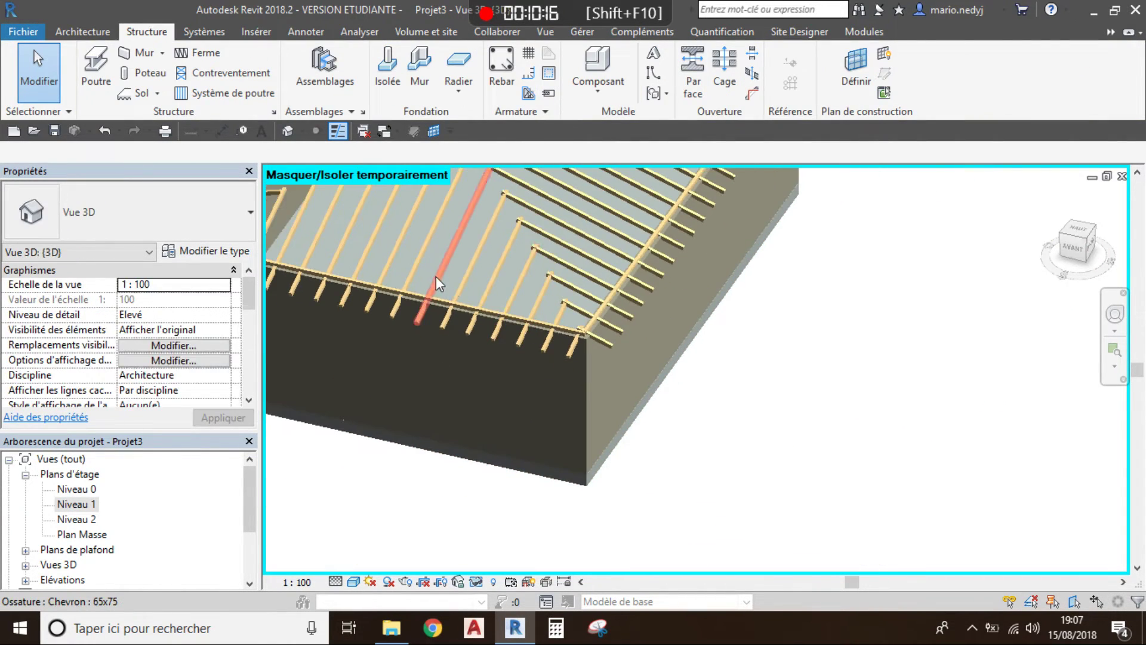
shift+middle_drag(435, 275, 593, 268)
scroll(518, 321, up, 5)
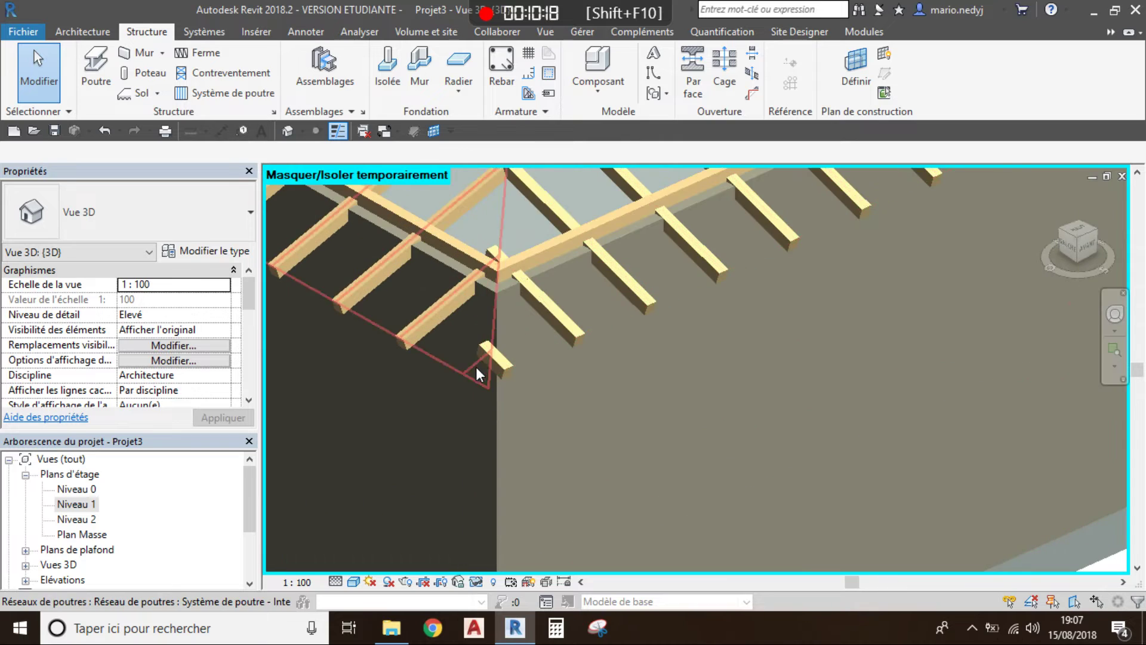
click(504, 357)
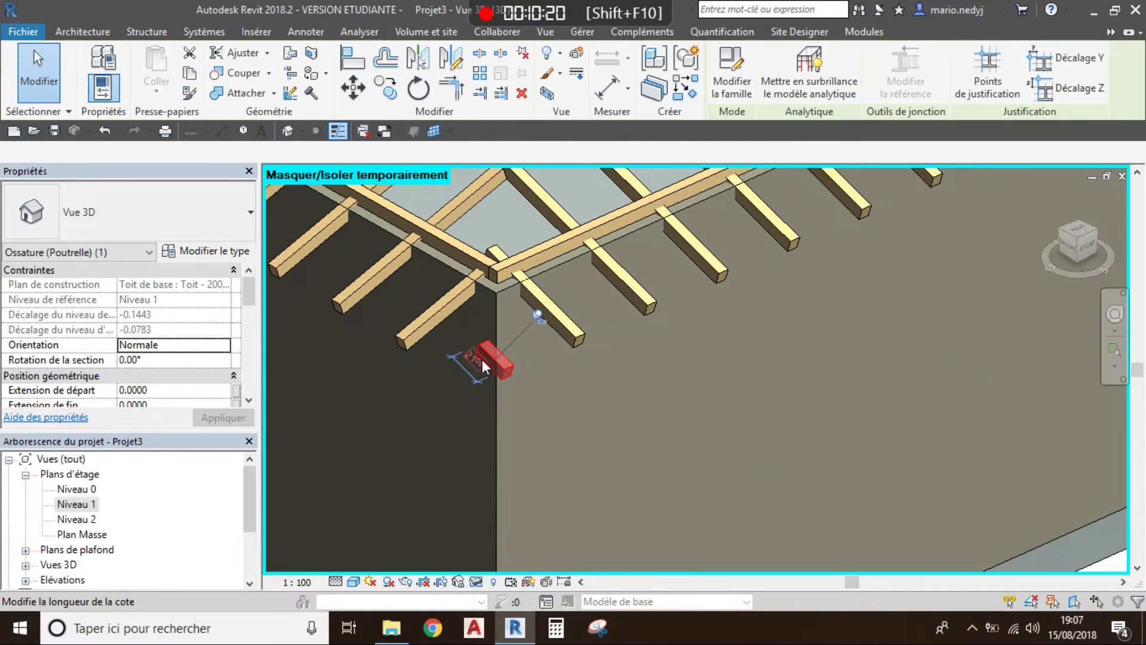
click(521, 94)
Restore the temporarily hidden roof in the 3D view.
scroll(548, 256, down, 3)
key(h)
key(r)
scroll(547, 257, down, 5)
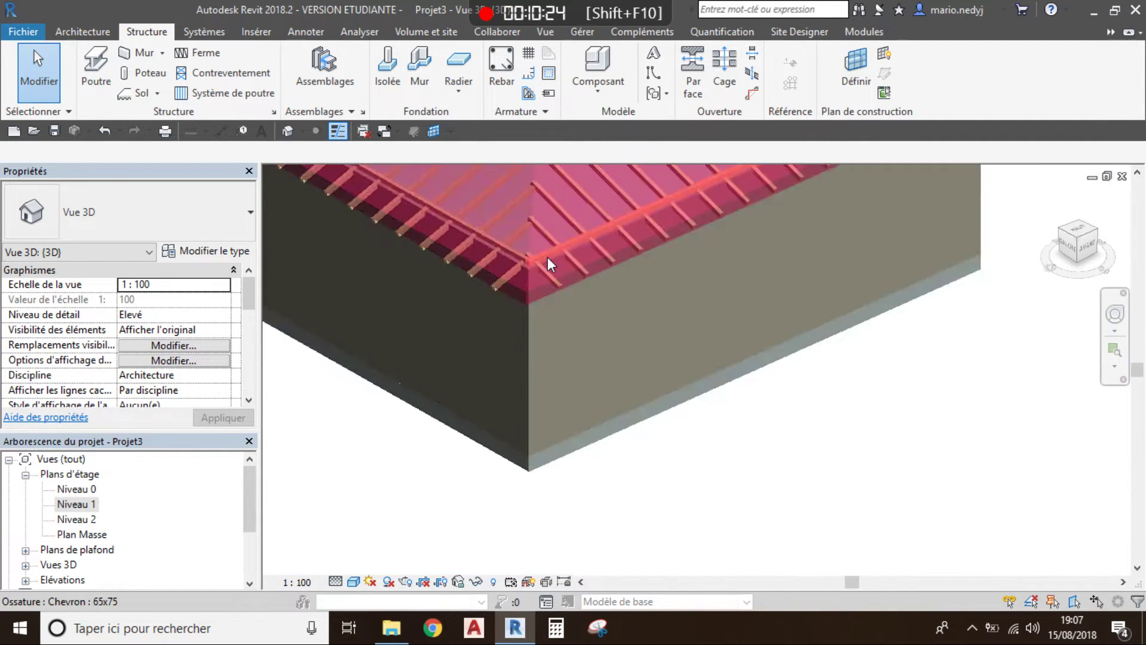
Examine the completed Chevron framing on the roof slopes and corners from several sides of the building.
middle_drag(542, 278, 564, 387)
shift+middle_drag(659, 335, 447, 324)
scroll(511, 362, up, 4)
scroll(511, 362, up, 3)
middle_drag(537, 367, 628, 368)
scroll(628, 368, down, 5)
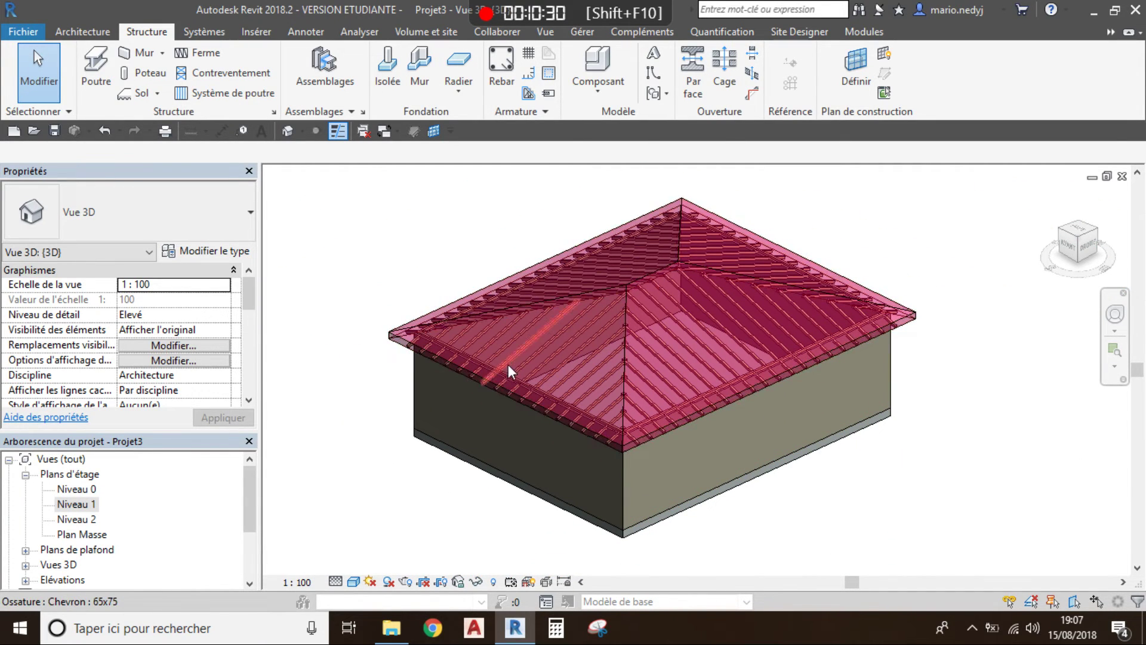
shift+middle_drag(715, 328, 678, 338)
scroll(679, 338, down, 1)
Set the roof's slope to 45% and apply the change.
click(697, 324)
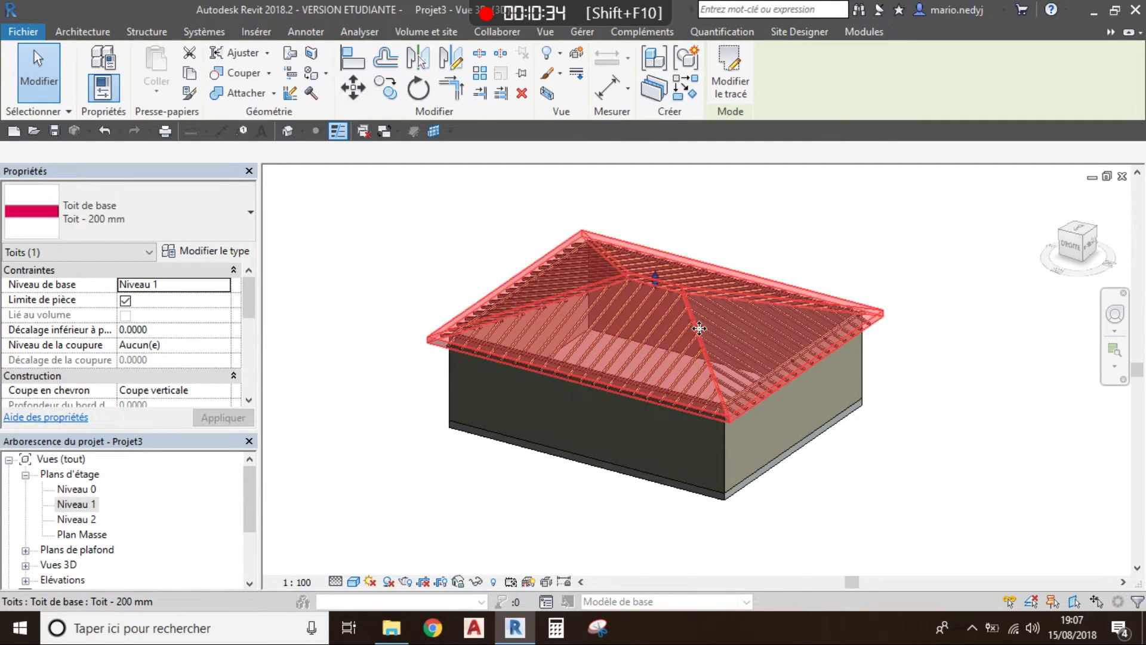
scroll(182, 331, down, 3)
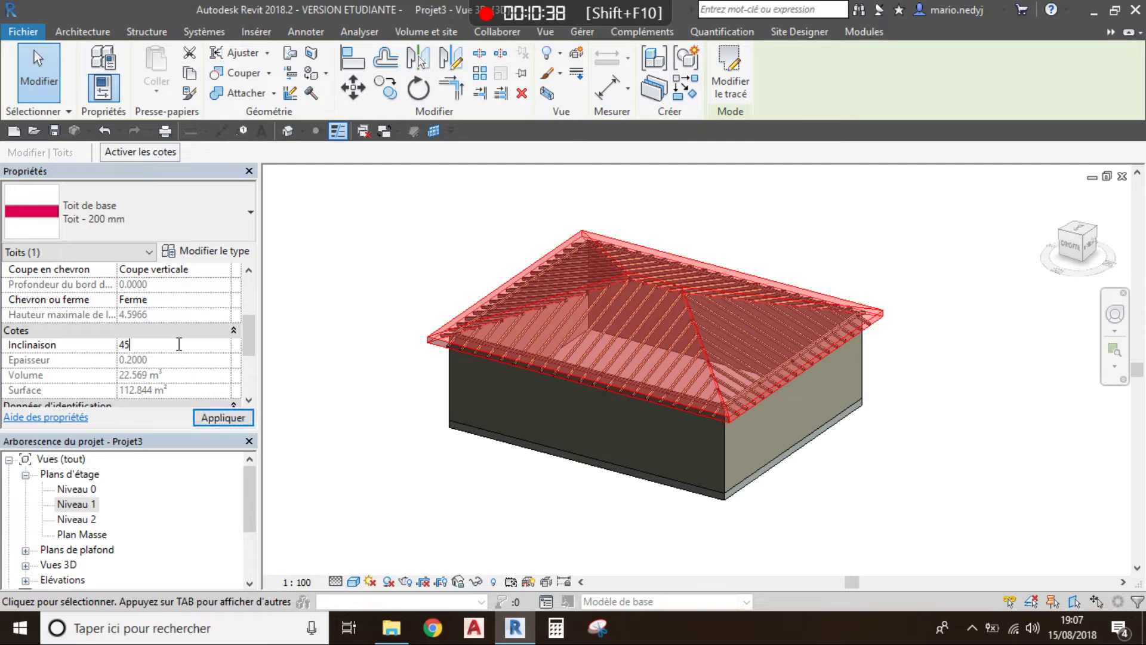
click(216, 419)
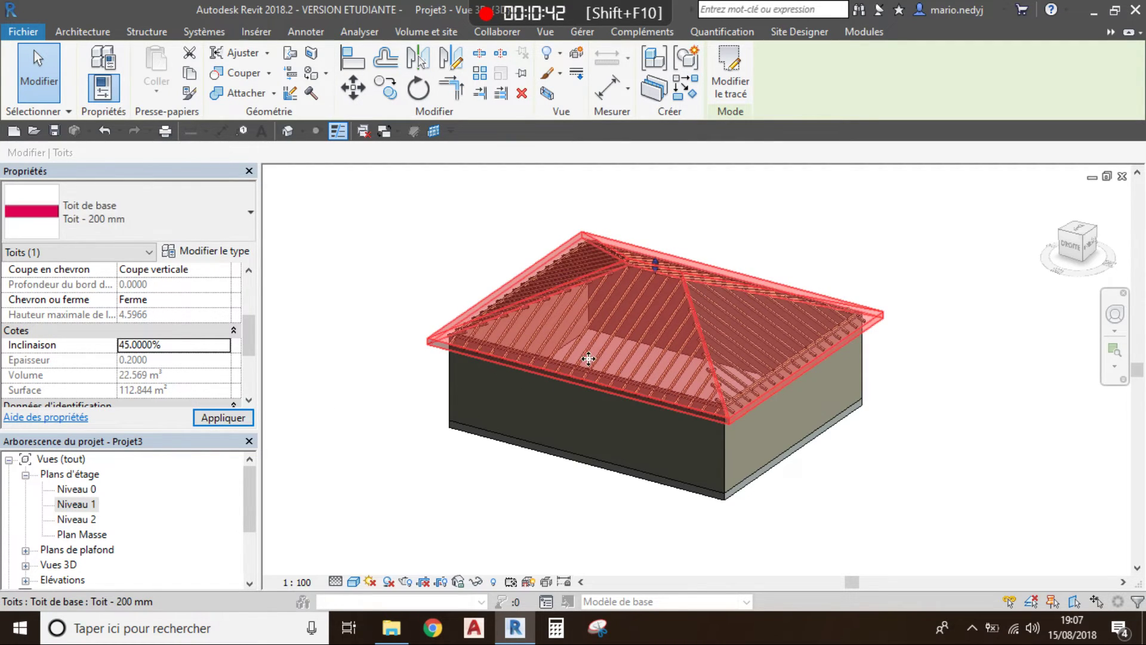
key(Escape)
Review the Chevron framing under the modified roof from several sides and open the Niveau 1 floor plan.
shift+middle_drag(582, 294, 585, 333)
scroll(669, 301, down, 2)
scroll(672, 322, up, 4)
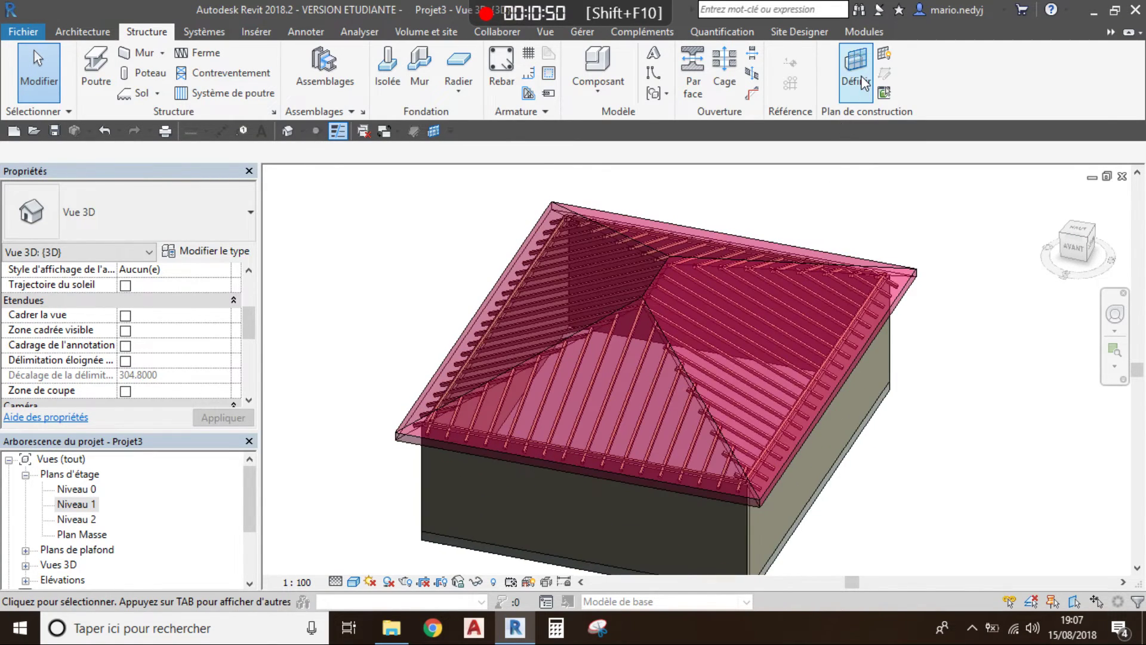
shift+middle_drag(718, 328, 734, 346)
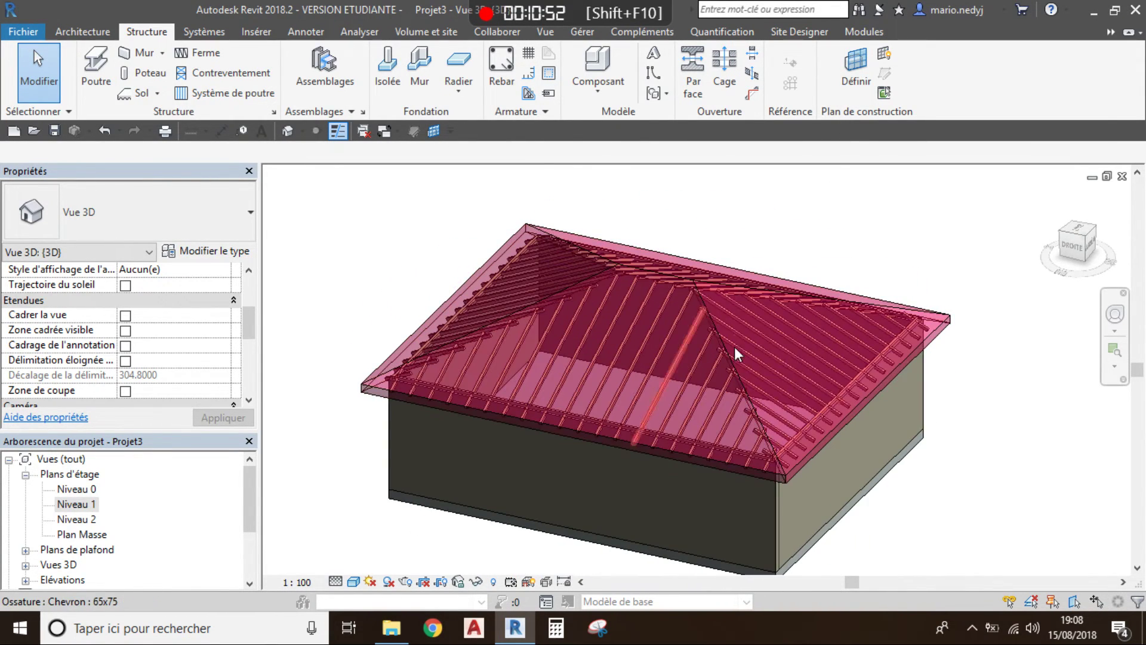
shift+middle_drag(826, 337, 563, 312)
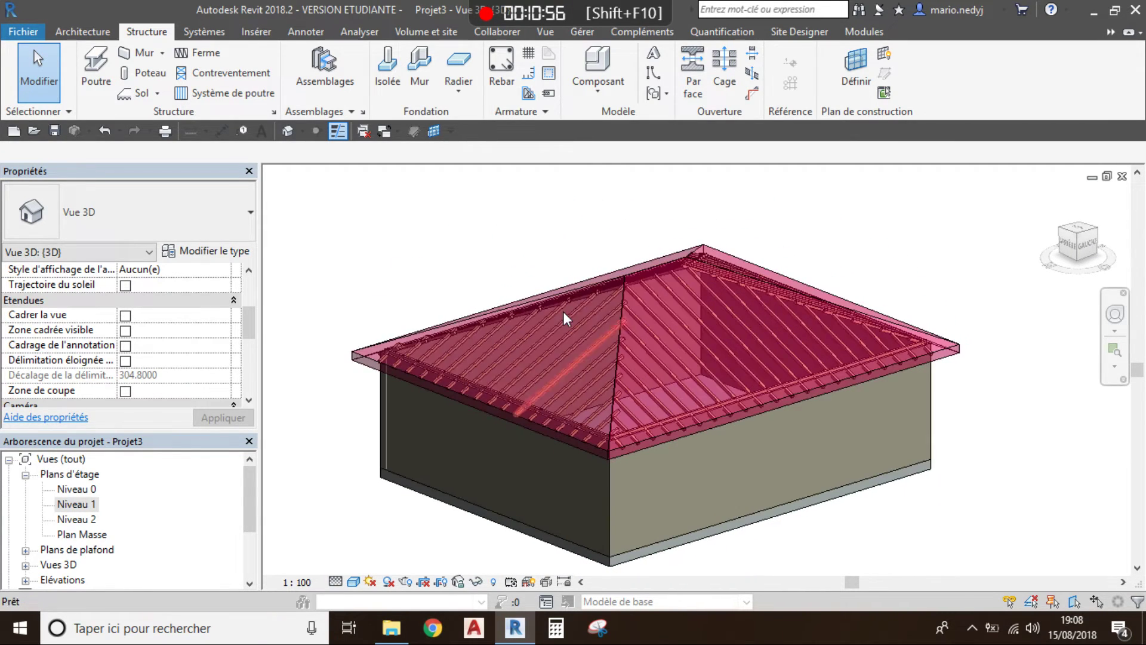
double_click(82, 505)
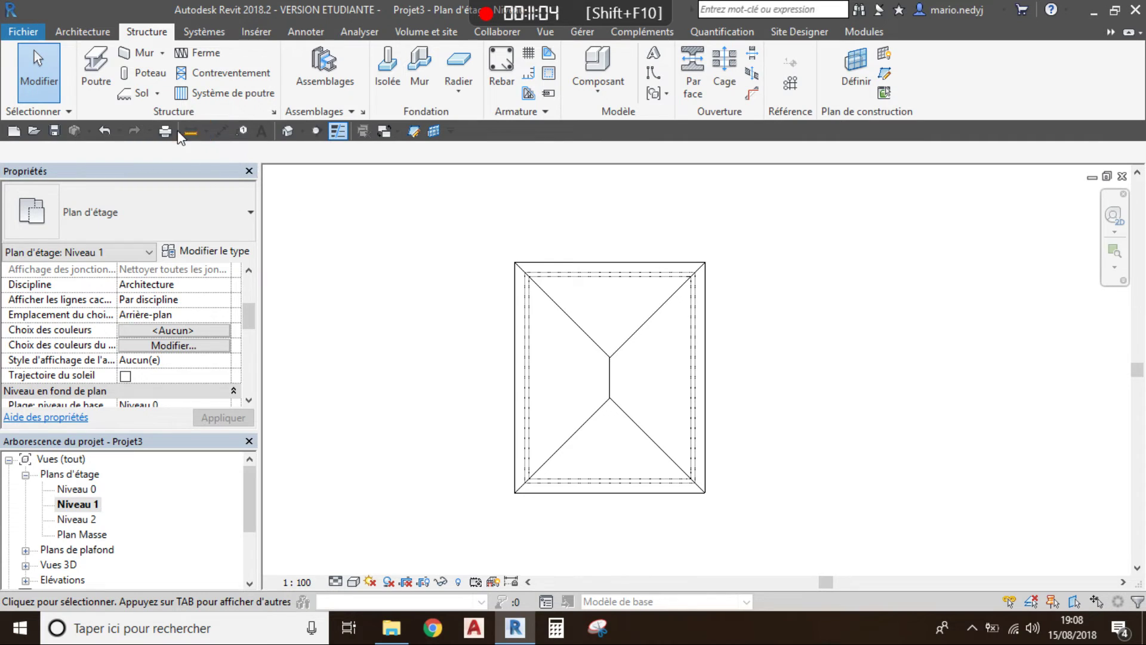
Cut a horizontal building section across the middle of the roof in the Niveau 1 plan and open the section view.
click(318, 133)
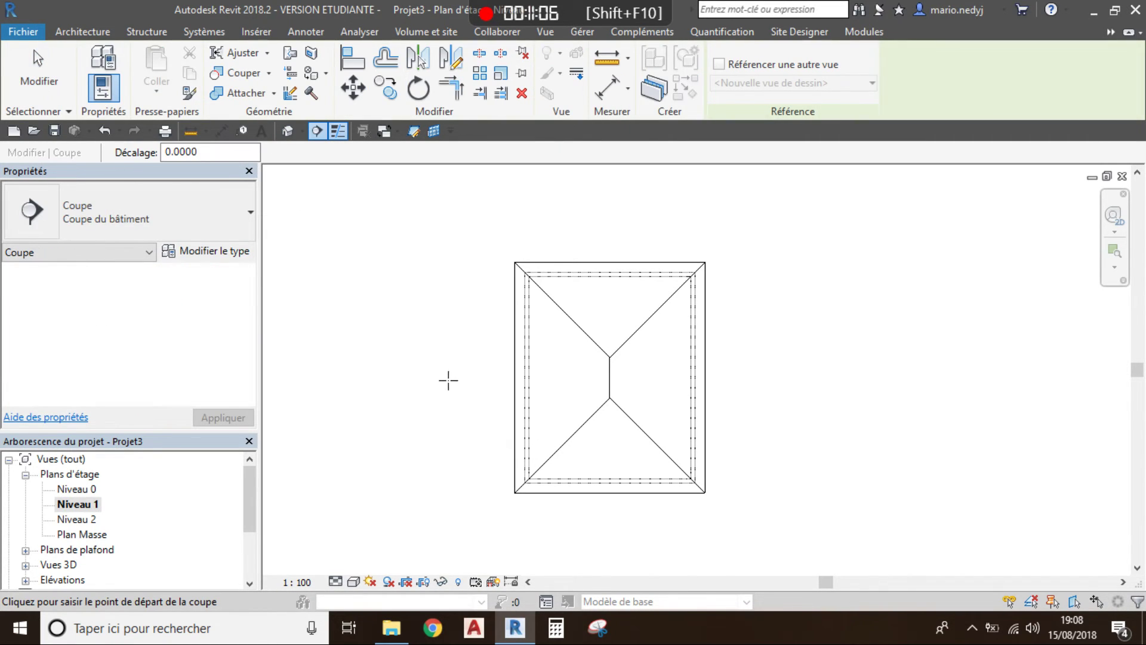
click(538, 382)
click(790, 388)
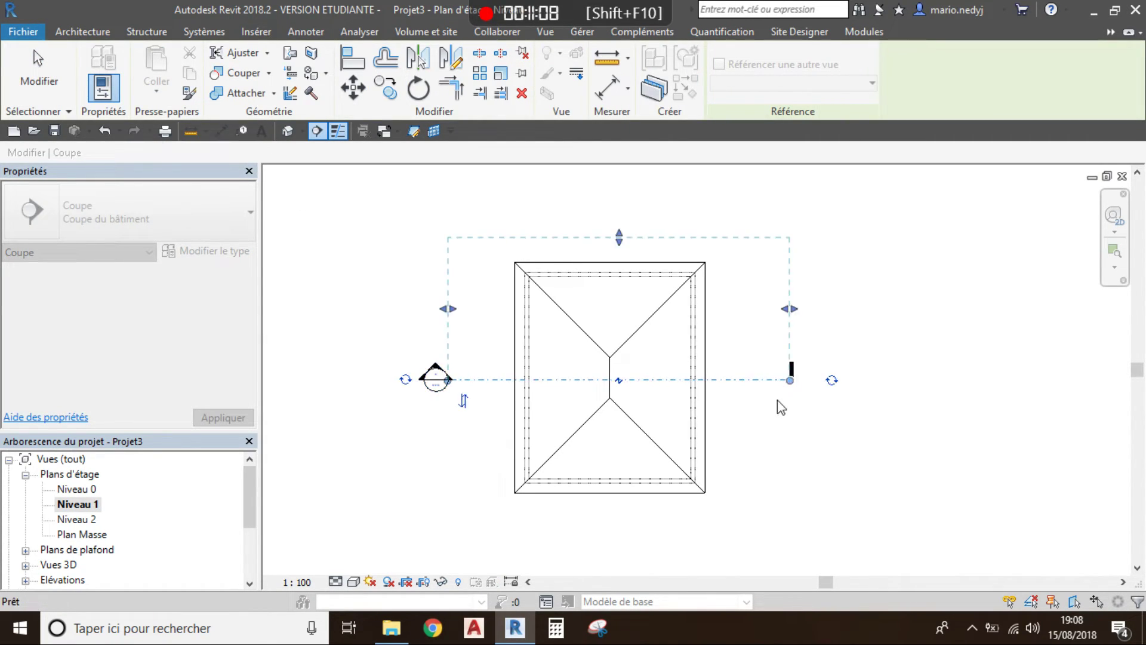
key(Escape)
key(Escape)
scroll(442, 388, up, 5)
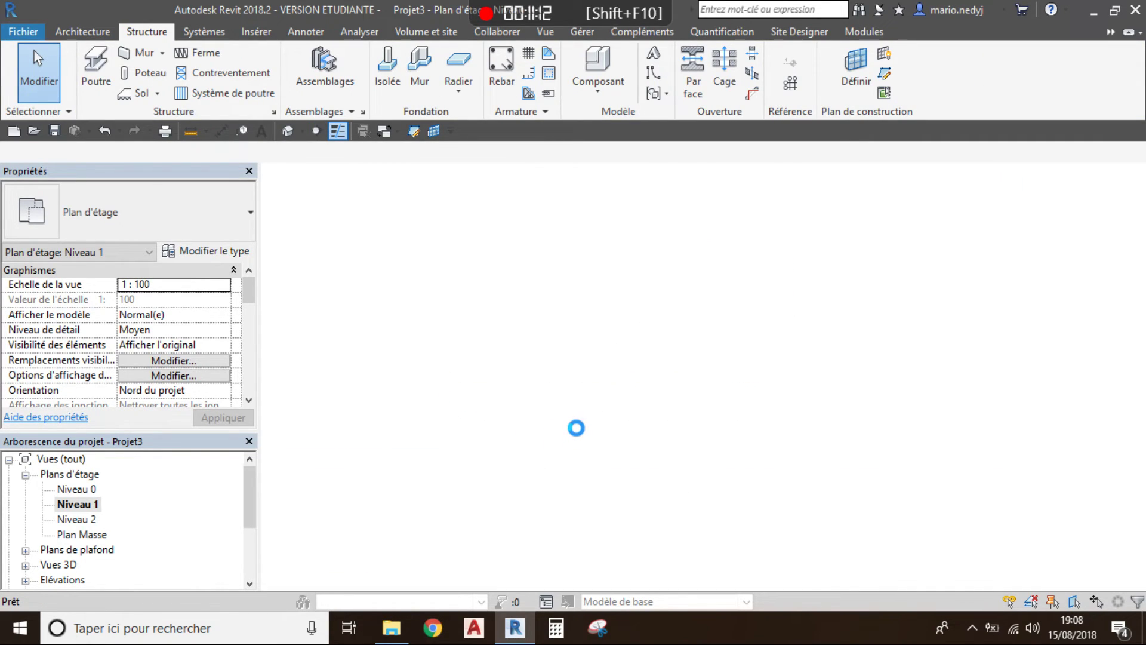
Set the section view's visual style to wireframe (Image filaire).
scroll(657, 412, up, 3)
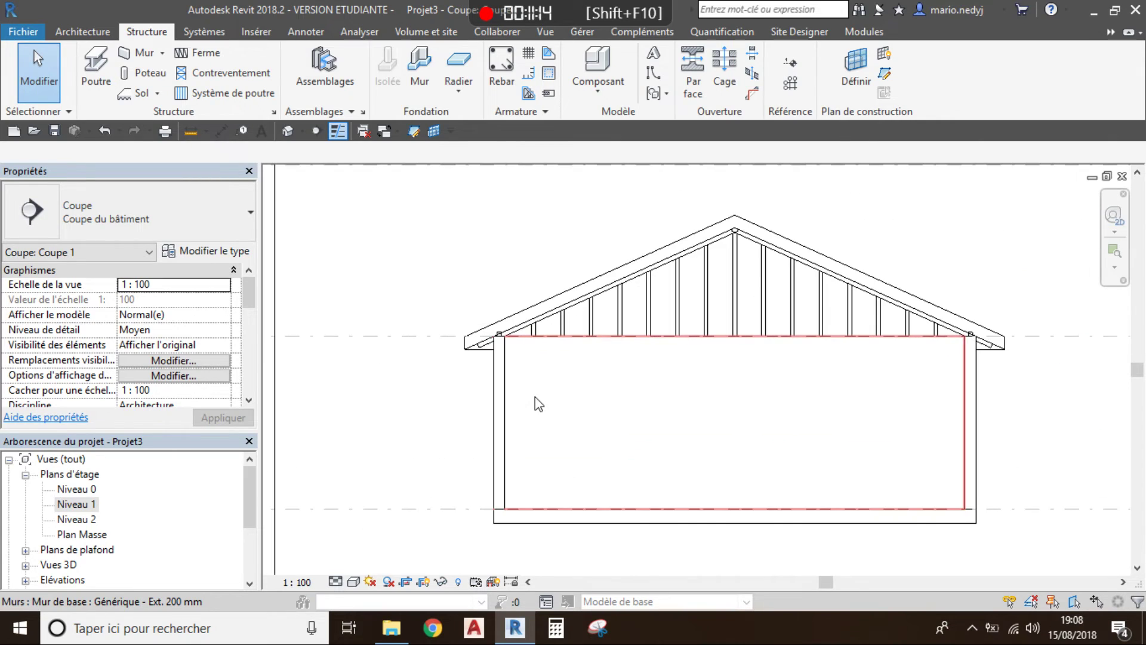
click(354, 582)
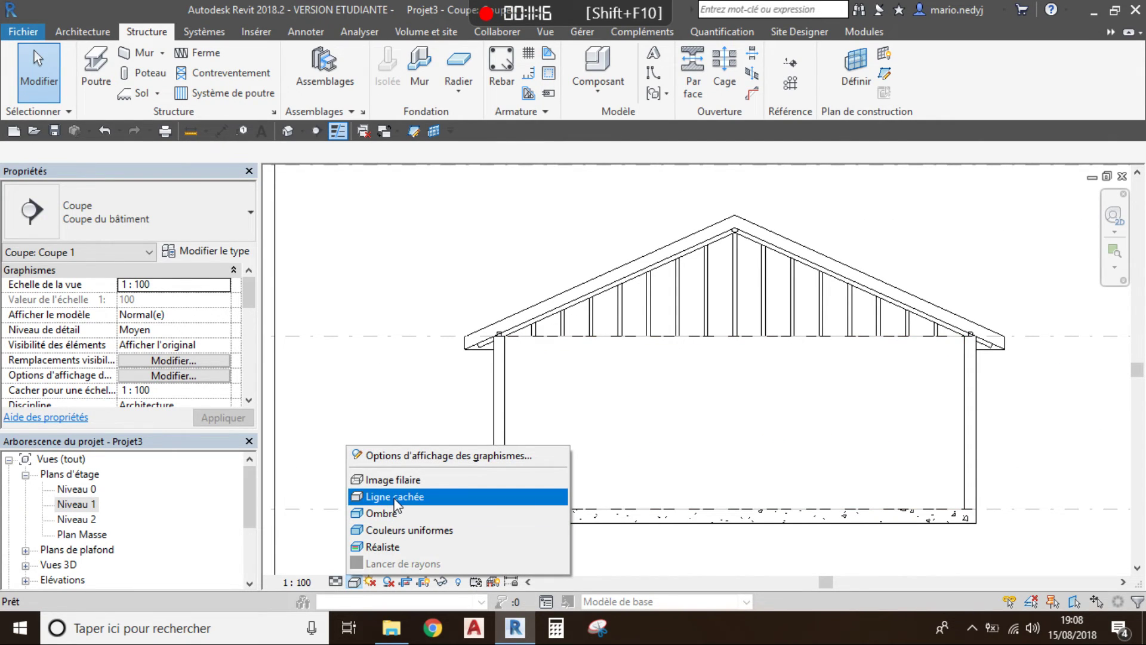
click(410, 485)
Examine how the beams meet the wall top and the roof underside at the left eave of the section.
scroll(511, 376, up, 5)
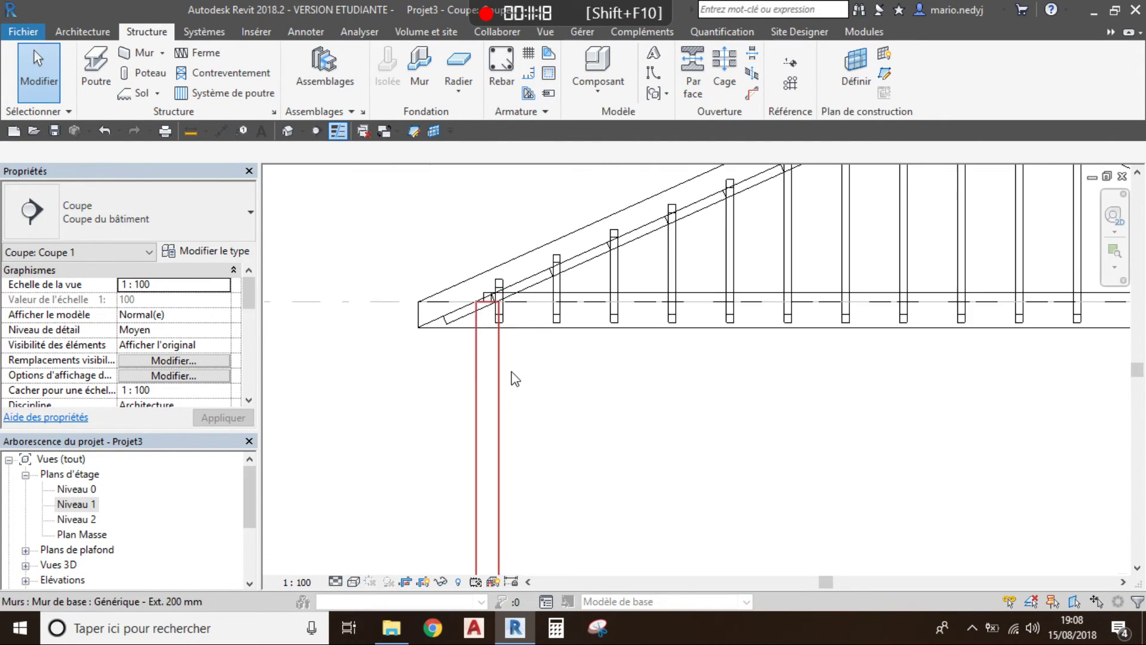
scroll(446, 421, up, 3)
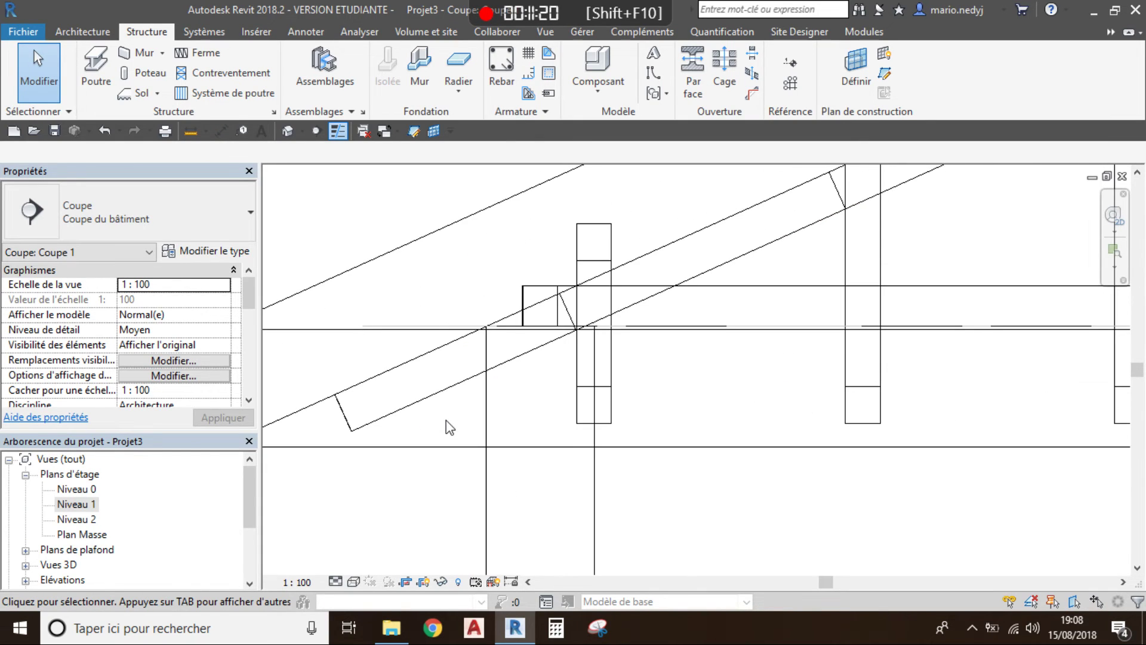
scroll(419, 374, up, 2)
scroll(435, 421, down, 1)
scroll(435, 418, up, 4)
middle_drag(434, 442, 579, 425)
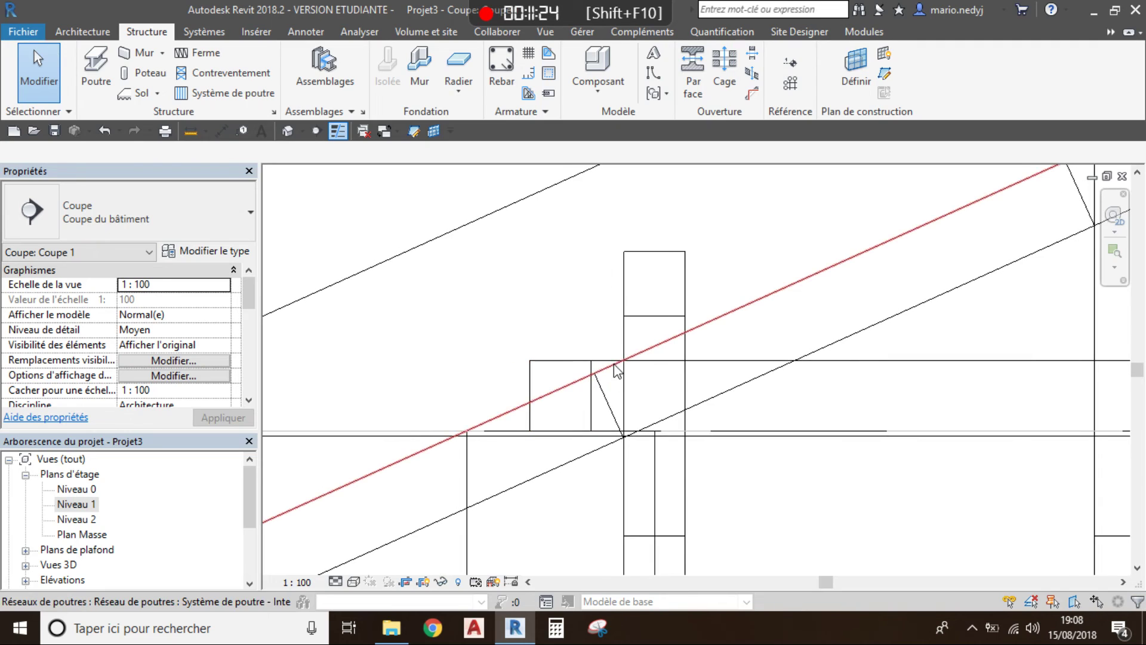
scroll(603, 385, down, 5)
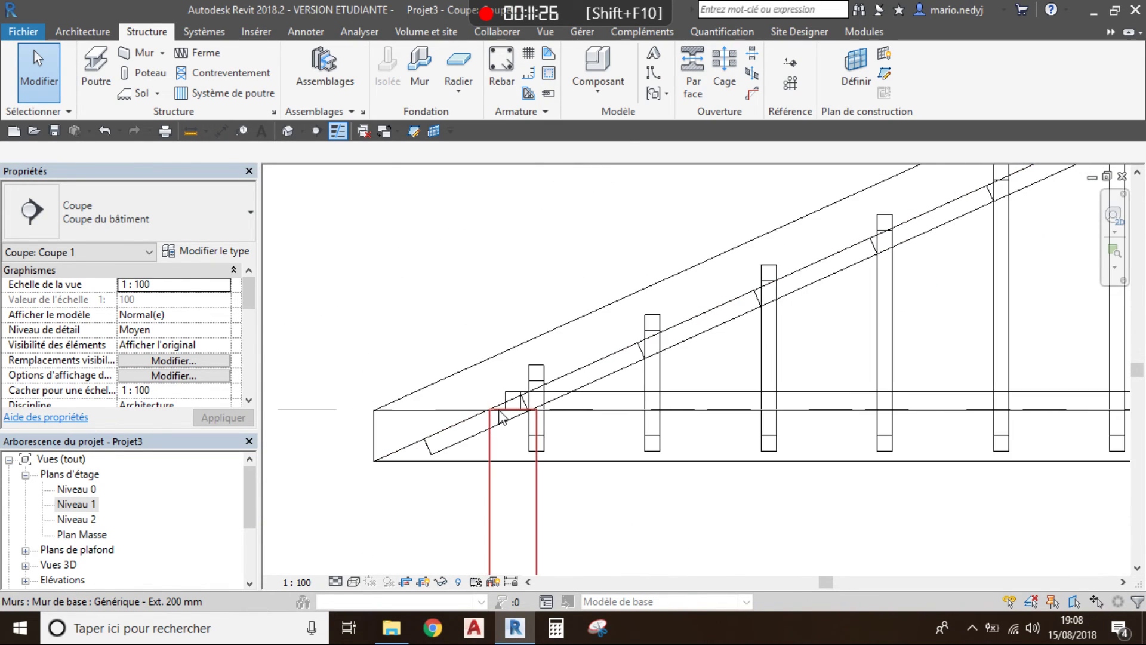
Examine the beams along the ridge and the right eave, and review the whole building section up to the level lines.
middle_drag(466, 433, 423, 472)
scroll(423, 472, down, 2)
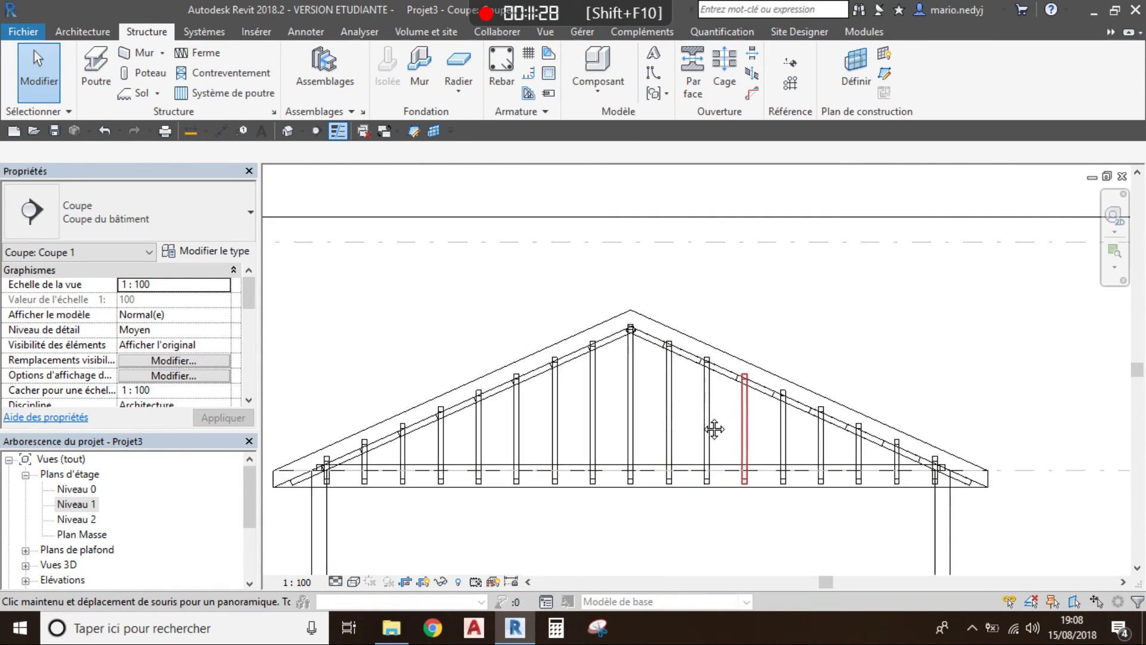
middle_drag(711, 427, 521, 388)
scroll(761, 487, up, 7)
scroll(609, 408, down, 8)
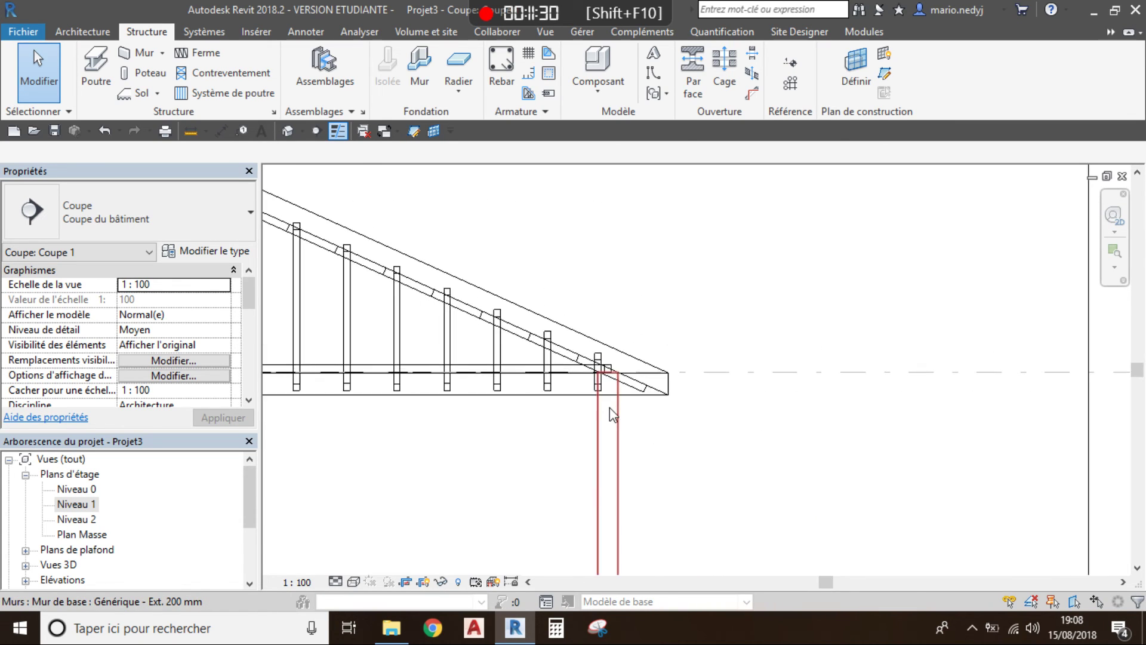
middle_click(471, 406)
middle_click(471, 406)
scroll(471, 405, down, 1)
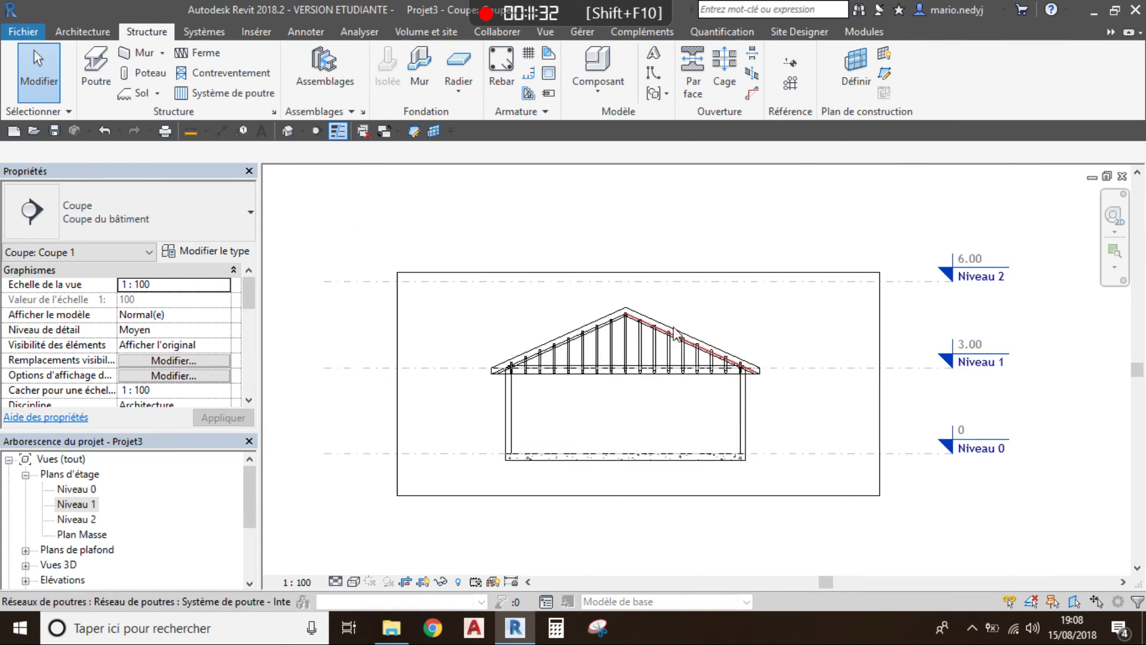
scroll(625, 487, up, 1)
scroll(637, 469, up, 1)
middle_drag(637, 469, 550, 499)
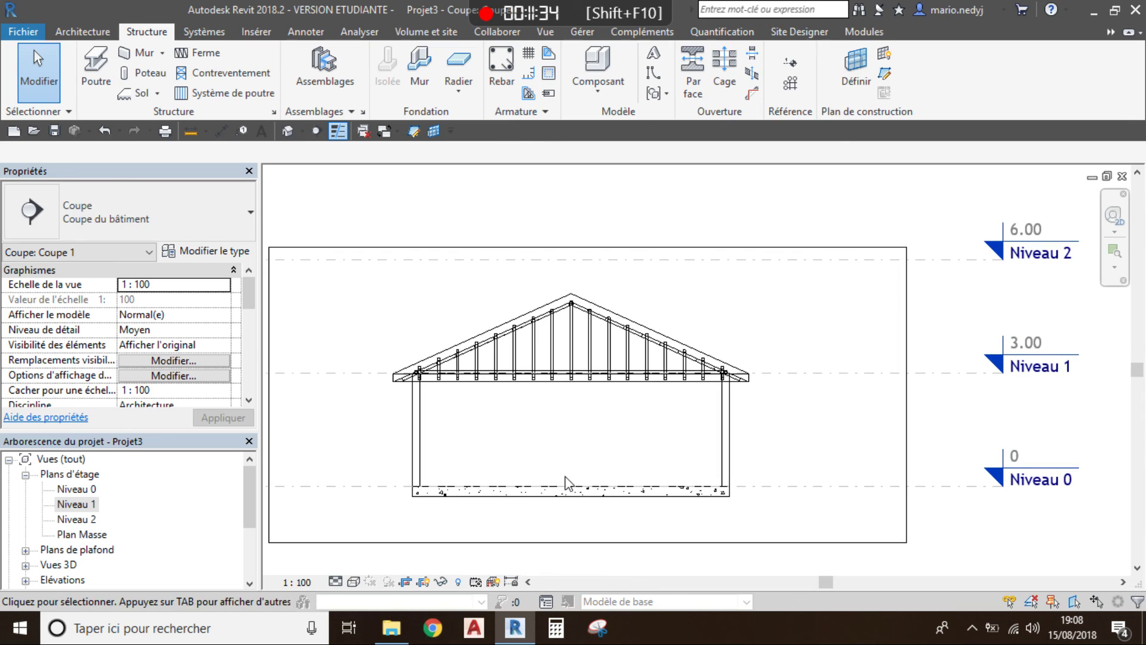
middle_click(565, 476)
middle_click(565, 476)
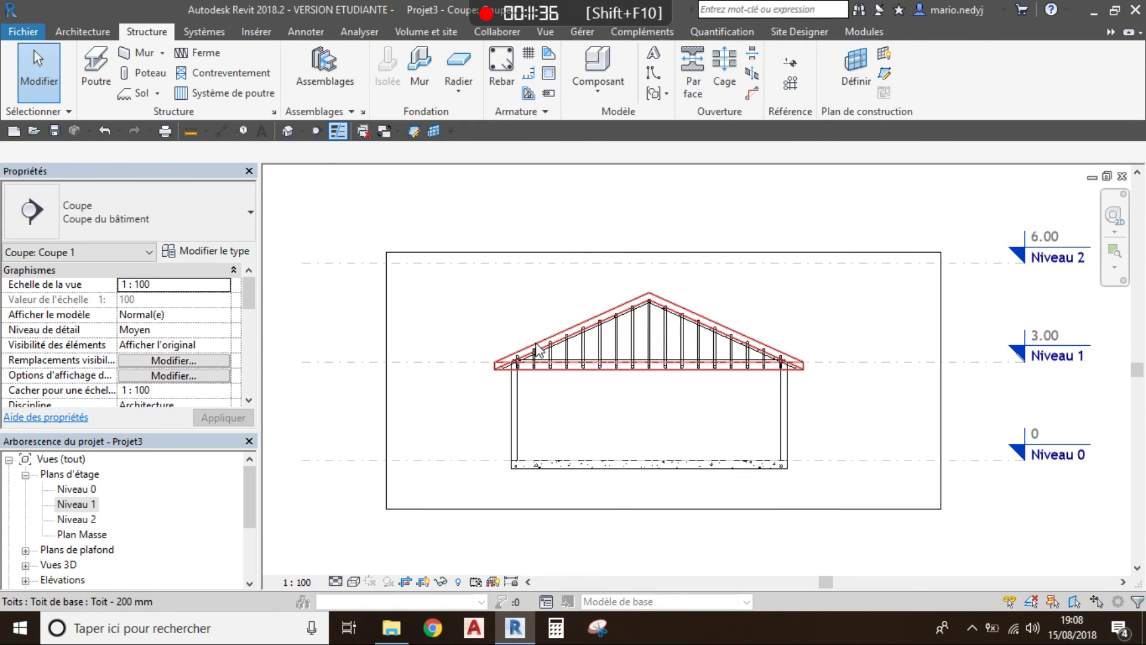